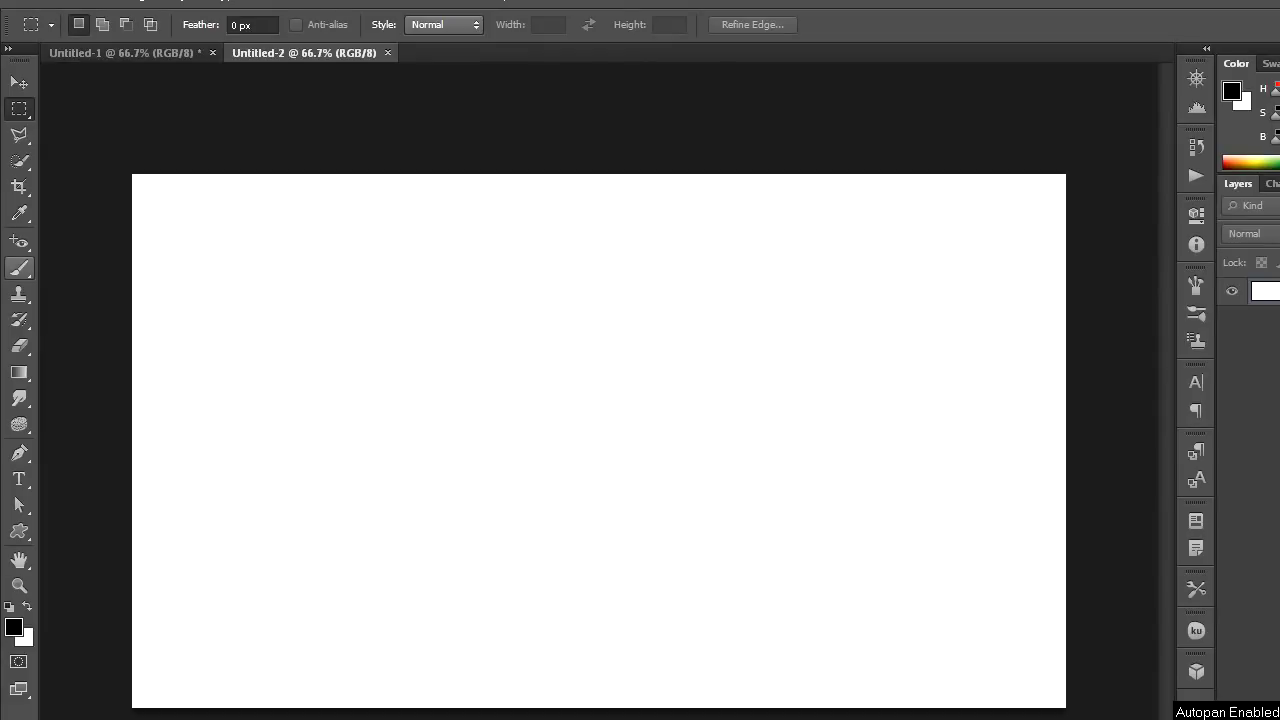
# Select the Brush tool and check its 119 px brush preset
pyautogui.click(19, 268)
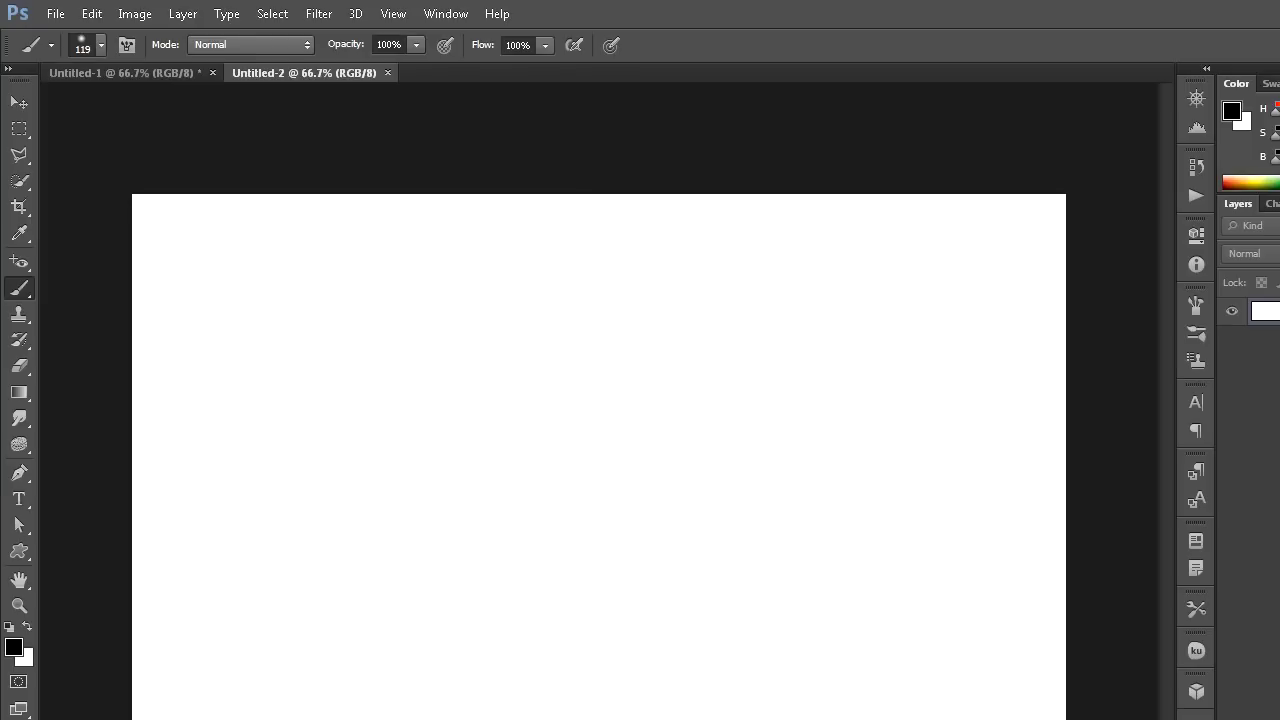
pyautogui.click(101, 45)
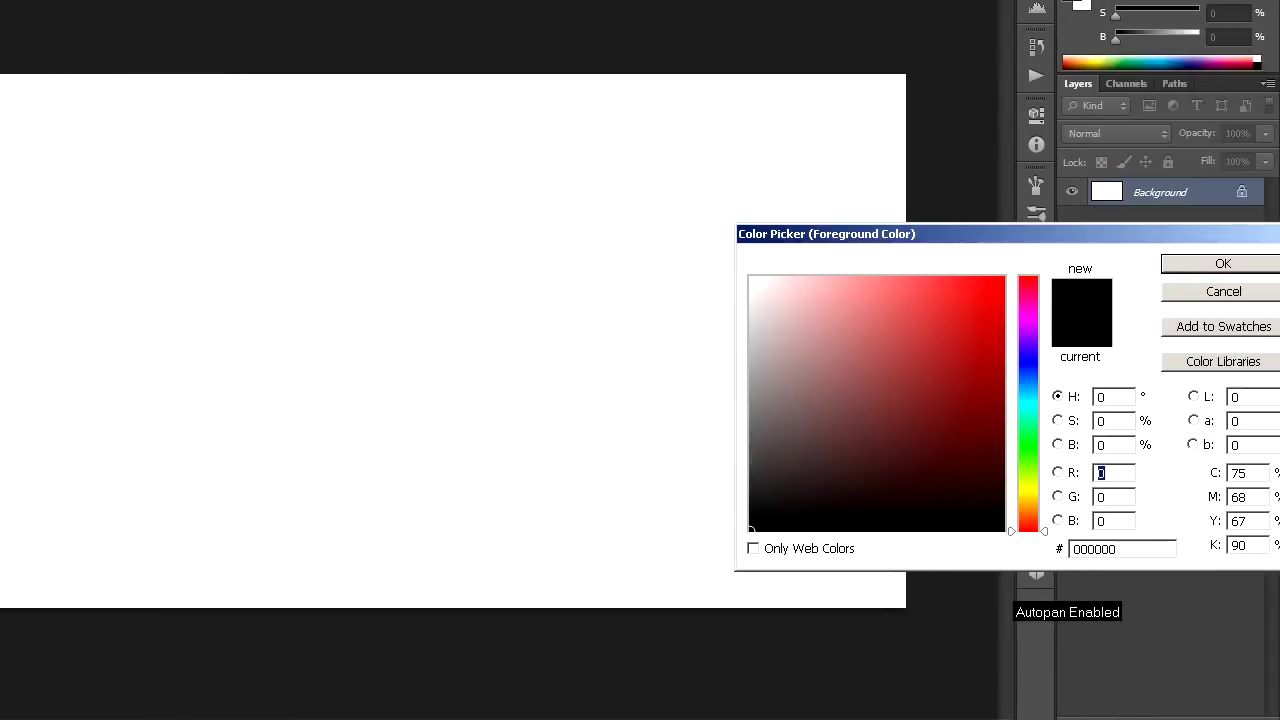
# Set the foreground to red fe0202 and paint eight soft red dots across the canvas
pyautogui.click(1001, 279)
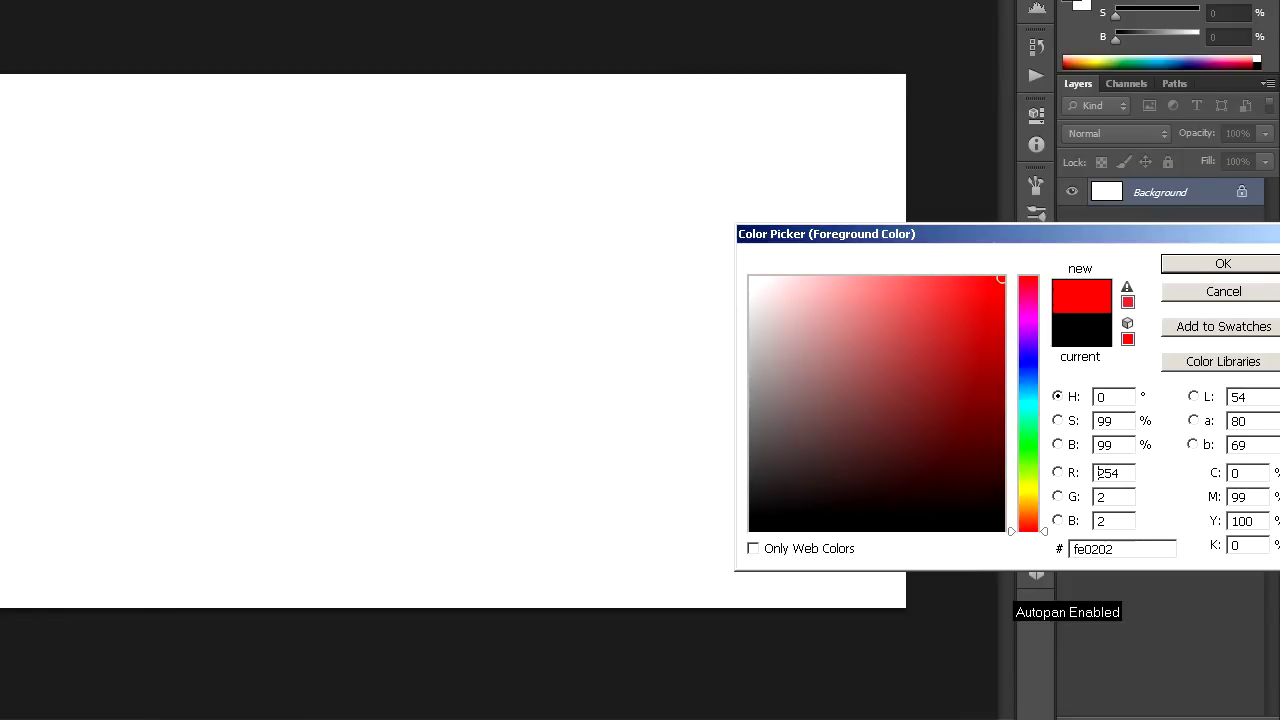
pyautogui.click(1223, 263)
pyautogui.click(278, 246)
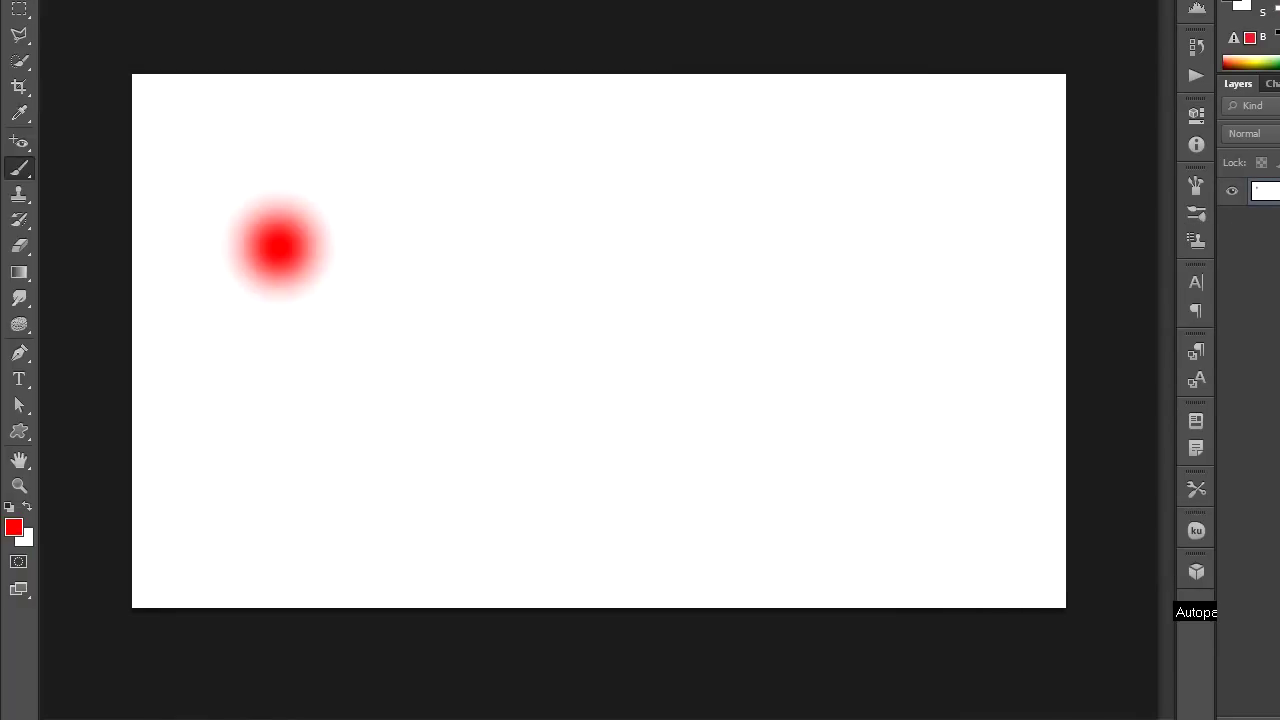
pyautogui.click(509, 417)
pyautogui.click(719, 238)
pyautogui.click(880, 450)
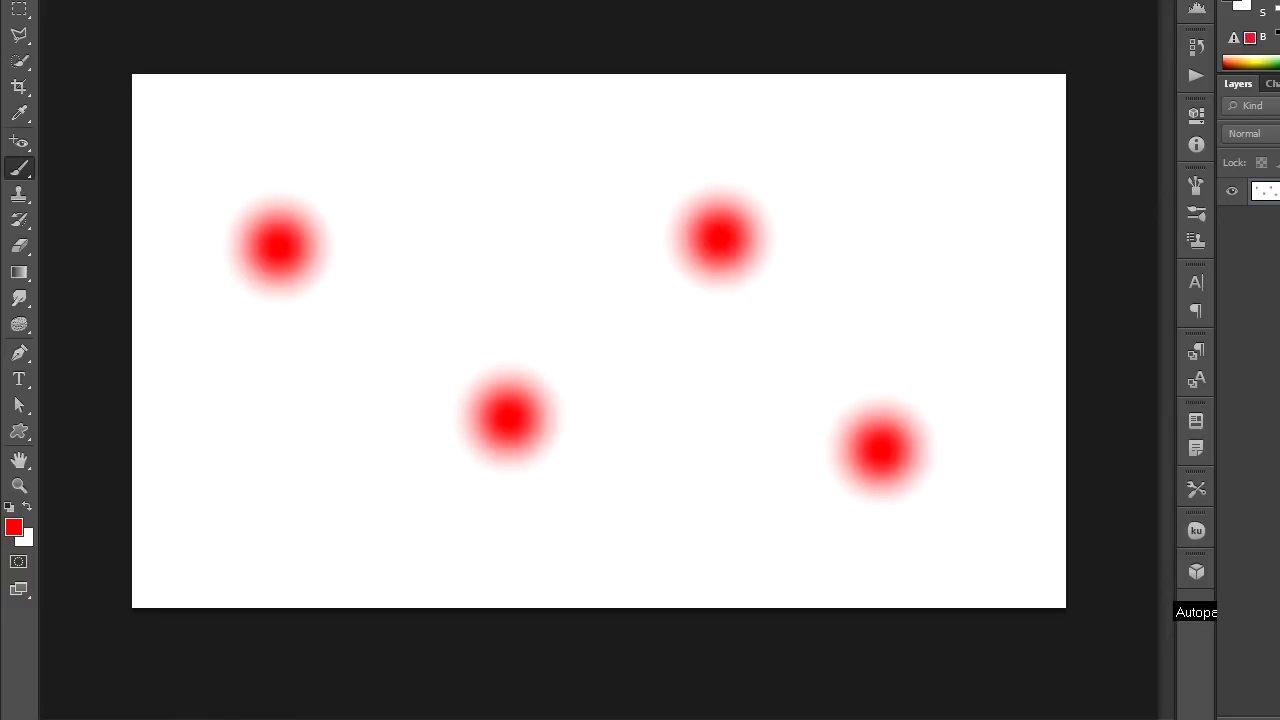
pyautogui.click(968, 238)
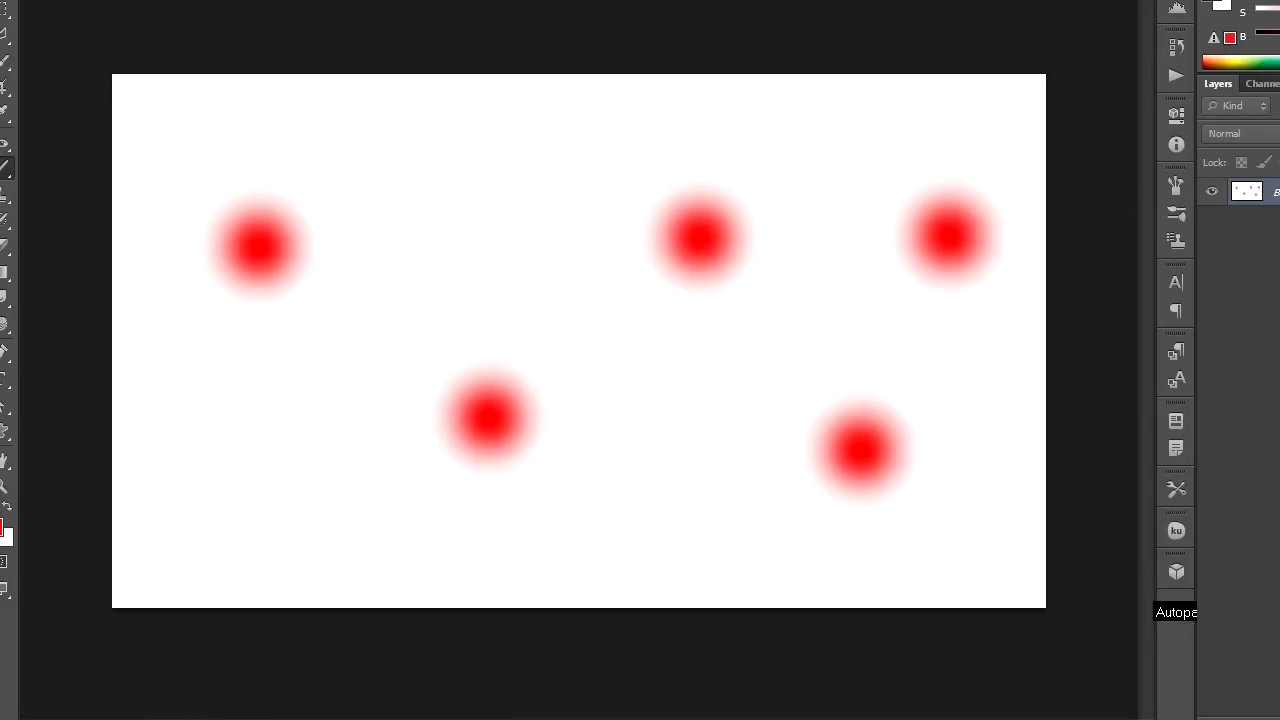
pyautogui.click(449, 191)
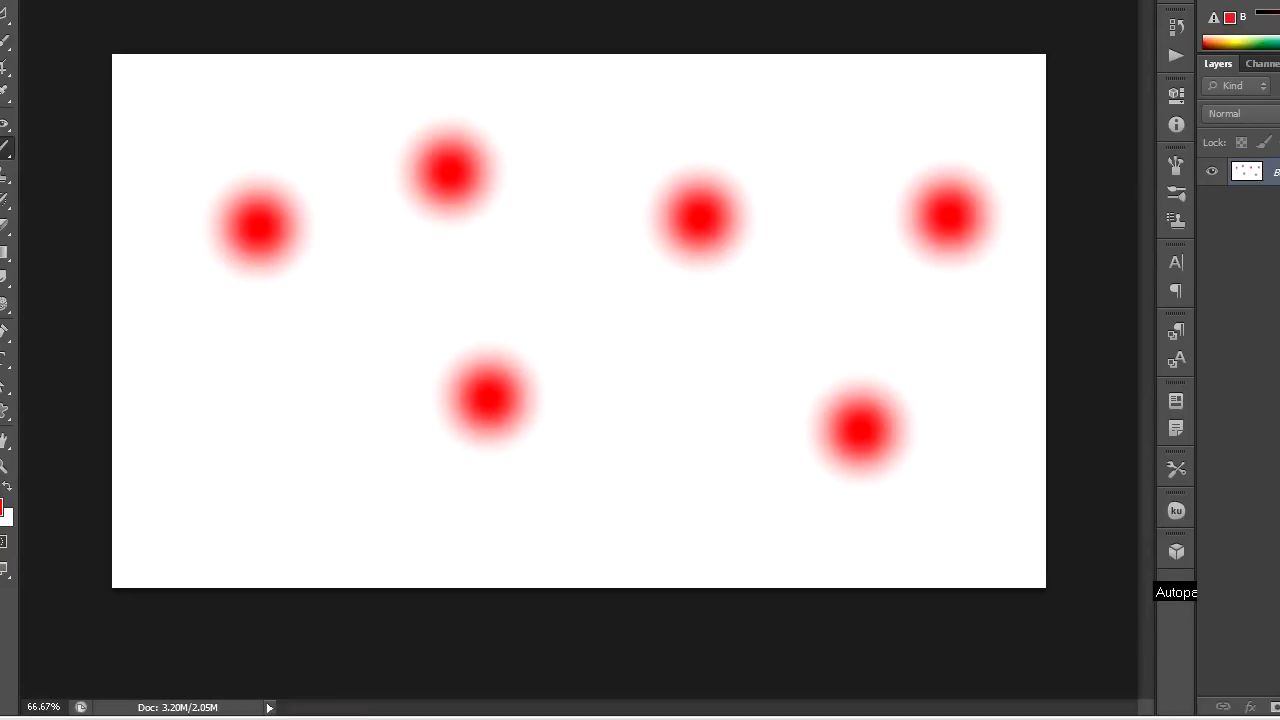
pyautogui.click(677, 574)
pyautogui.click(231, 520)
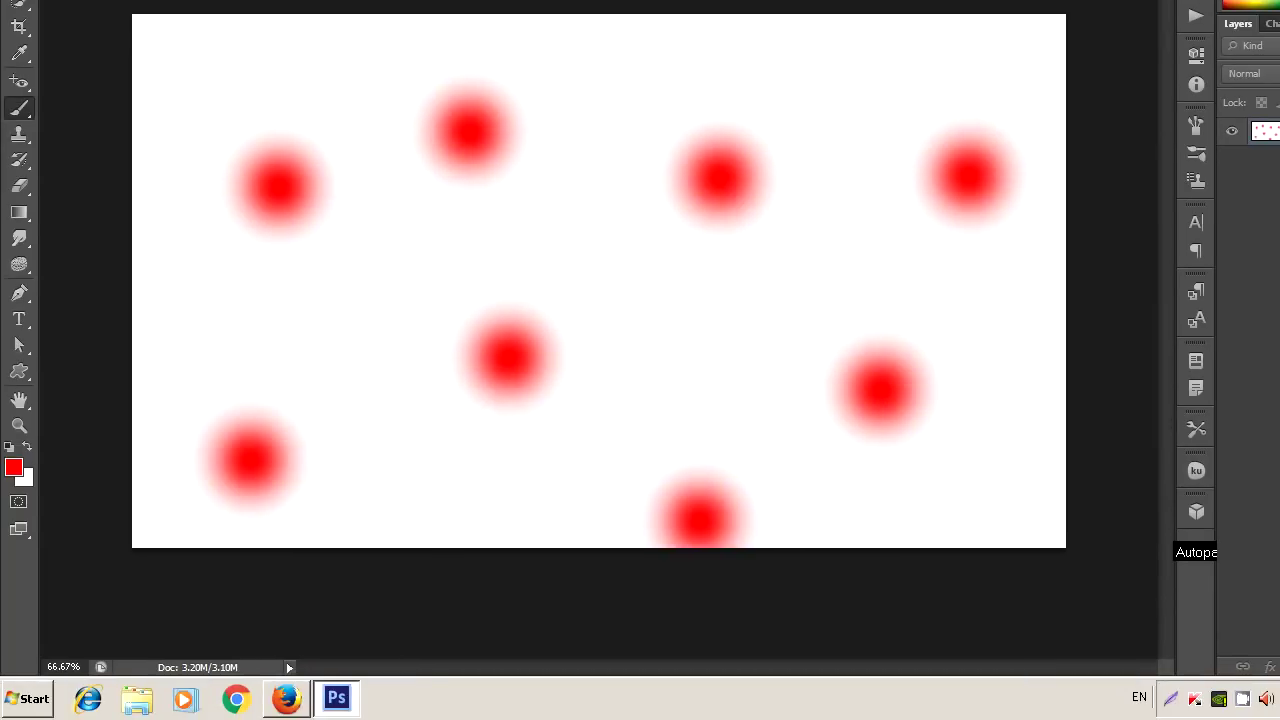
# Switch the foreground to green 08fe02 and paint soft green dots in the upper and left areas
pyautogui.click(13, 467)
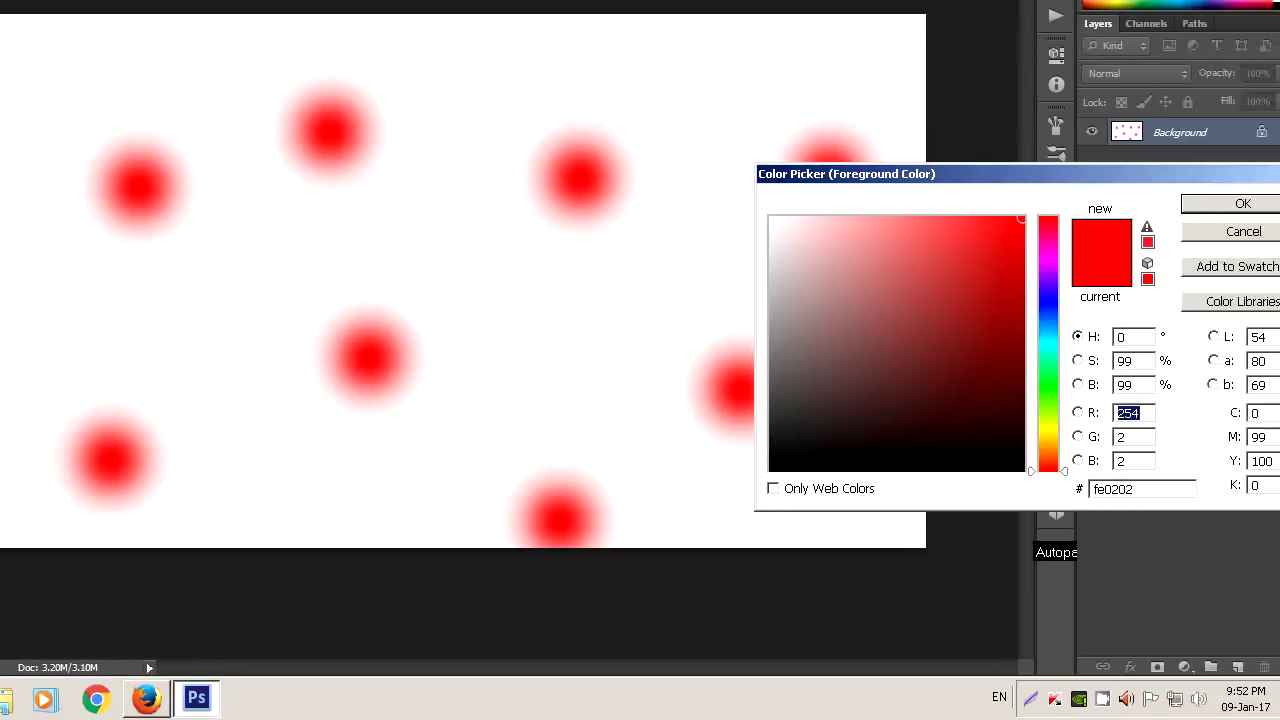
pyautogui.click(1188, 387)
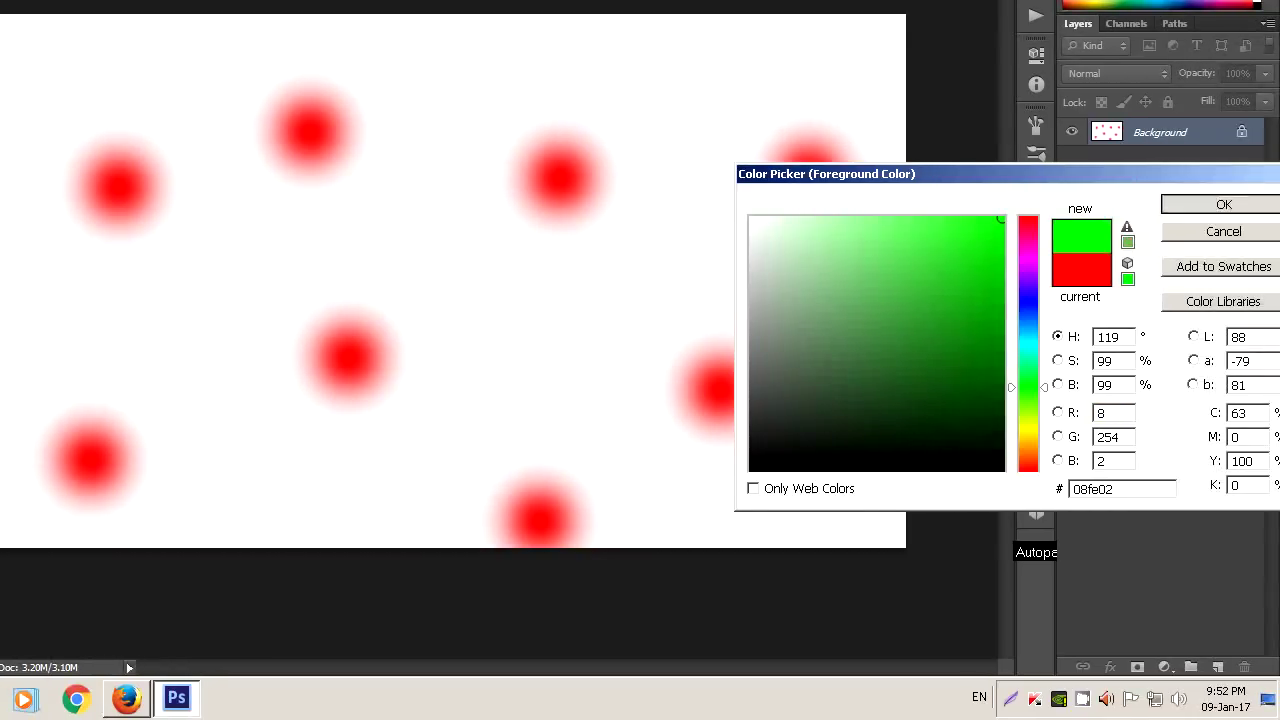
pyautogui.click(1223, 203)
pyautogui.click(335, 289)
pyautogui.click(596, 341)
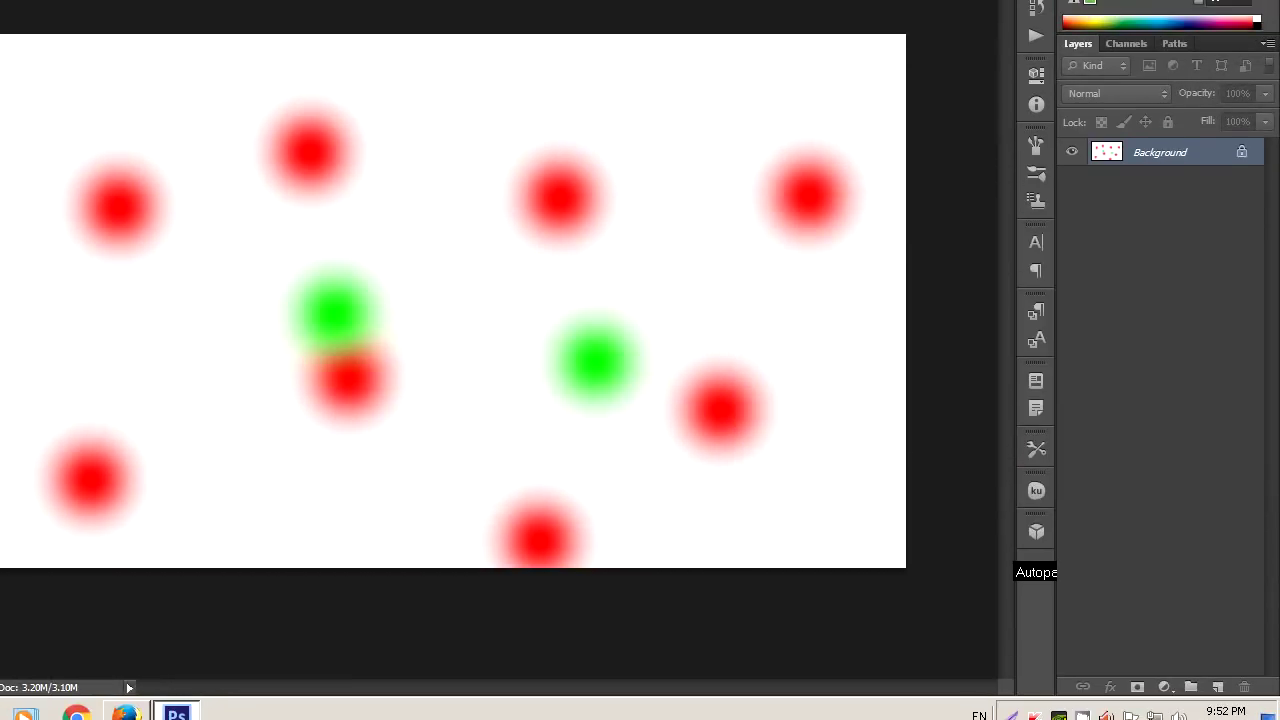
pyautogui.click(693, 115)
pyautogui.click(480, 80)
pyautogui.click(110, 362)
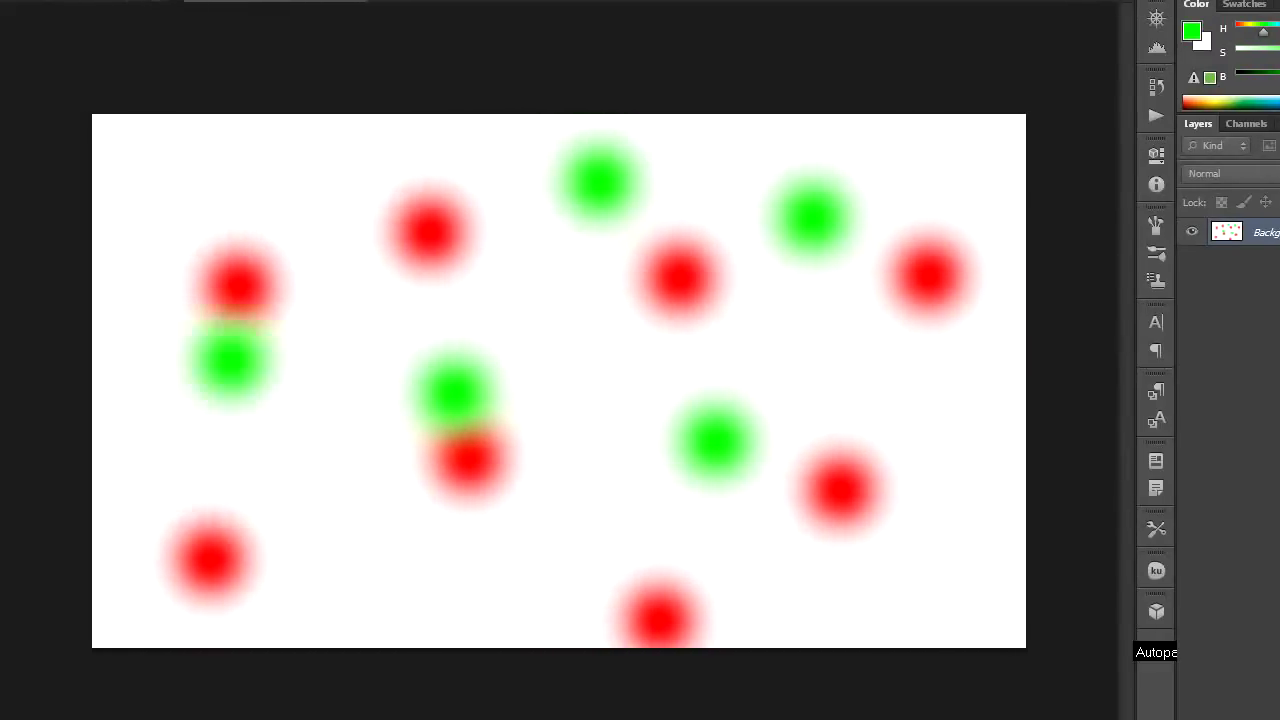
pyautogui.click(244, 559)
# Add more green dots across the lower half and close Untitled-2
pyautogui.click(626, 466)
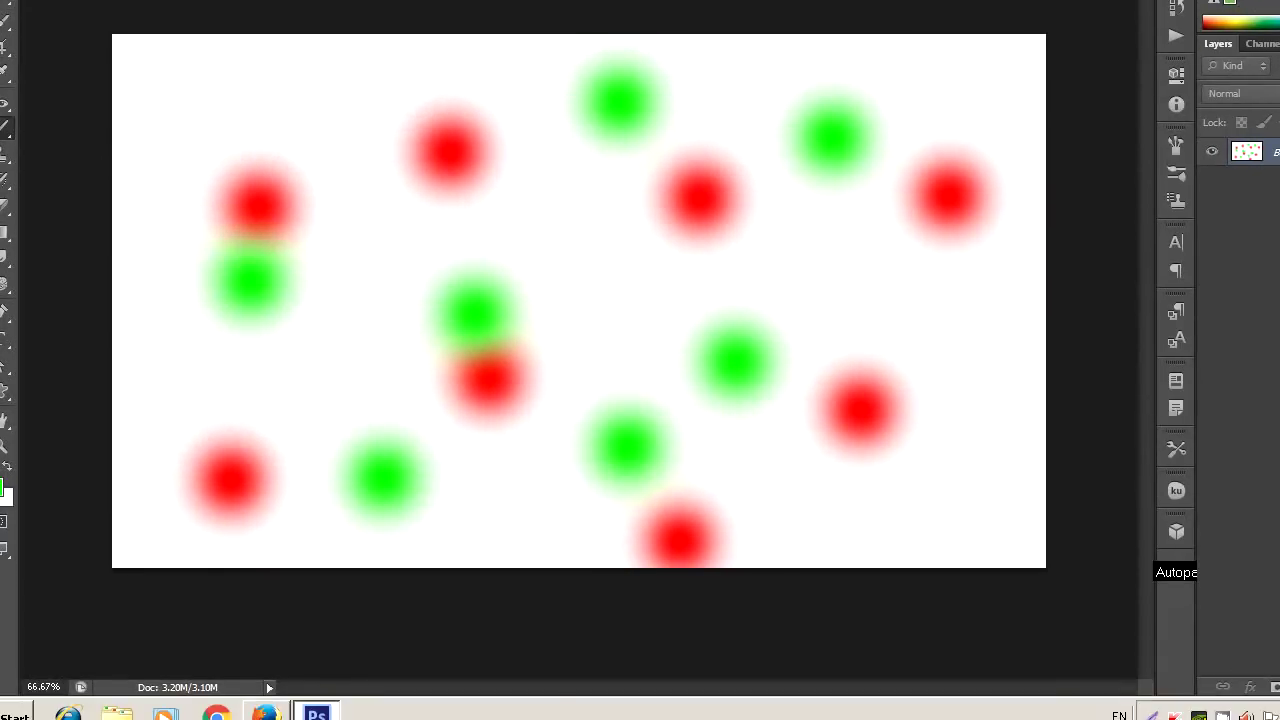
pyautogui.click(838, 540)
pyautogui.click(1020, 435)
pyautogui.click(935, 540)
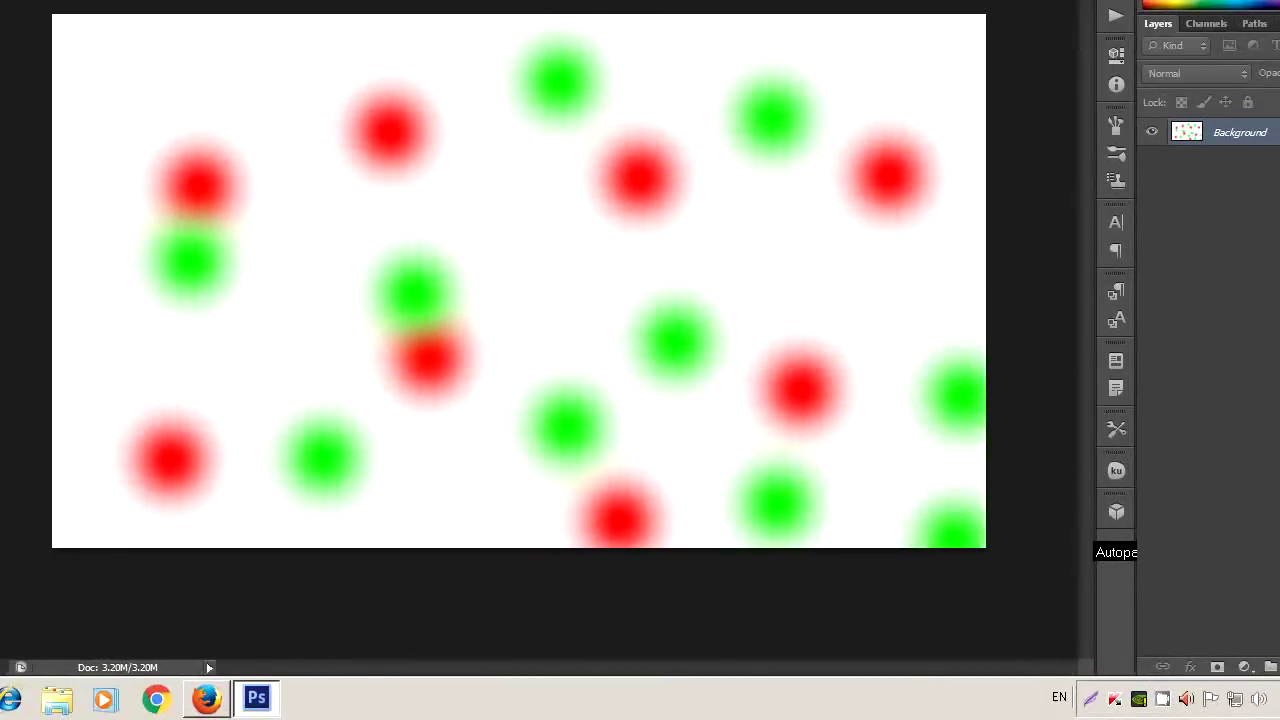
pyautogui.click(425, 535)
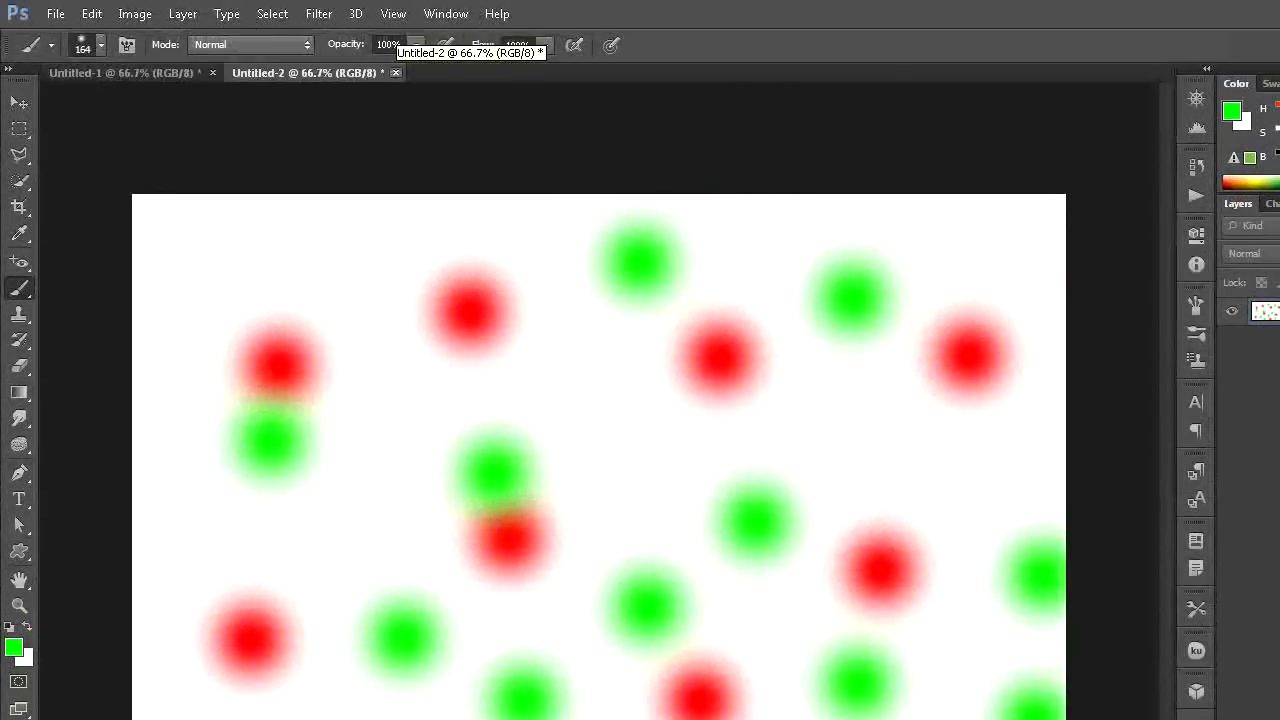
pyautogui.click(395, 72)
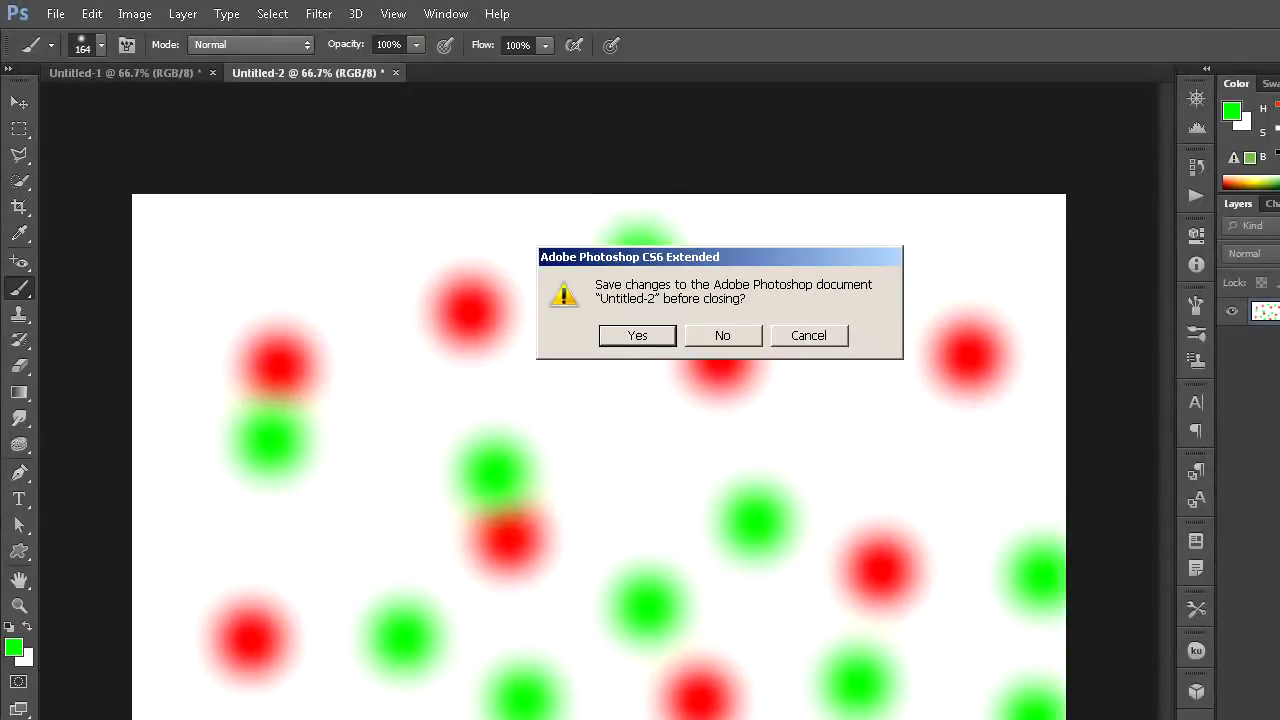
# Discard Untitled-2 without saving and add a new layer above Background
pyautogui.press('n')
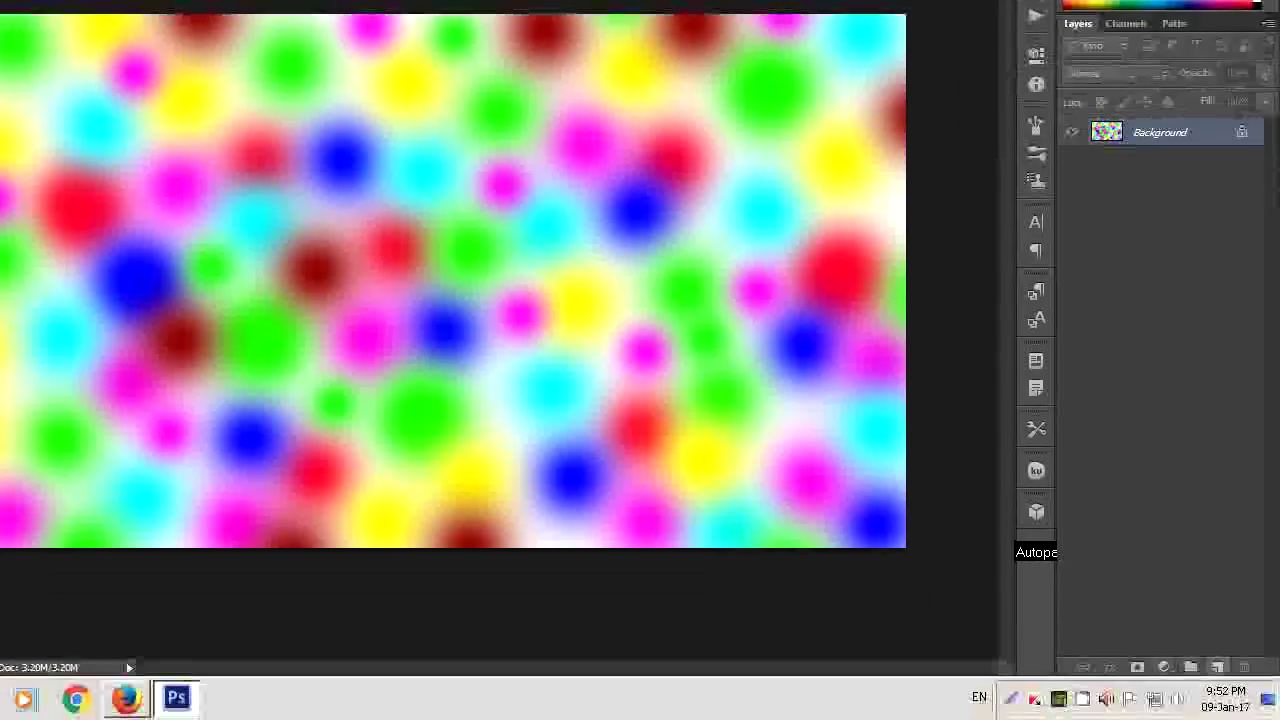
pyautogui.click(1217, 667)
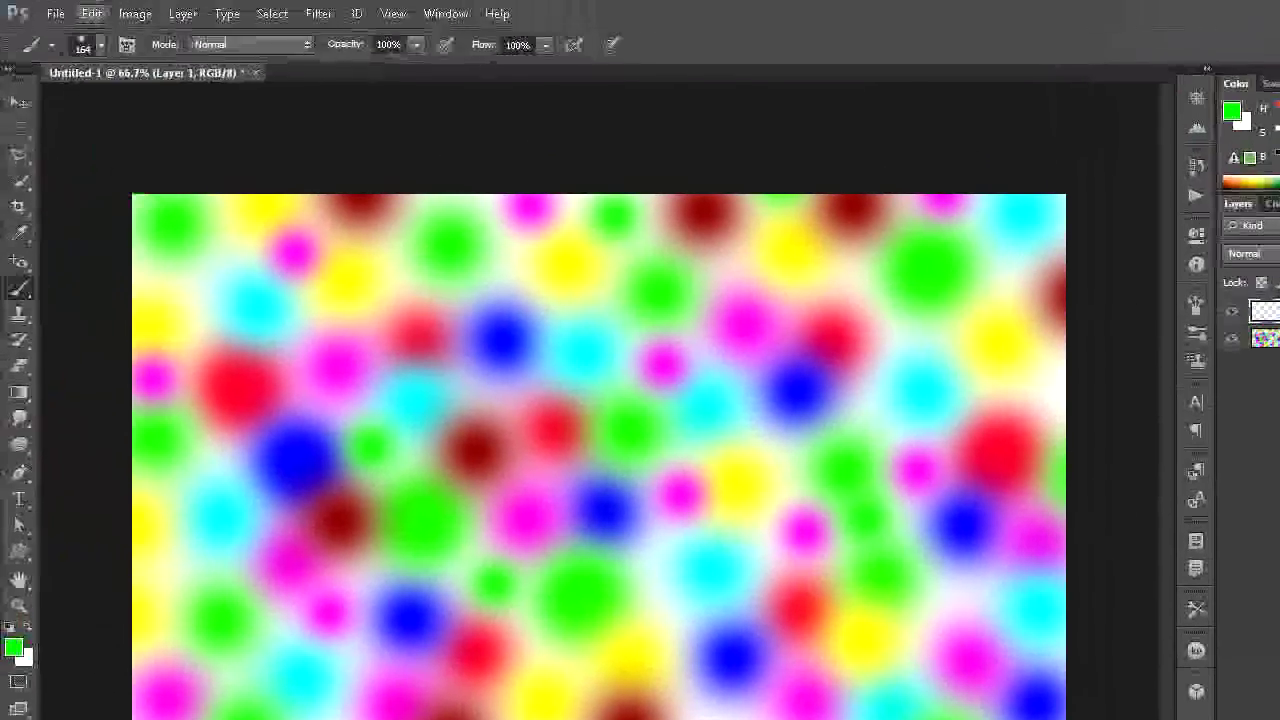
# Fill the new layer with solid black using Edit > Fill
pyautogui.click(91, 13)
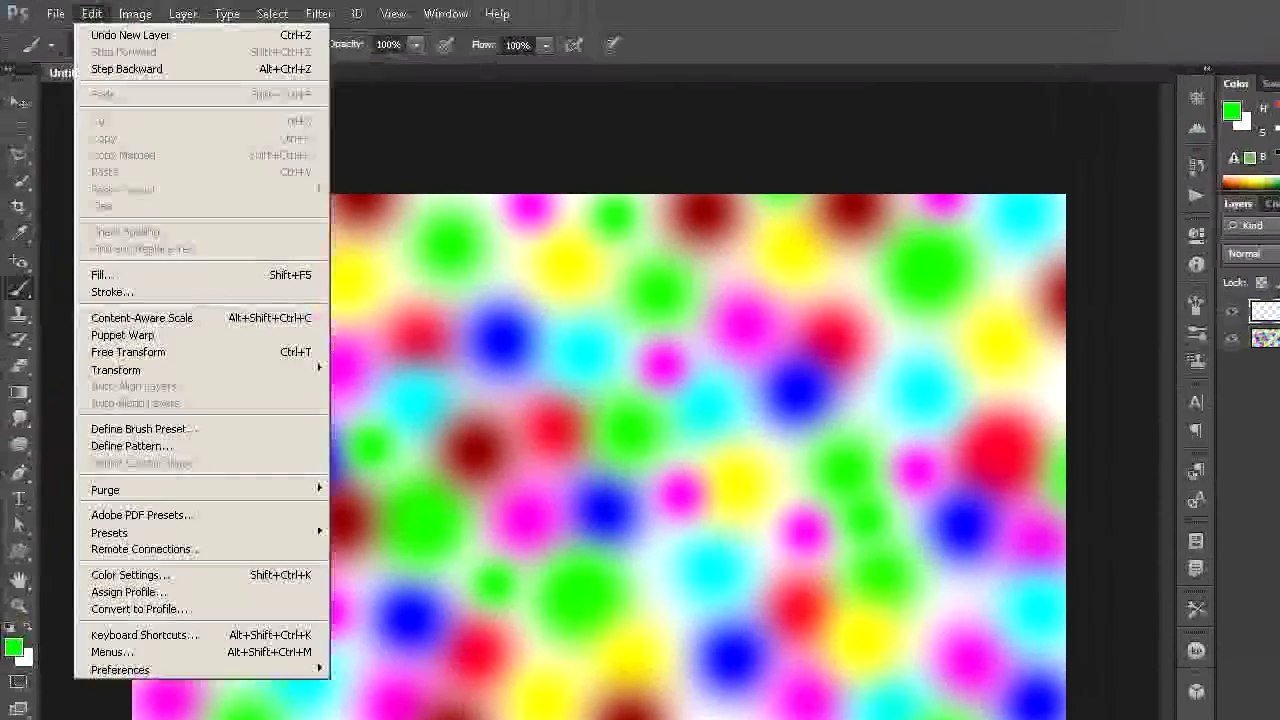
pyautogui.click(110, 274)
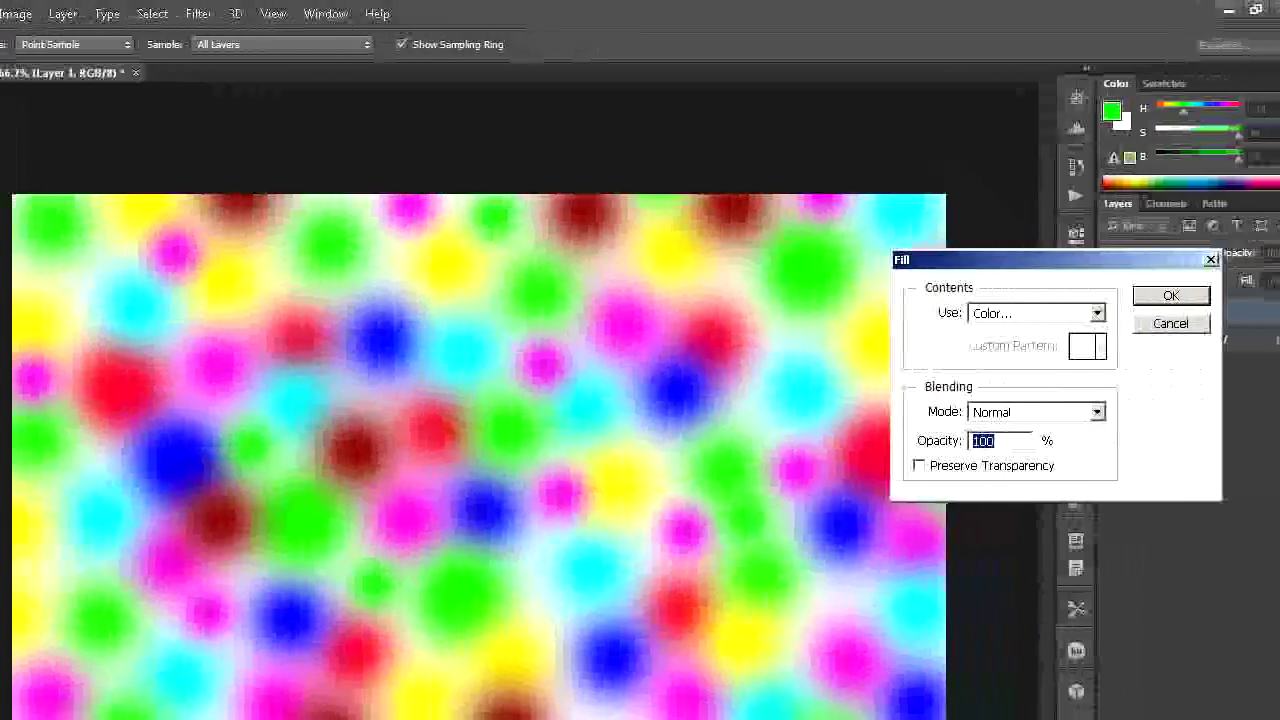
pyautogui.click(1000, 313)
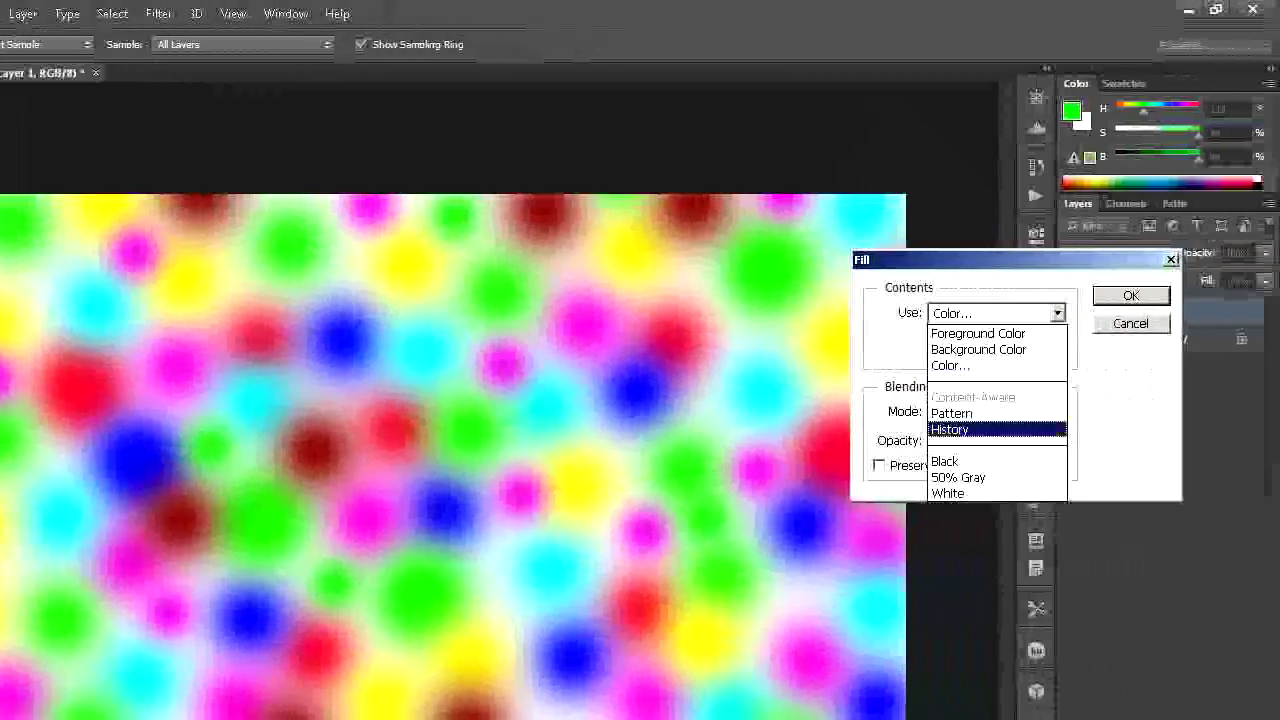
pyautogui.click(960, 461)
pyautogui.click(1130, 295)
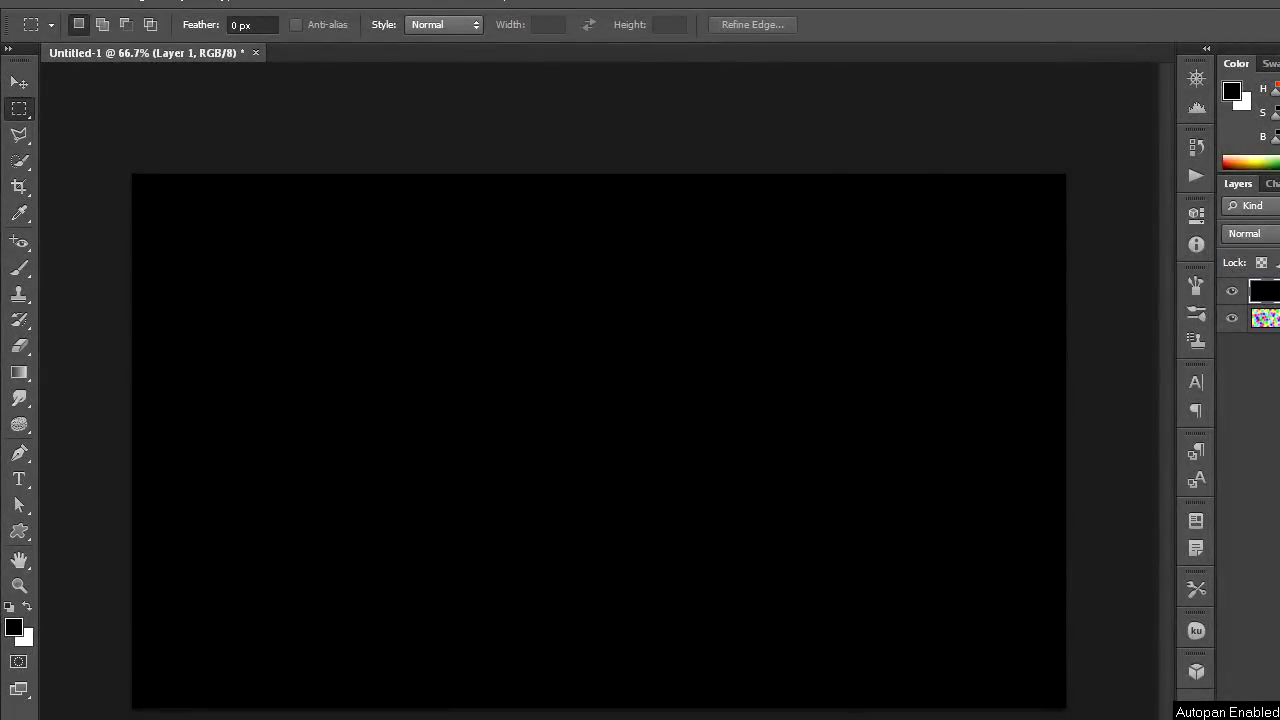
# Duplicate the black Layer 1 repeatedly with Ctrl+J
pyautogui.hotkey('ctrl', 'j')
pyautogui.hotkey('ctrl', 'j')
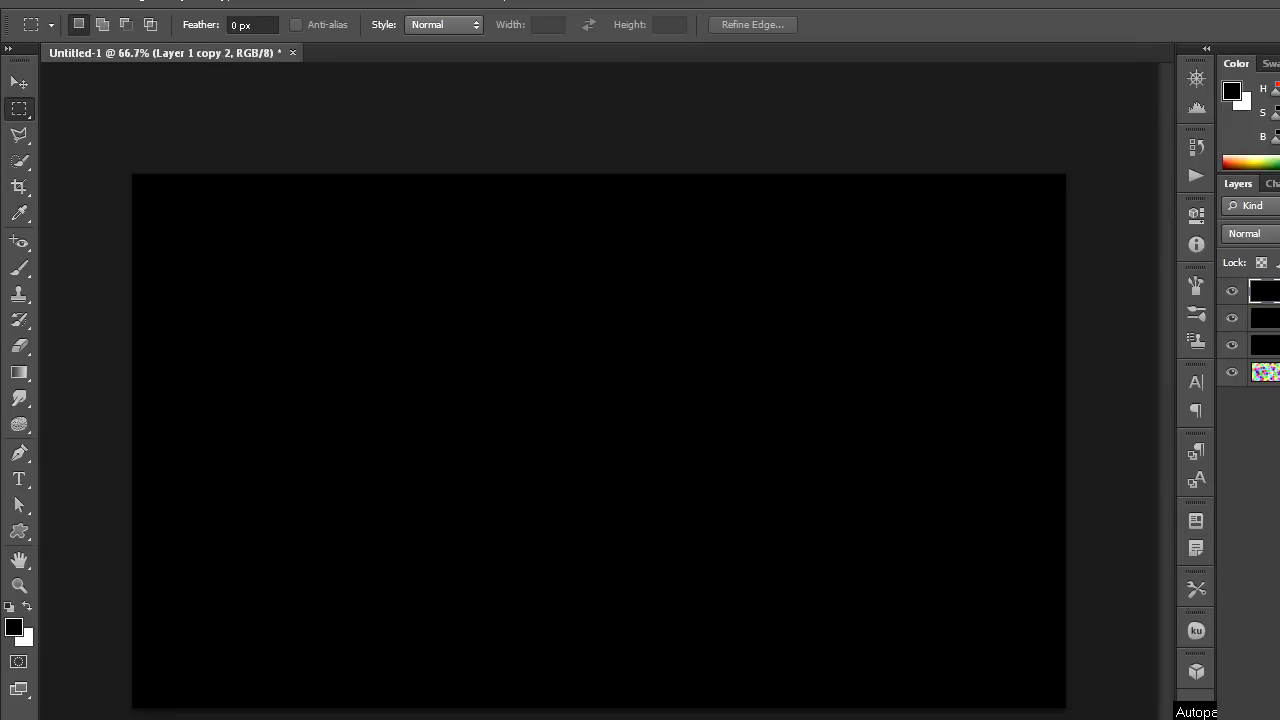
pyautogui.hotkey('ctrl', 'j')
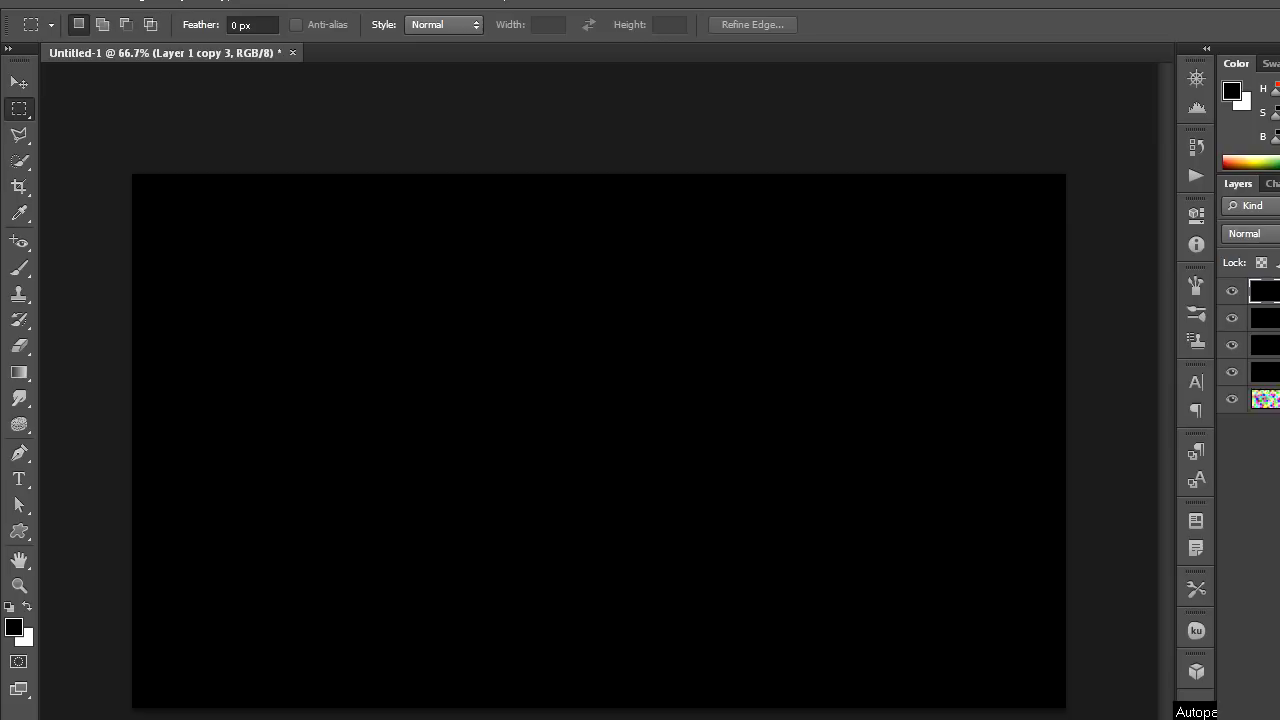
pyautogui.hotkey('ctrl', 'j')
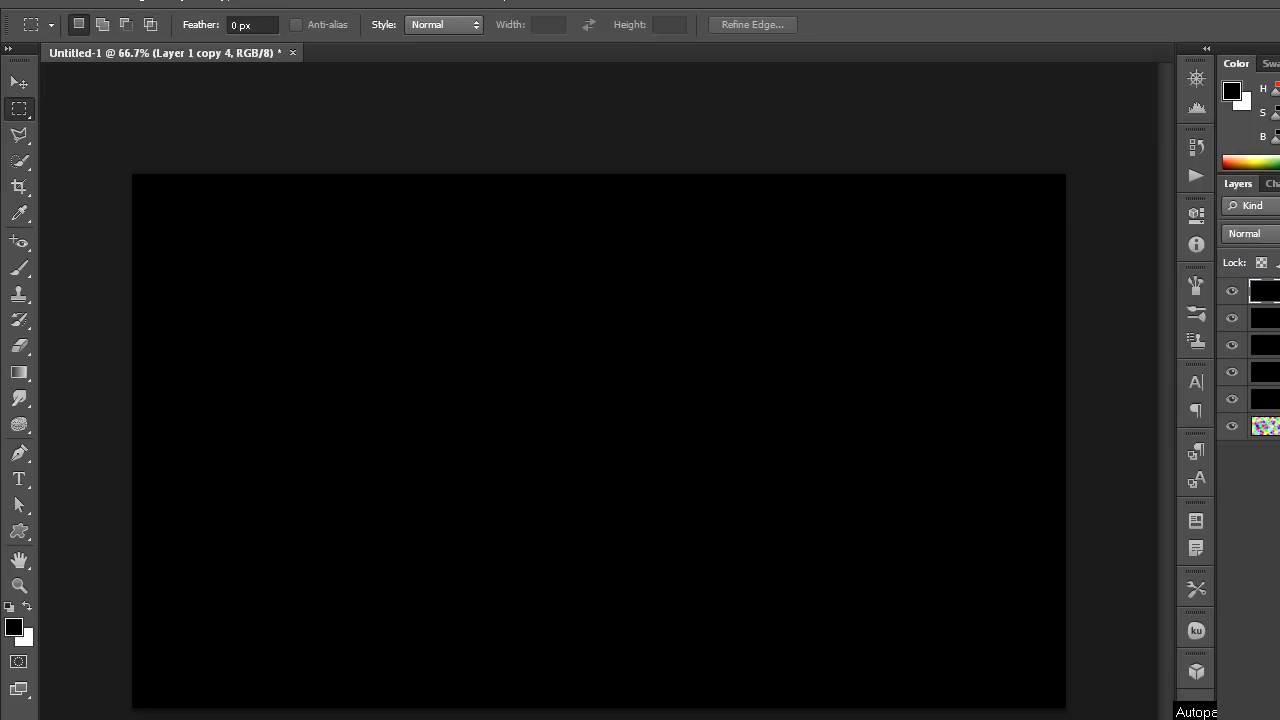
# Hide all four black layer copies and make Layer 1 active
pyautogui.click(1071, 373)
pyautogui.click(1071, 346)
pyautogui.click(1071, 319)
pyautogui.click(1071, 292)
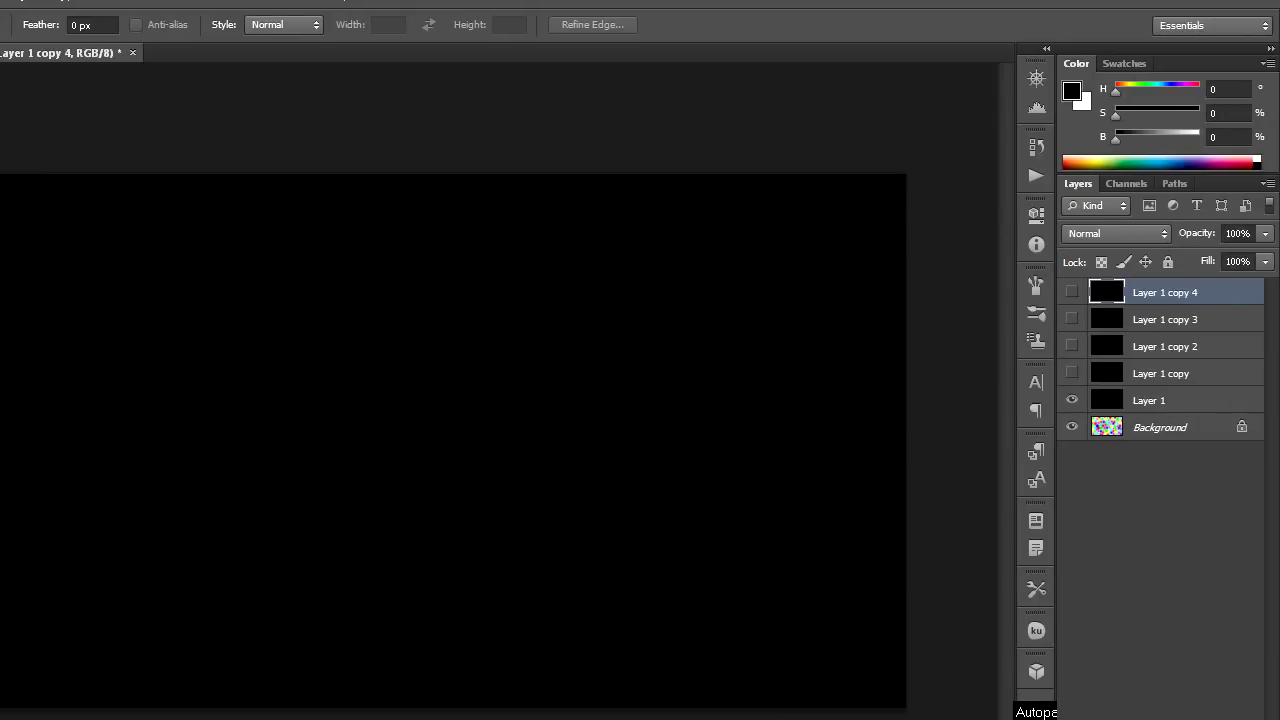
pyautogui.click(1160, 400)
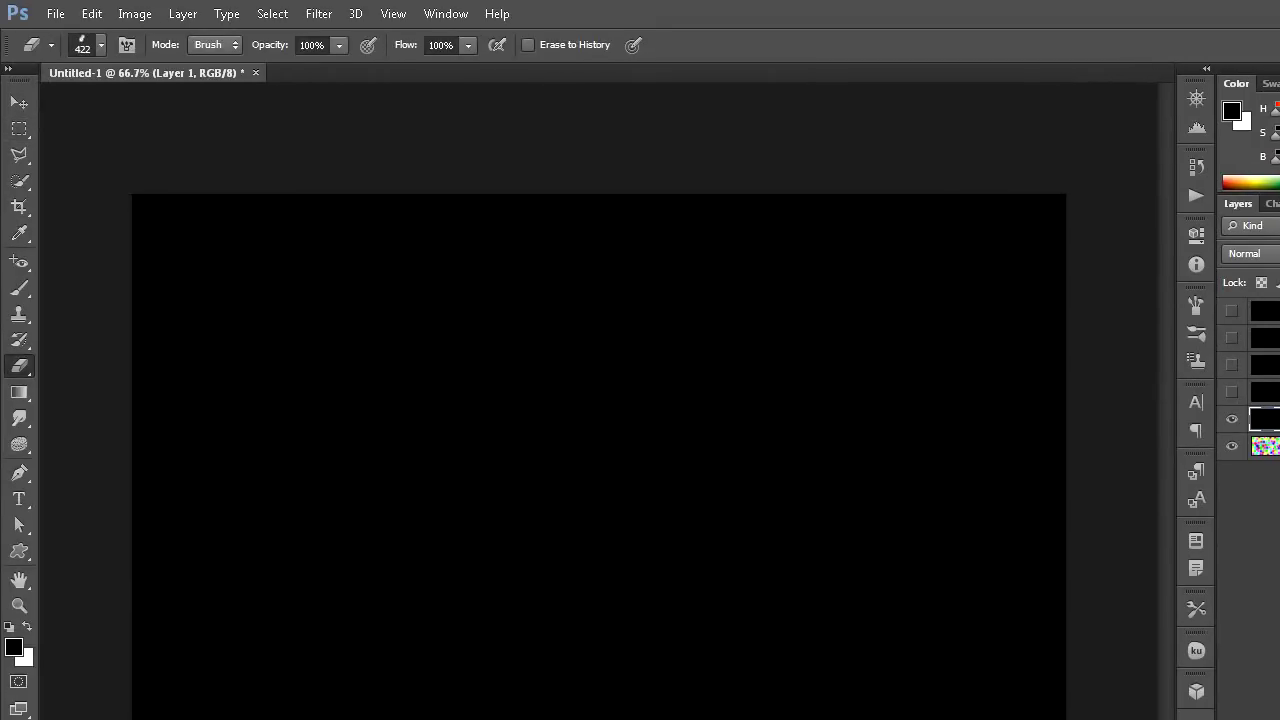
# Set the eraser tip to brush 2471 at 380 px
pyautogui.click(100, 45)
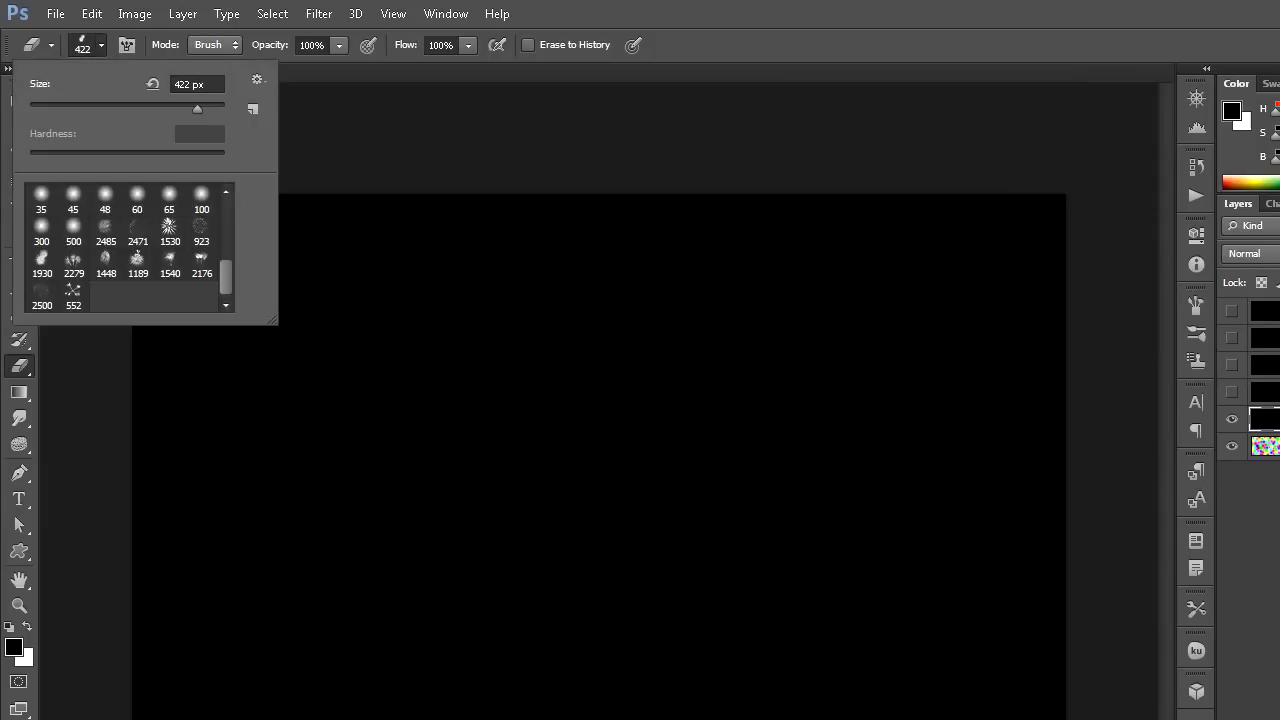
pyautogui.click(137, 230)
pyautogui.write('380')
pyautogui.press('Return')
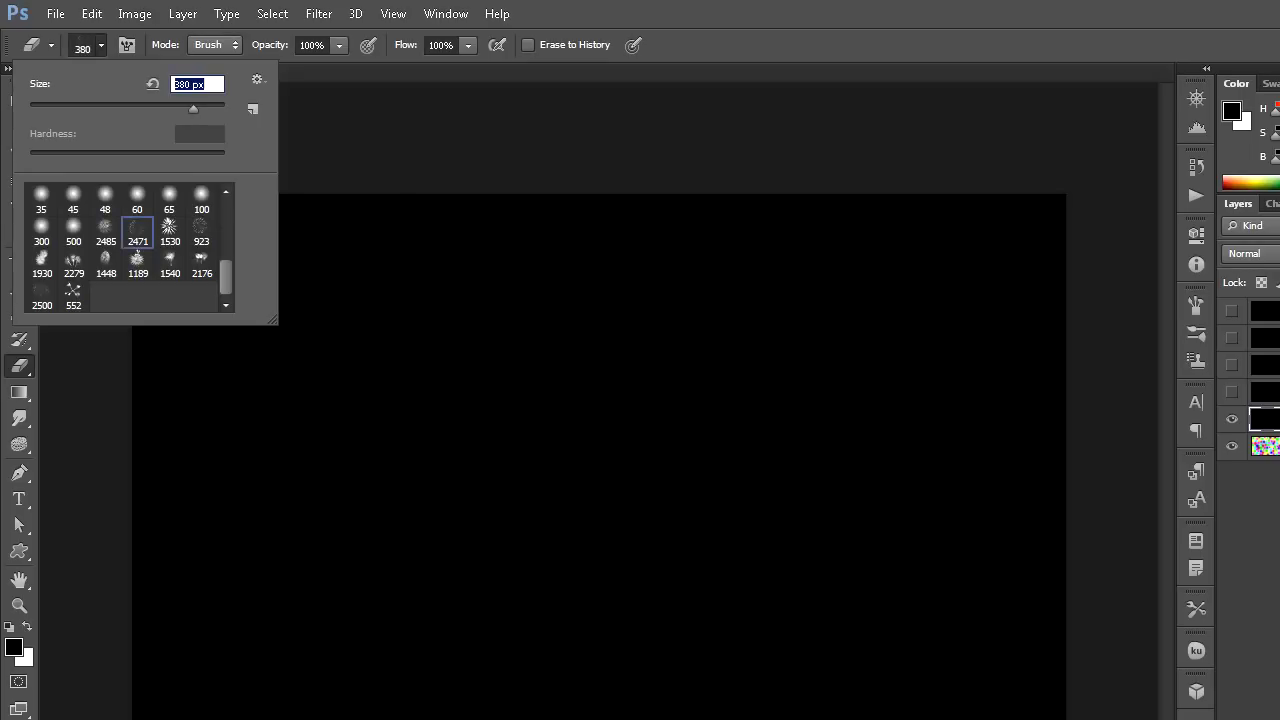
pyautogui.press('Return')
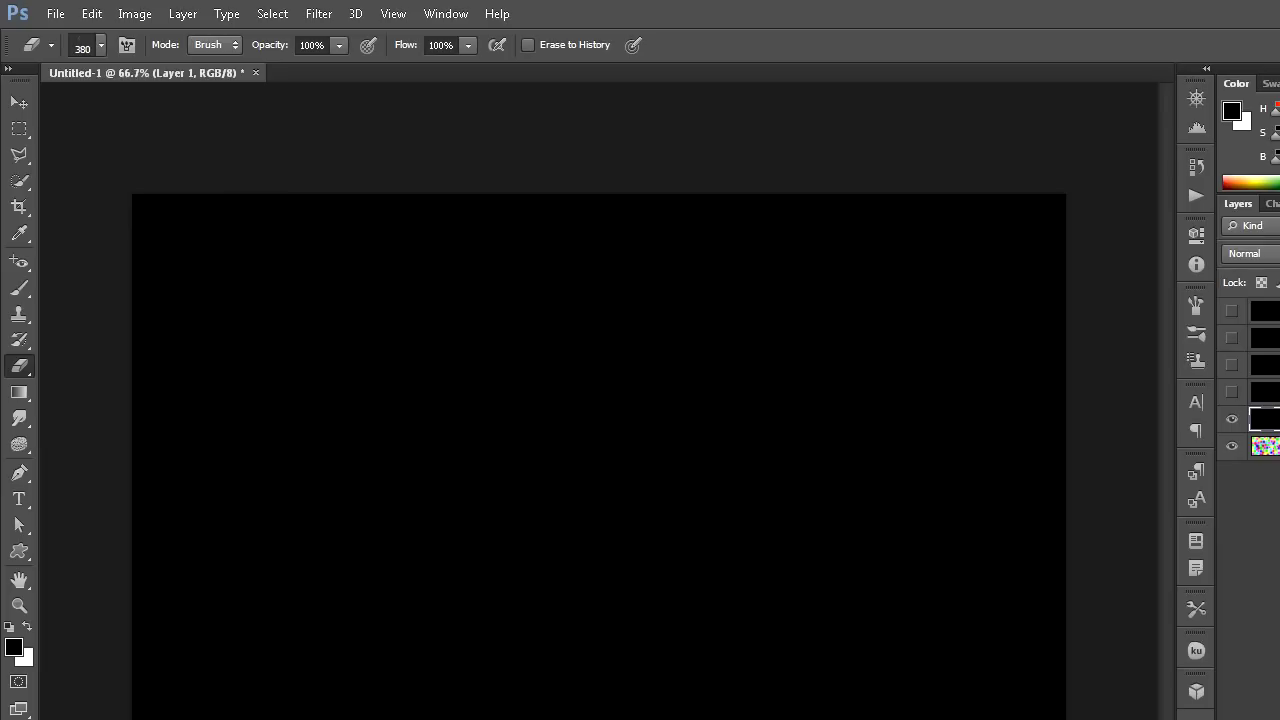
# Erase fireworks through Layer 1 at top-left and top centre, then select Layer 2
pyautogui.moveTo(150, 210)
pyautogui.mouseDown()
pyautogui.moveTo(165, 235)
pyautogui.moveTo(150, 255)
pyautogui.moveTo(300, 310)
pyautogui.mouseUp()
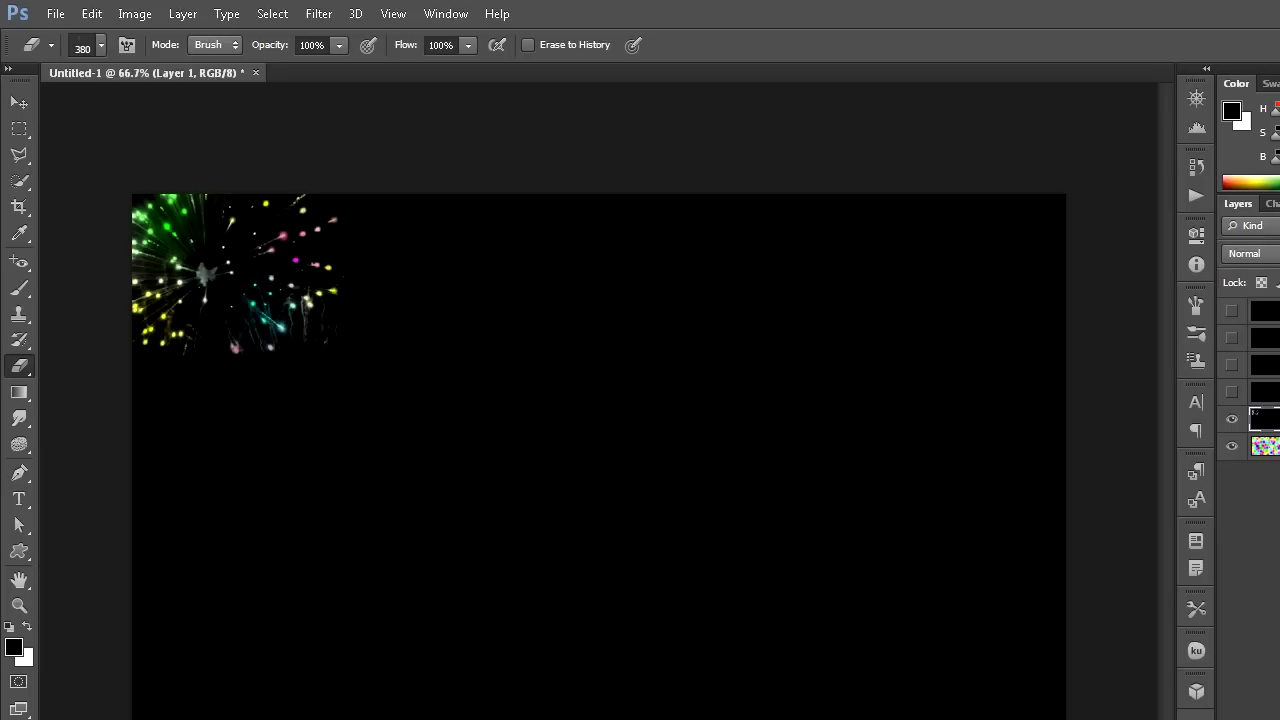
pyautogui.moveTo(655, 200)
pyautogui.mouseDown()
pyautogui.moveTo(830, 300)
pyautogui.moveTo(705, 285)
pyautogui.mouseUp()
pyautogui.press('m')
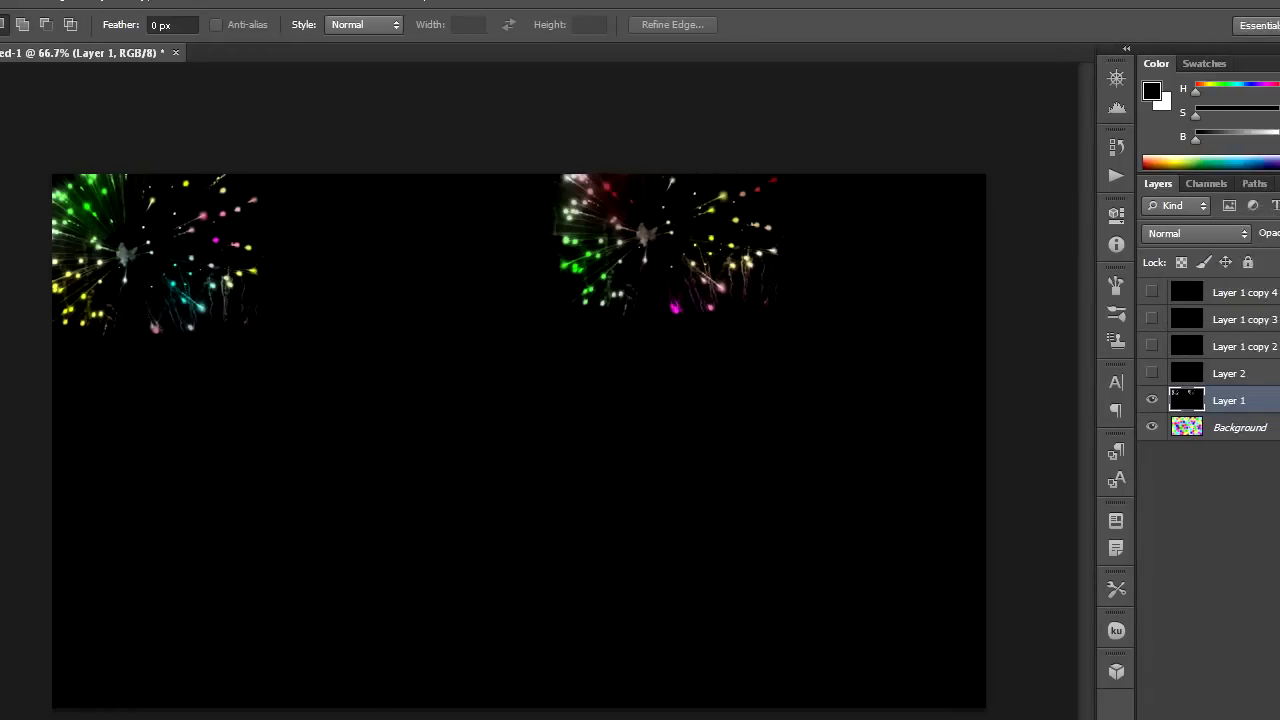
pyautogui.hotkey('alt', ']')
# Show Layer 2, hide Layer 1, and set the eraser to brush 1189 at 370 px
pyautogui.click(1072, 373)
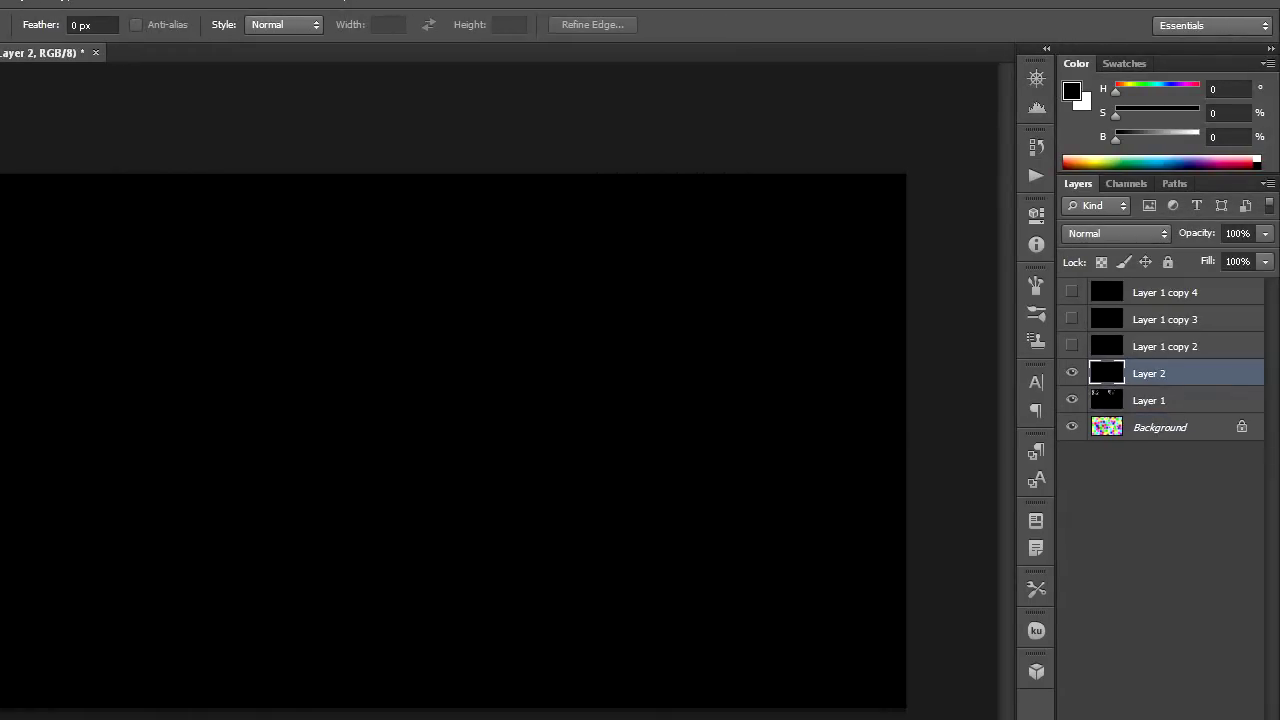
pyautogui.click(1072, 400)
pyautogui.press('e')
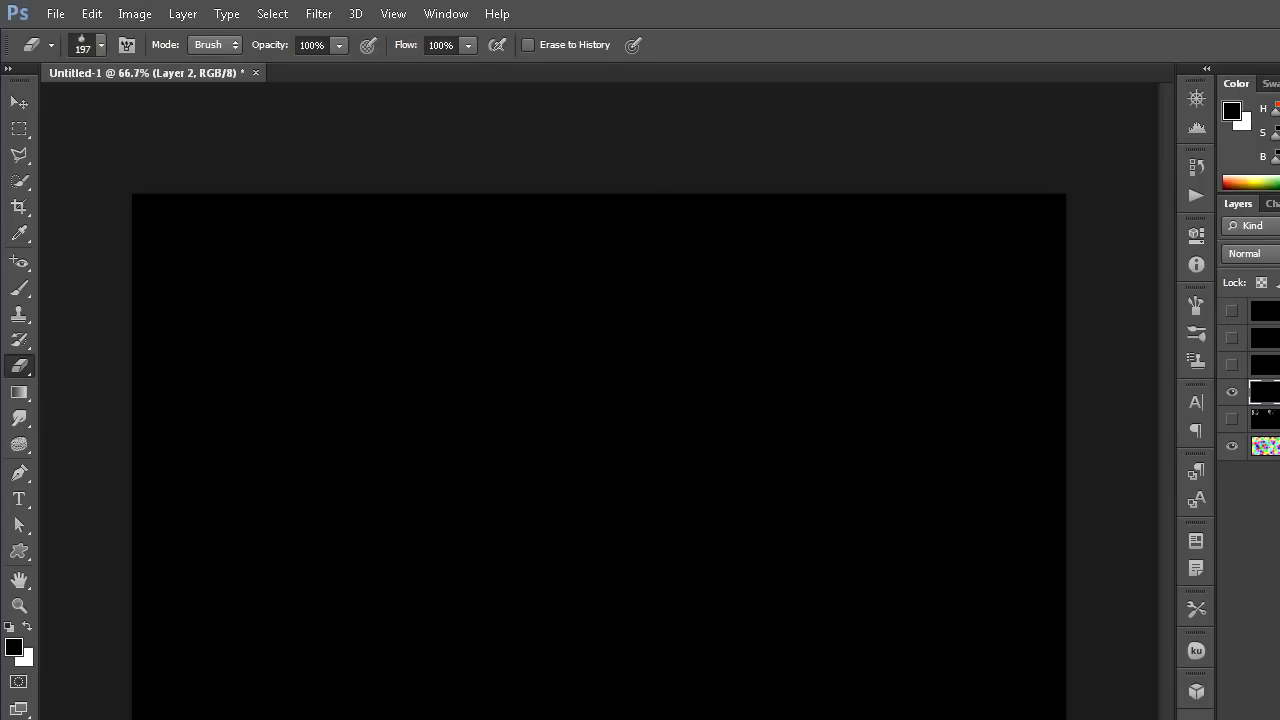
pyautogui.click(100, 45)
pyautogui.click(137, 262)
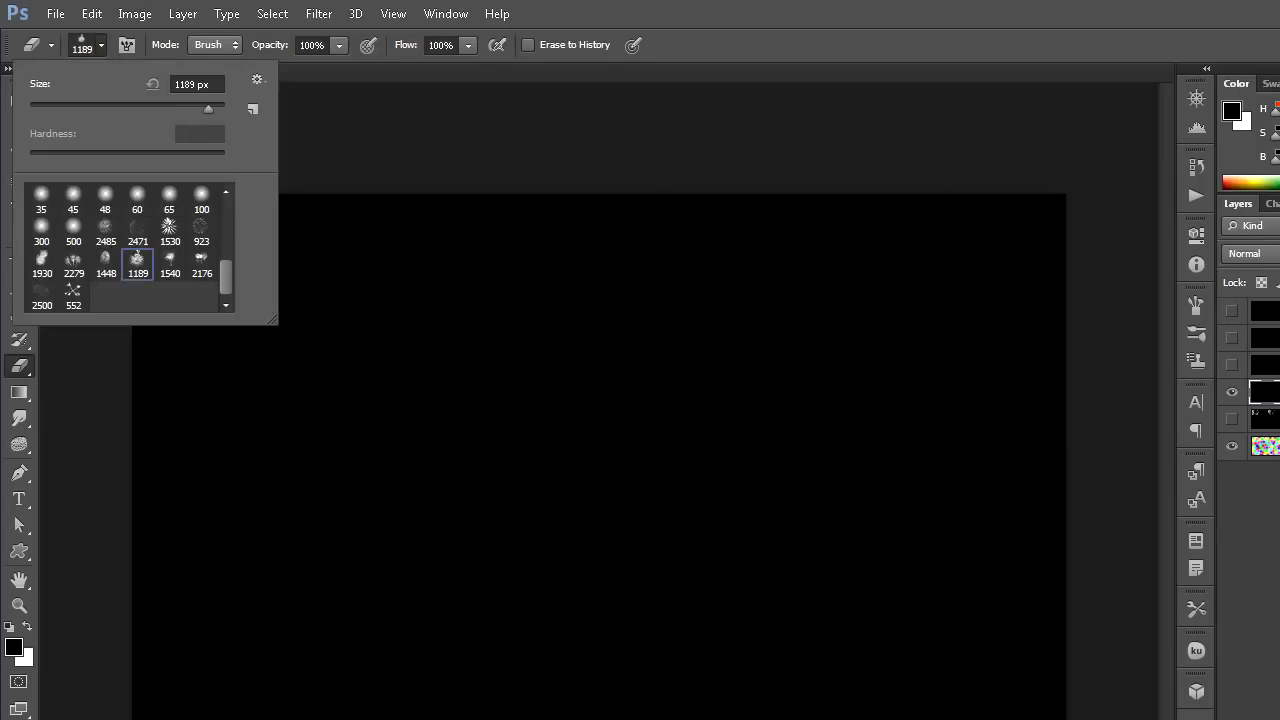
pyautogui.write('370')
pyautogui.press('Return')
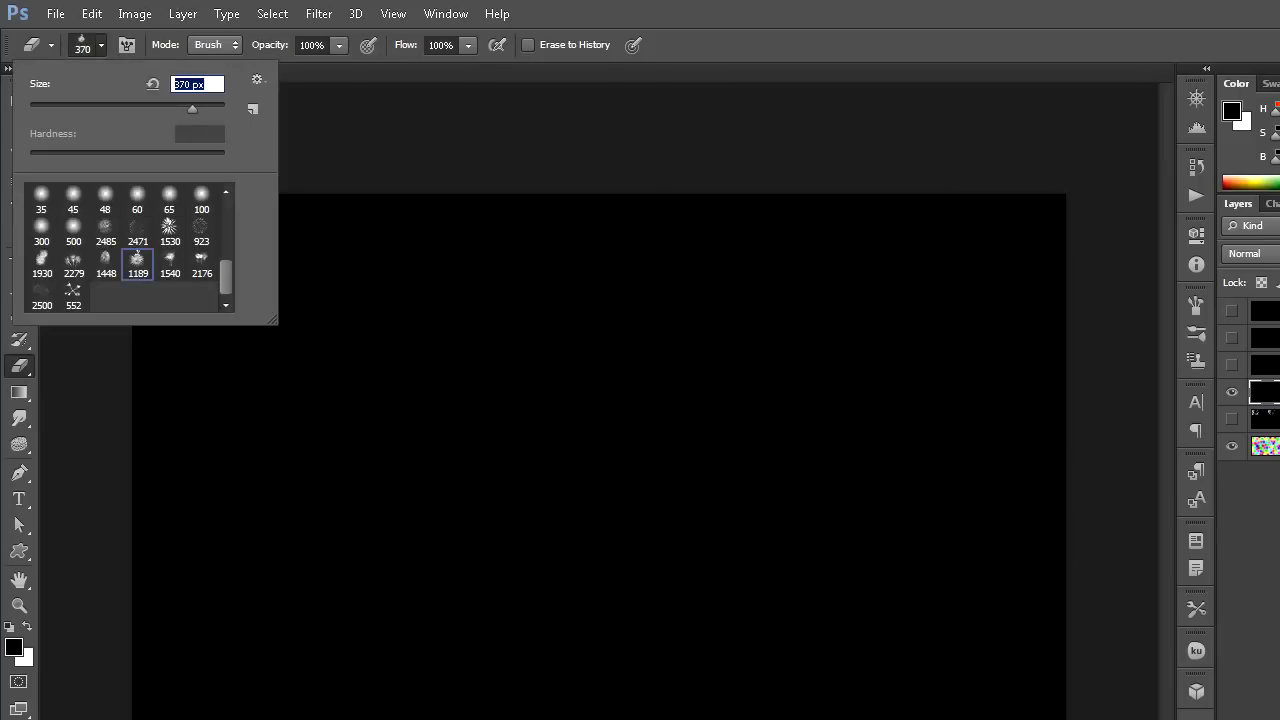
# Erase two bursts left and right of centre, then show only Layer 1 copy 2
pyautogui.click(310, 430)
pyautogui.click(647, 511)
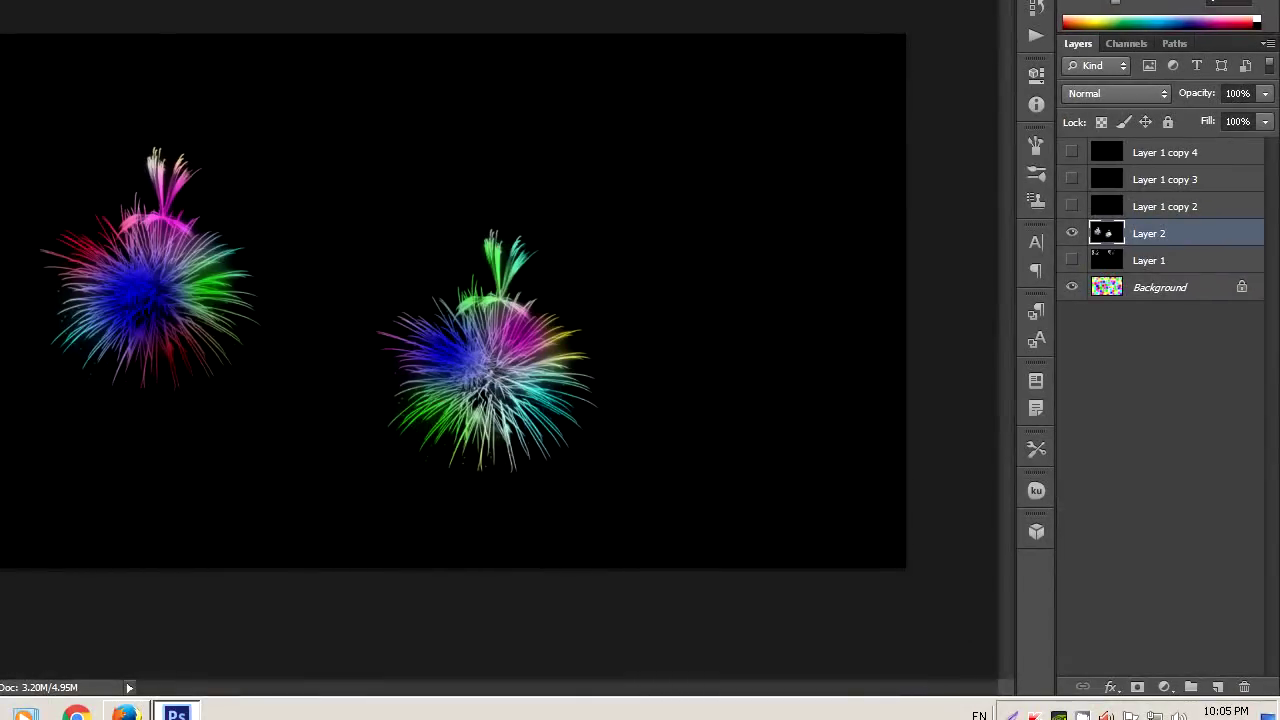
pyautogui.hotkey('alt', ']')
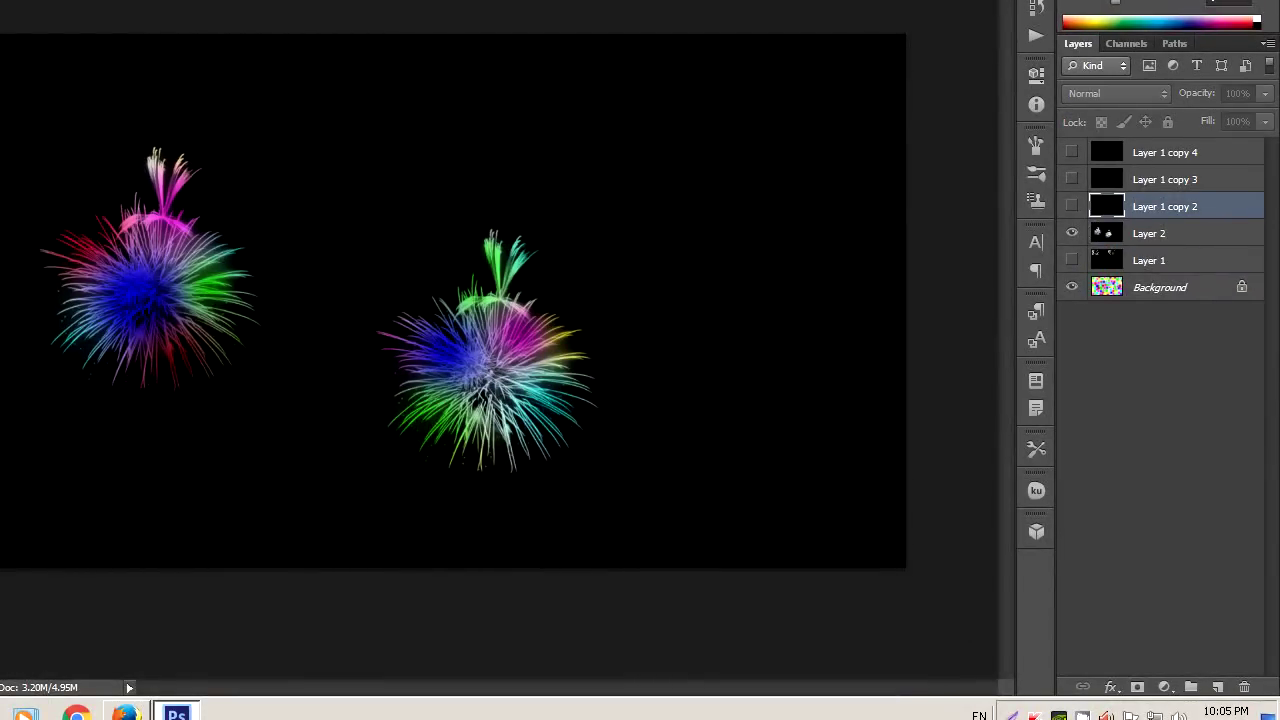
pyautogui.click(1071, 206)
pyautogui.click(1071, 233)
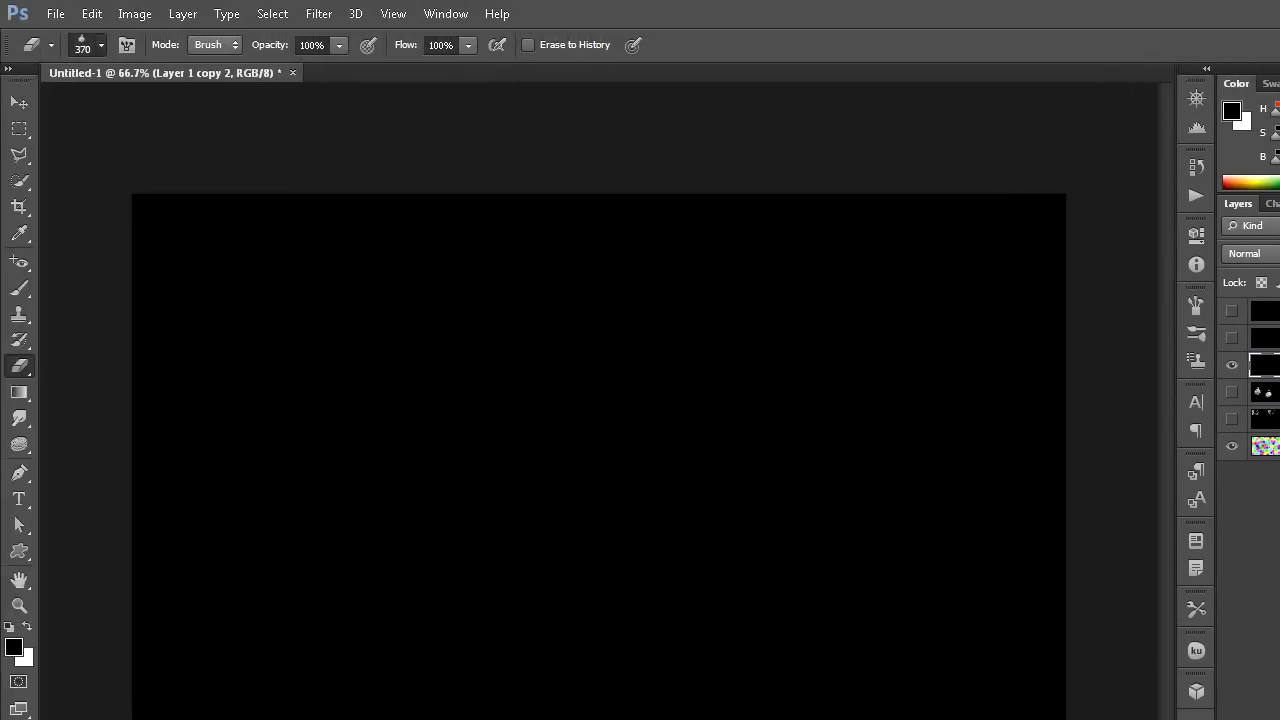
# Erase speckled brush-923 bursts through Layer 1 copy 2 at lower left, lower right and upper left
pyautogui.click(89, 44)
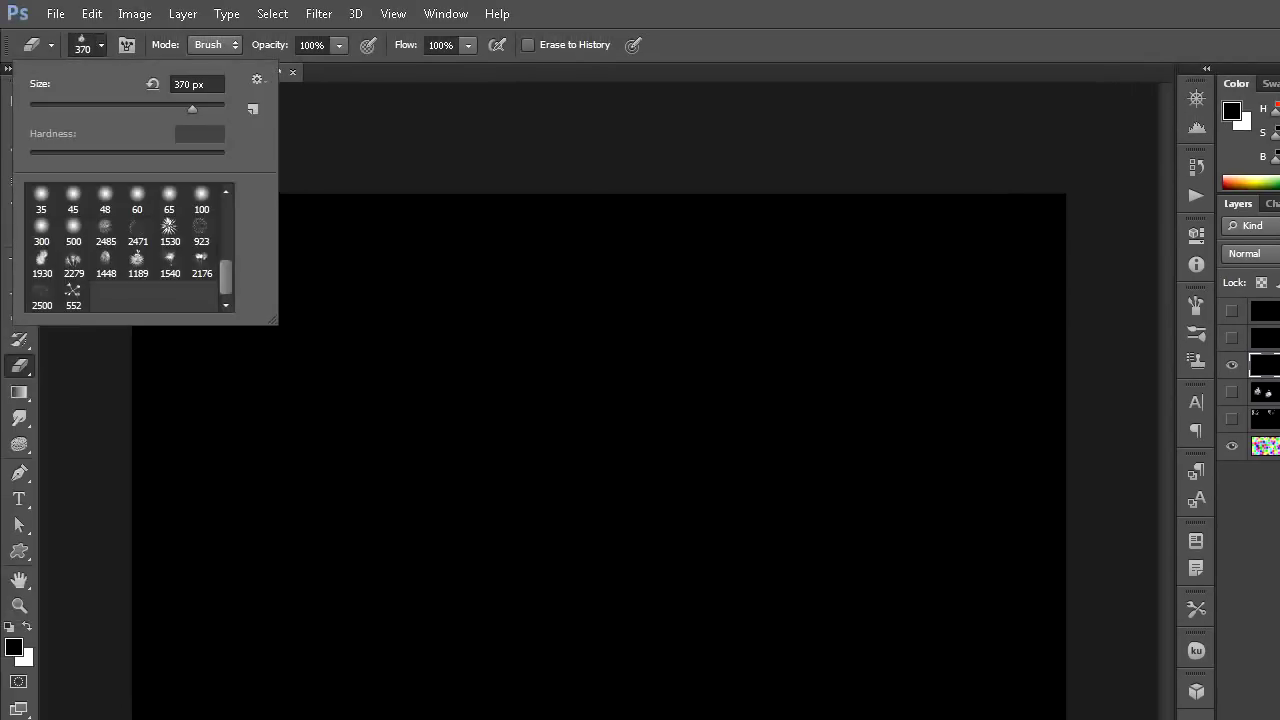
pyautogui.click(201, 232)
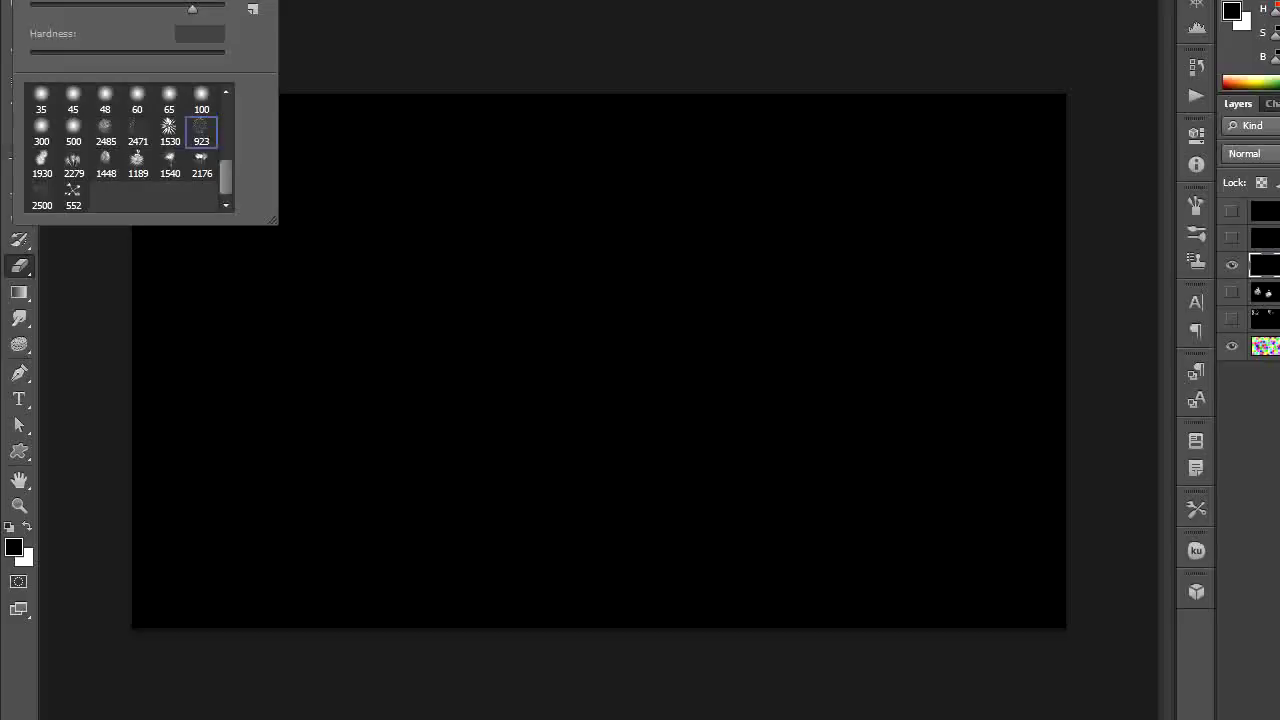
pyautogui.click(212, 620)
pyautogui.click(980, 530)
pyautogui.click(214, 175)
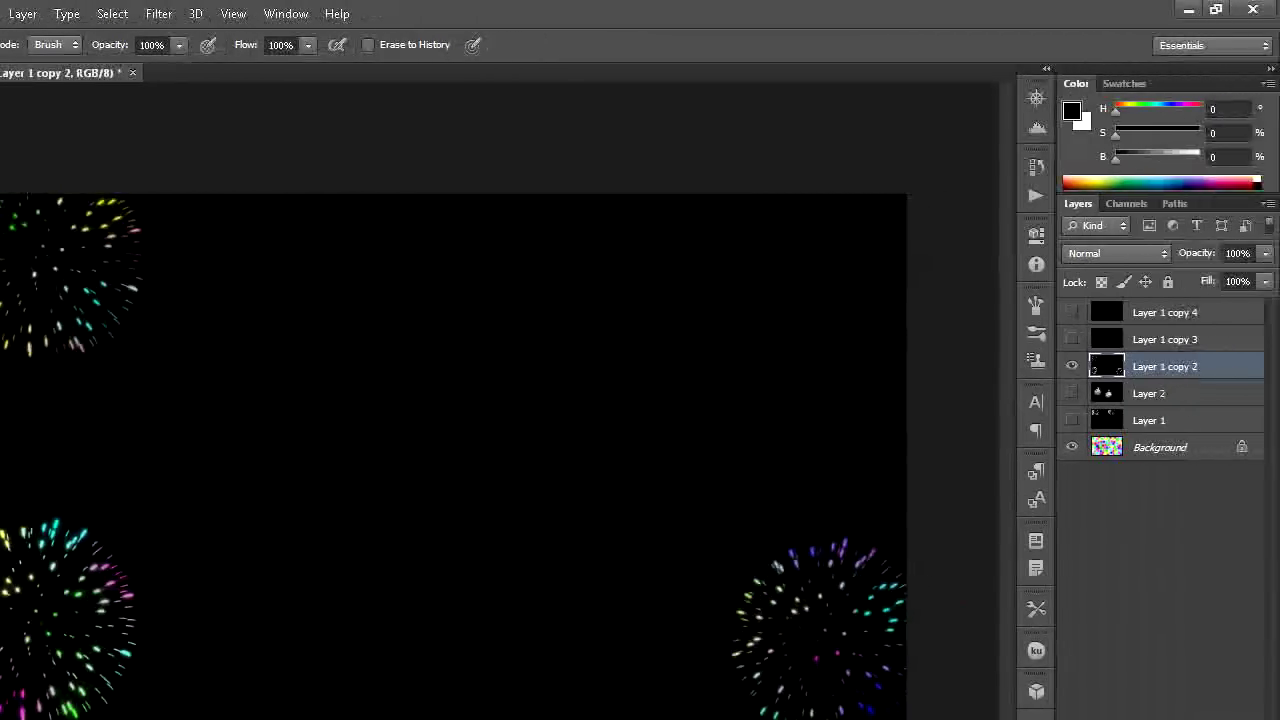
# Show Layer 1 copy 3 instead of copy 2 and set the eraser to brush 2176 at 319 px
pyautogui.hotkey('alt', ']')
pyautogui.click(1071, 339)
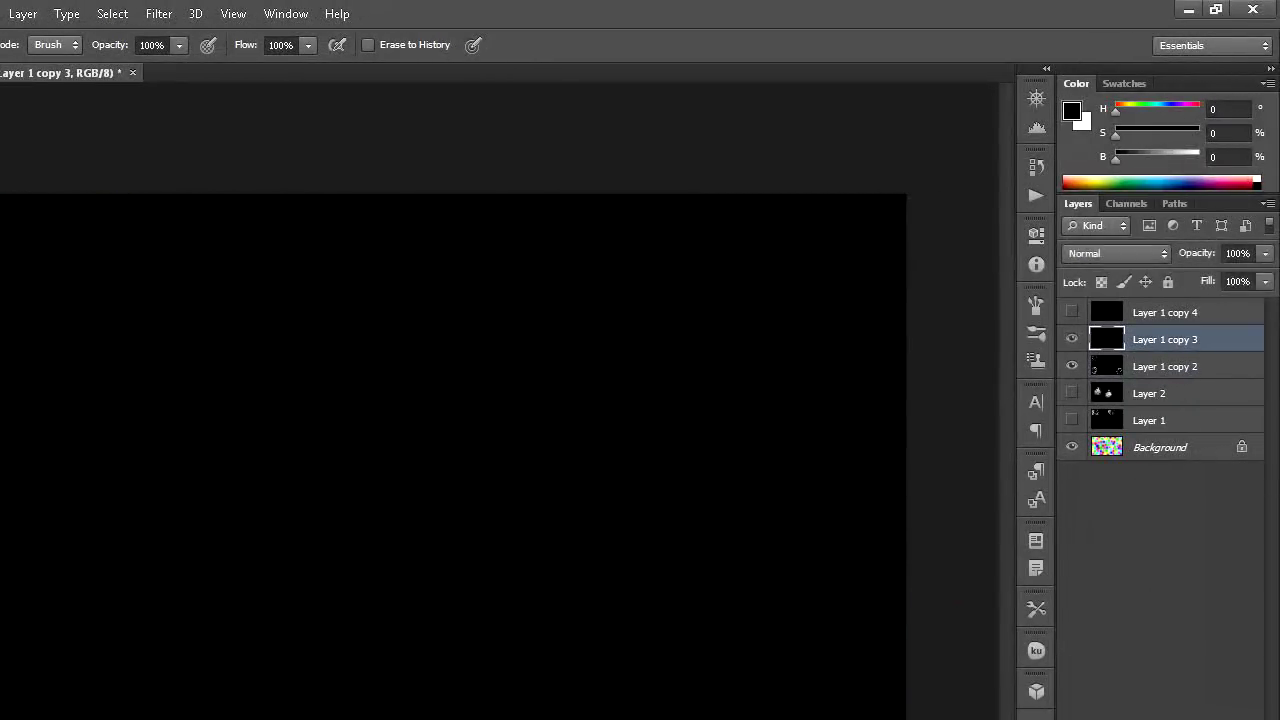
pyautogui.click(1071, 366)
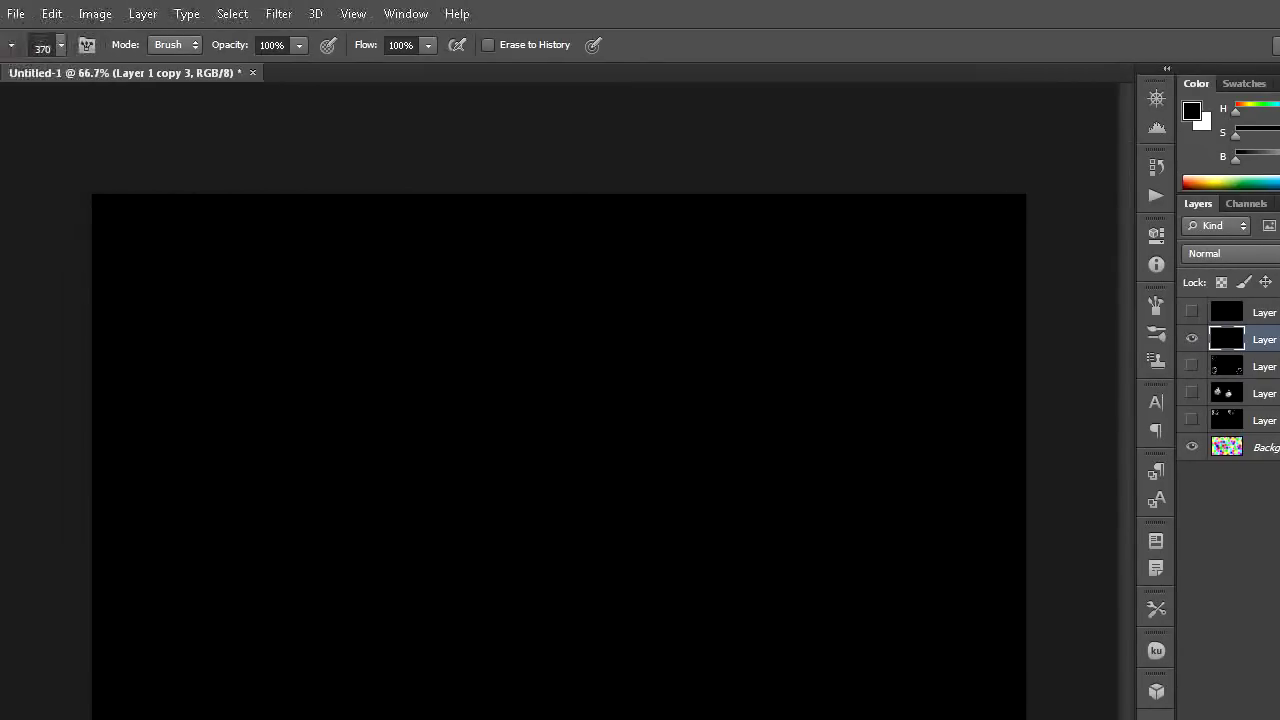
pyautogui.click(100, 45)
pyautogui.click(137, 232)
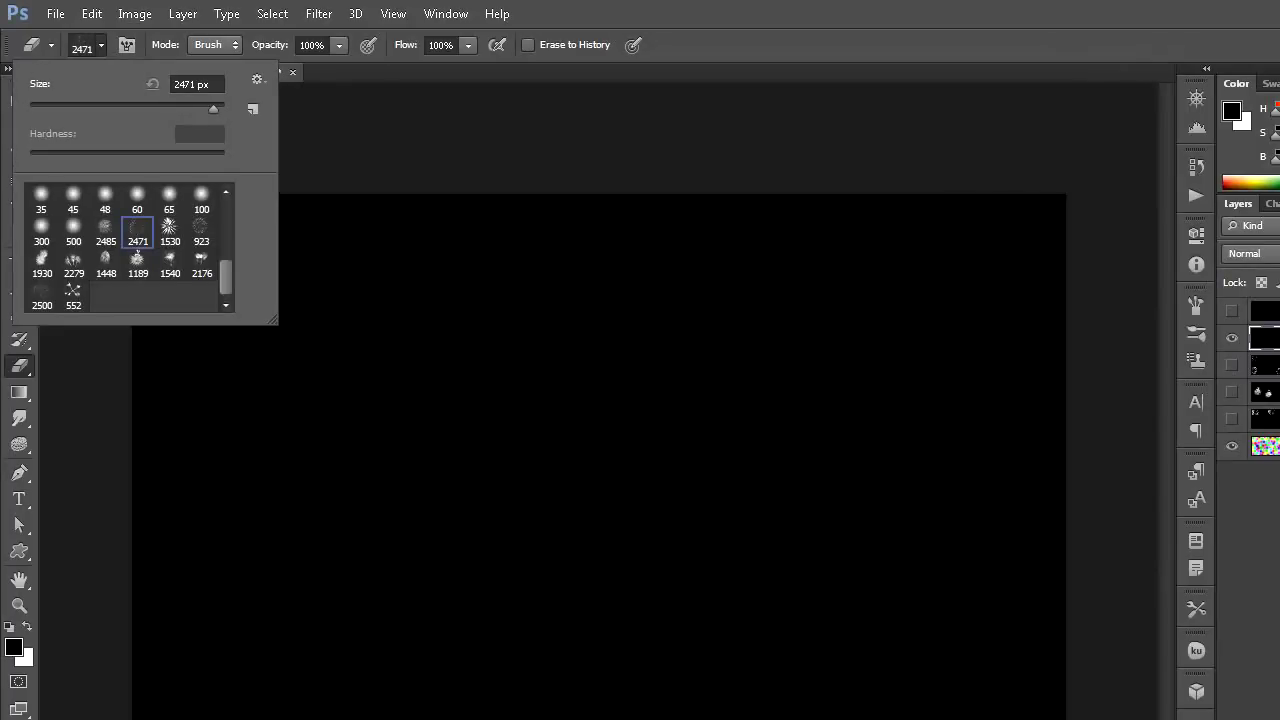
pyautogui.click(201, 262)
pyautogui.write('319')
pyautogui.press('Return')
# Erase feathery bursts left of centre and on the right, then move to Layer 1 copy 4
pyautogui.click(453, 460)
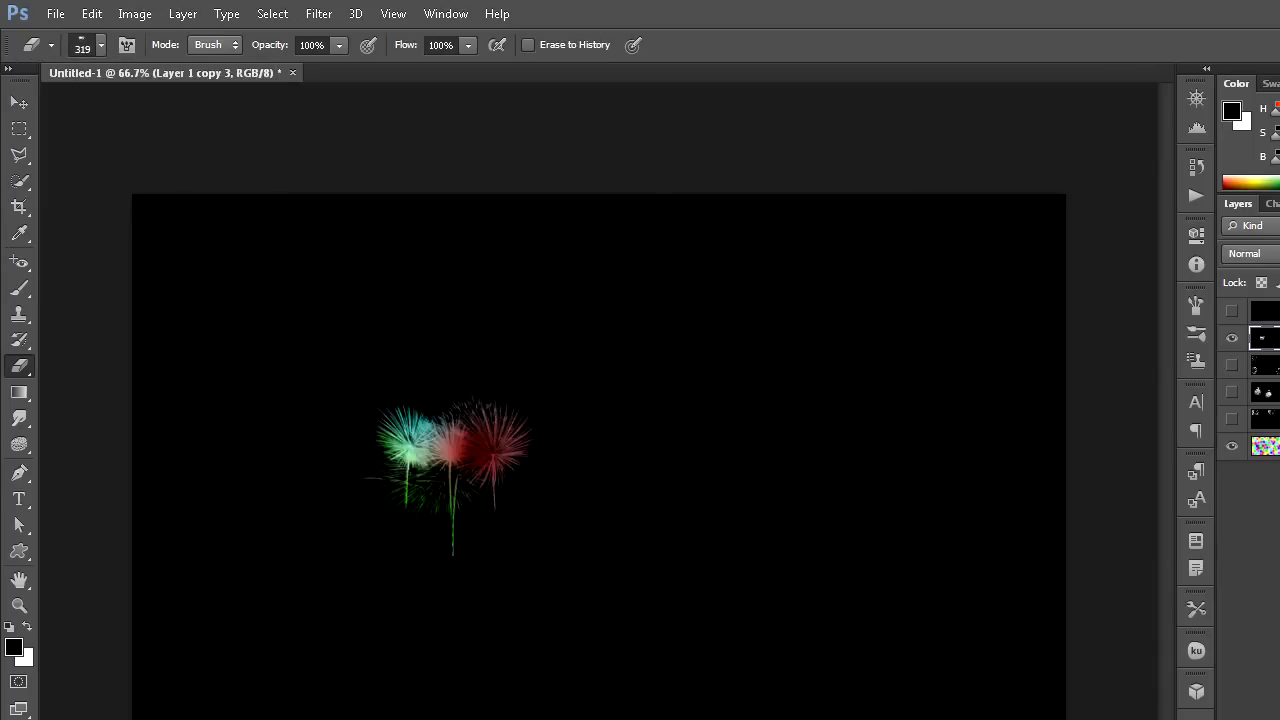
pyautogui.click(915, 465)
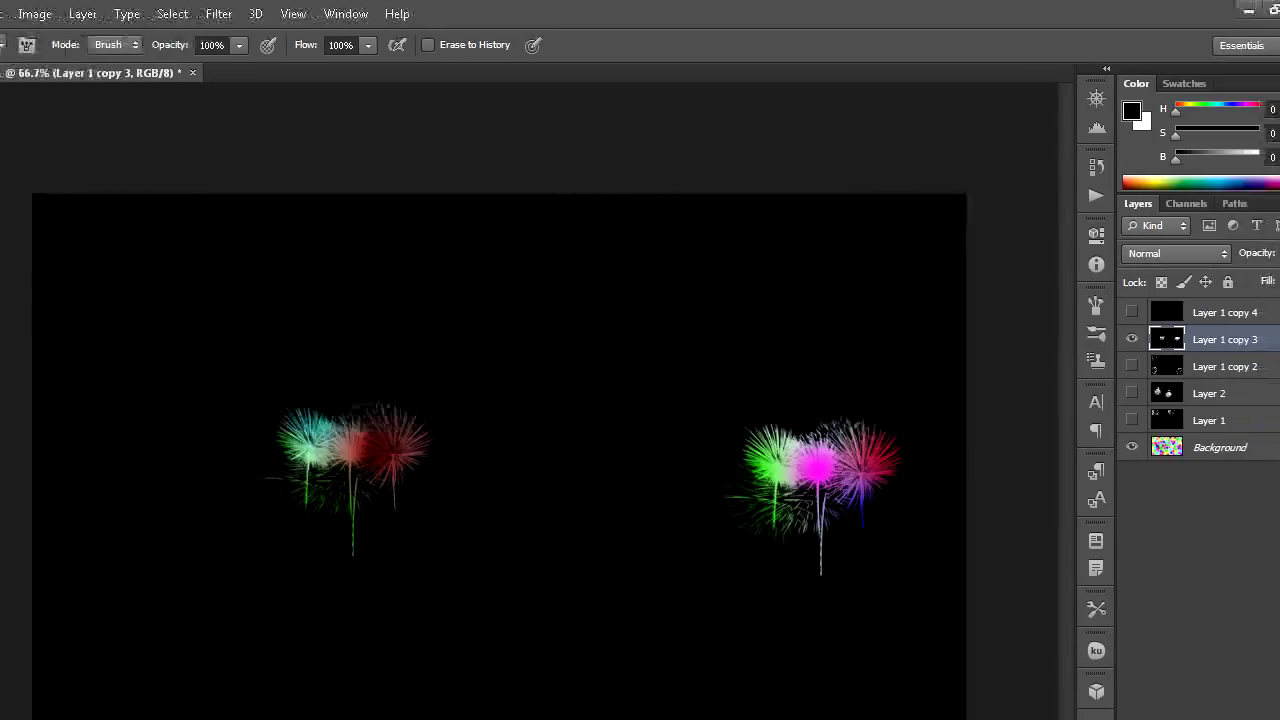
pyautogui.hotkey('alt', ']')
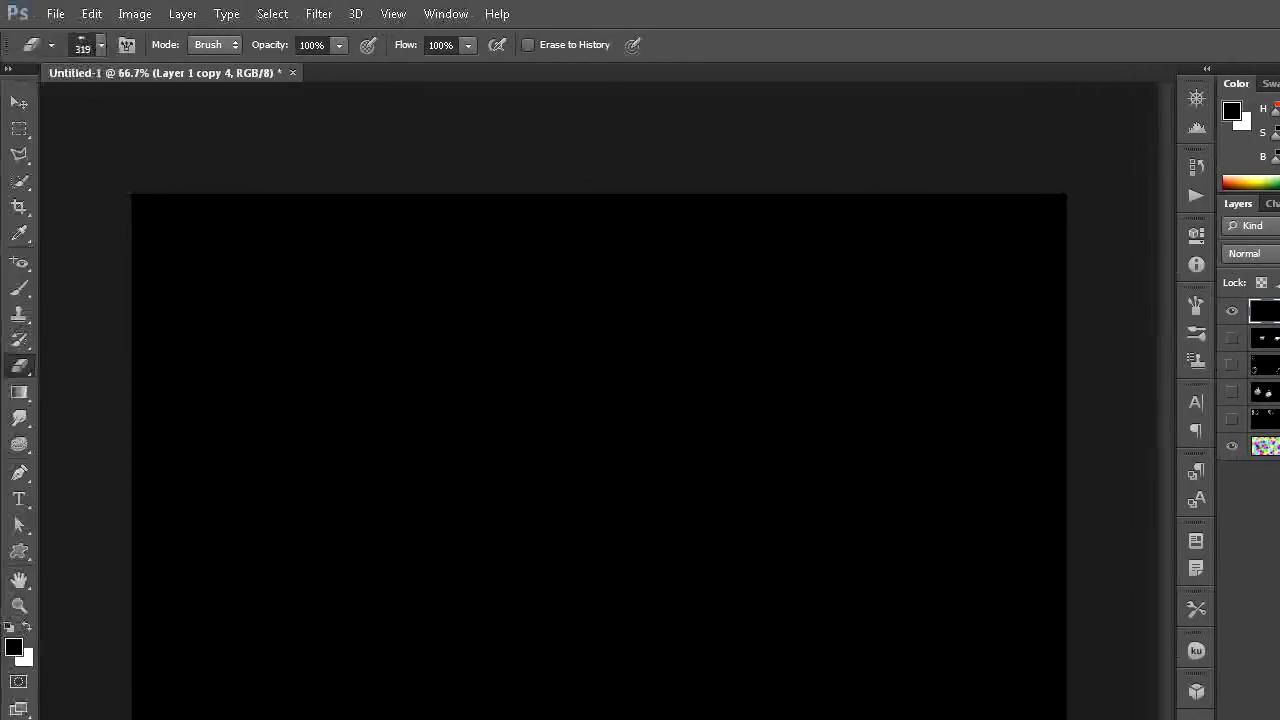
# Erase dotted bursts at the right and top centre with brush 2500 at 349 px
pyautogui.click(100, 45)
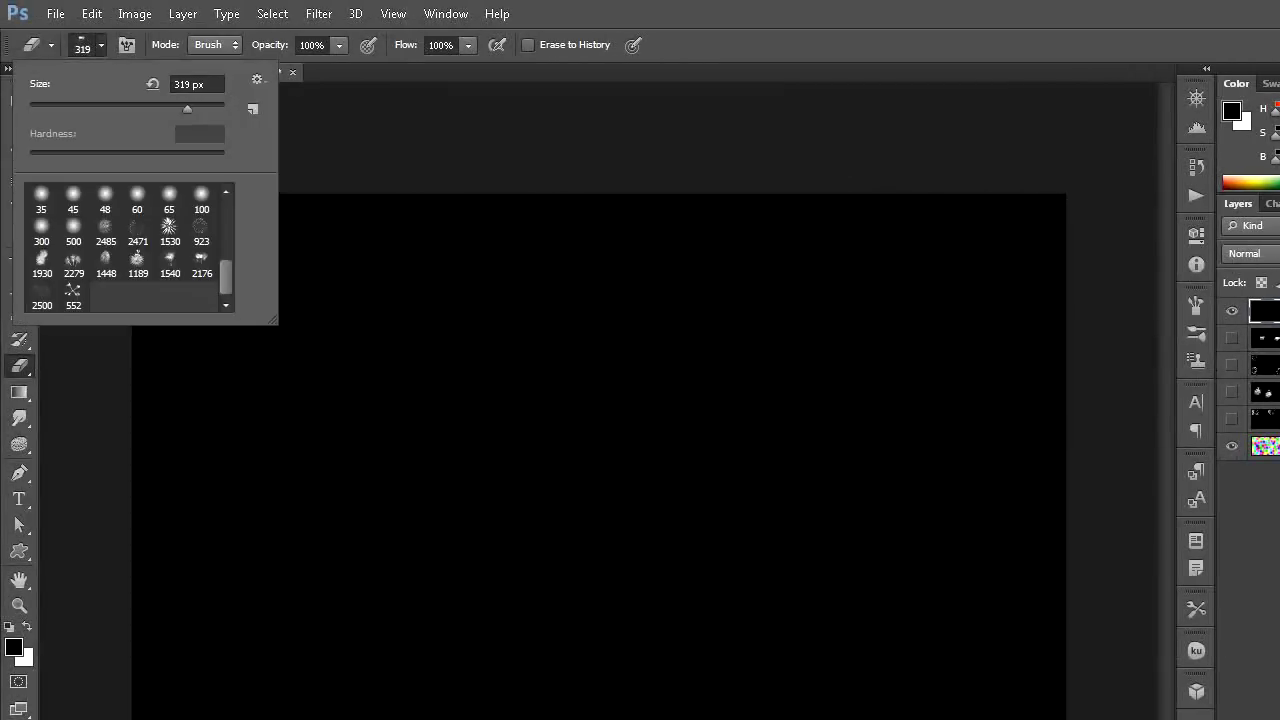
pyautogui.click(42, 293)
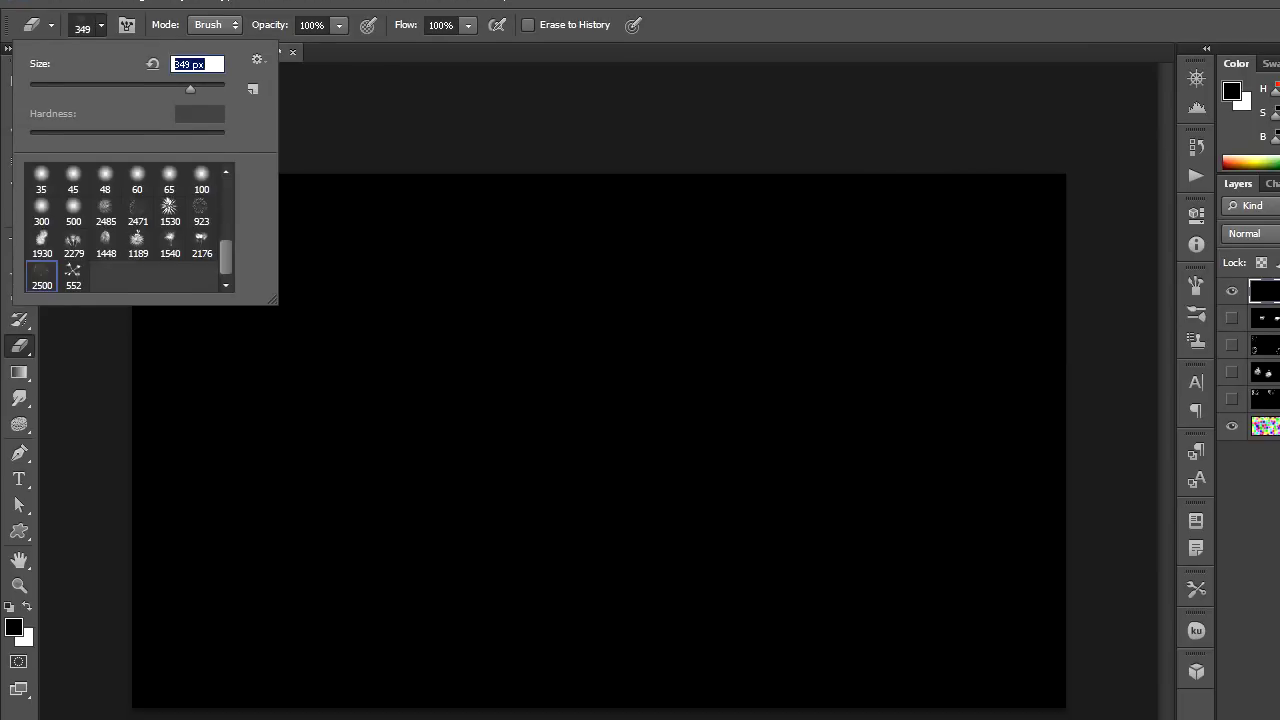
pyautogui.press('Return')
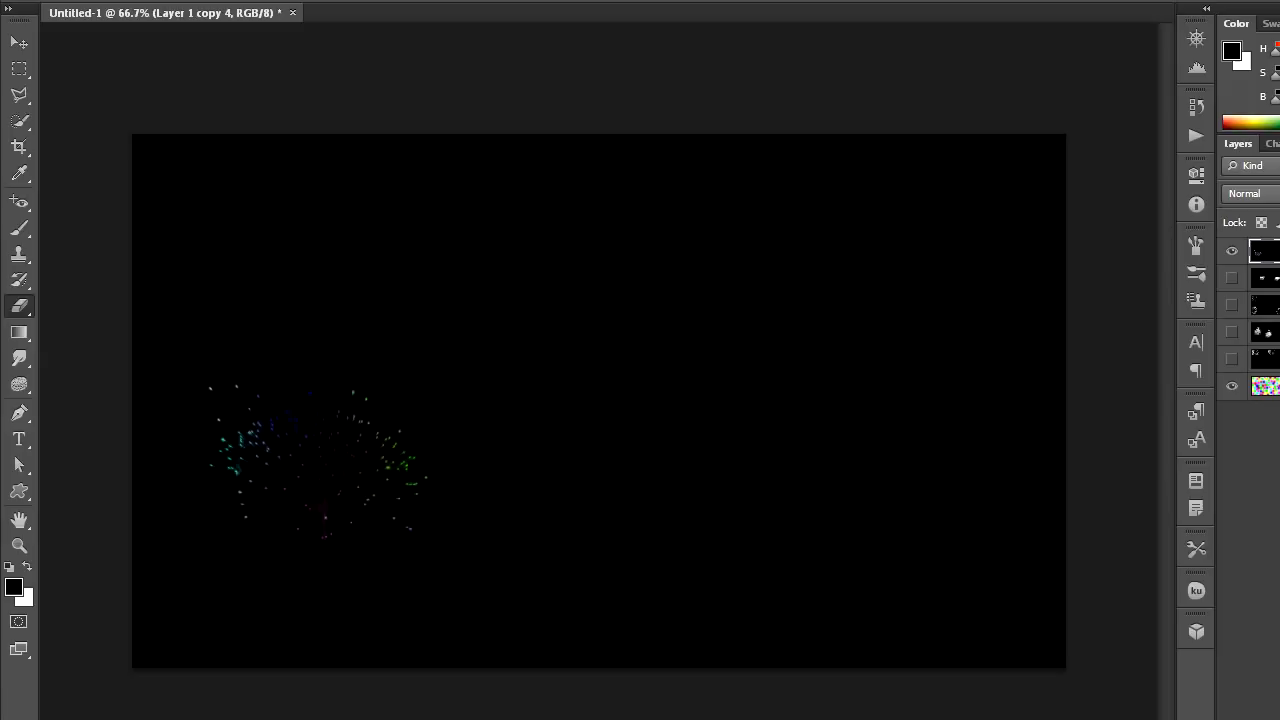
pyautogui.click(928, 392)
pyautogui.click(605, 225)
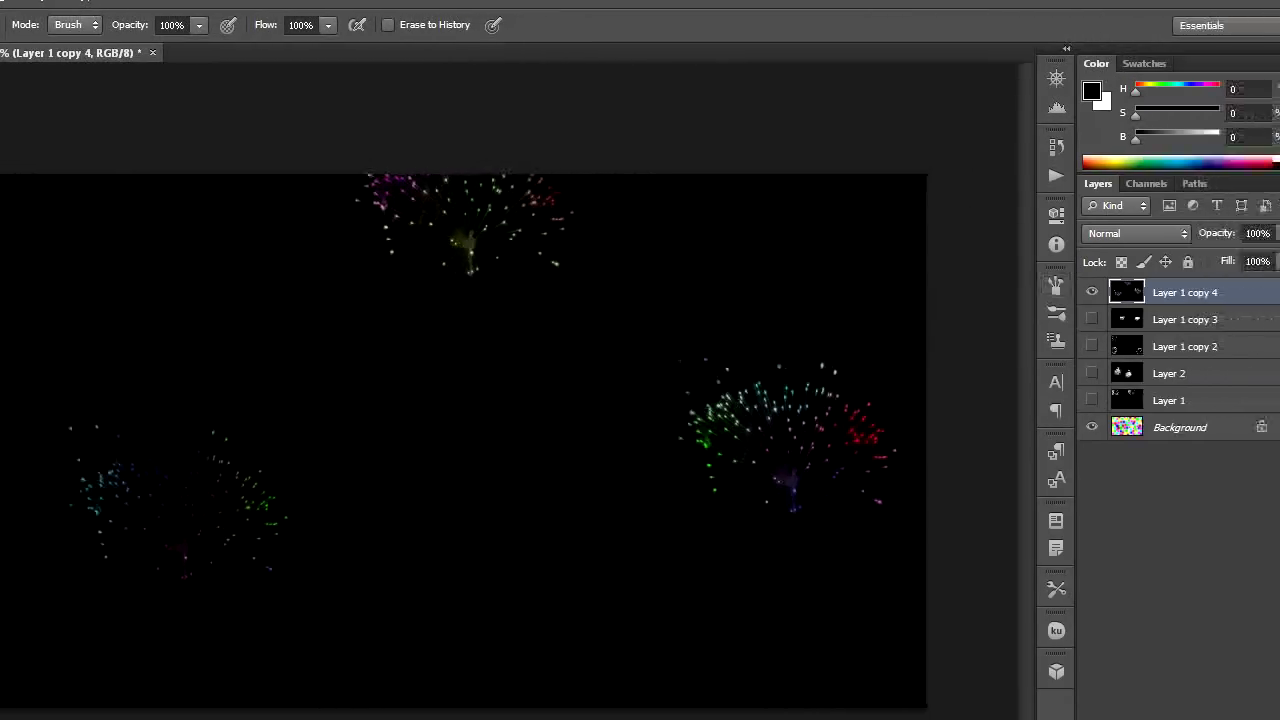
# Hide Layer 1 copy 4, then select and show Layer 1 again
pyautogui.click(1072, 292)
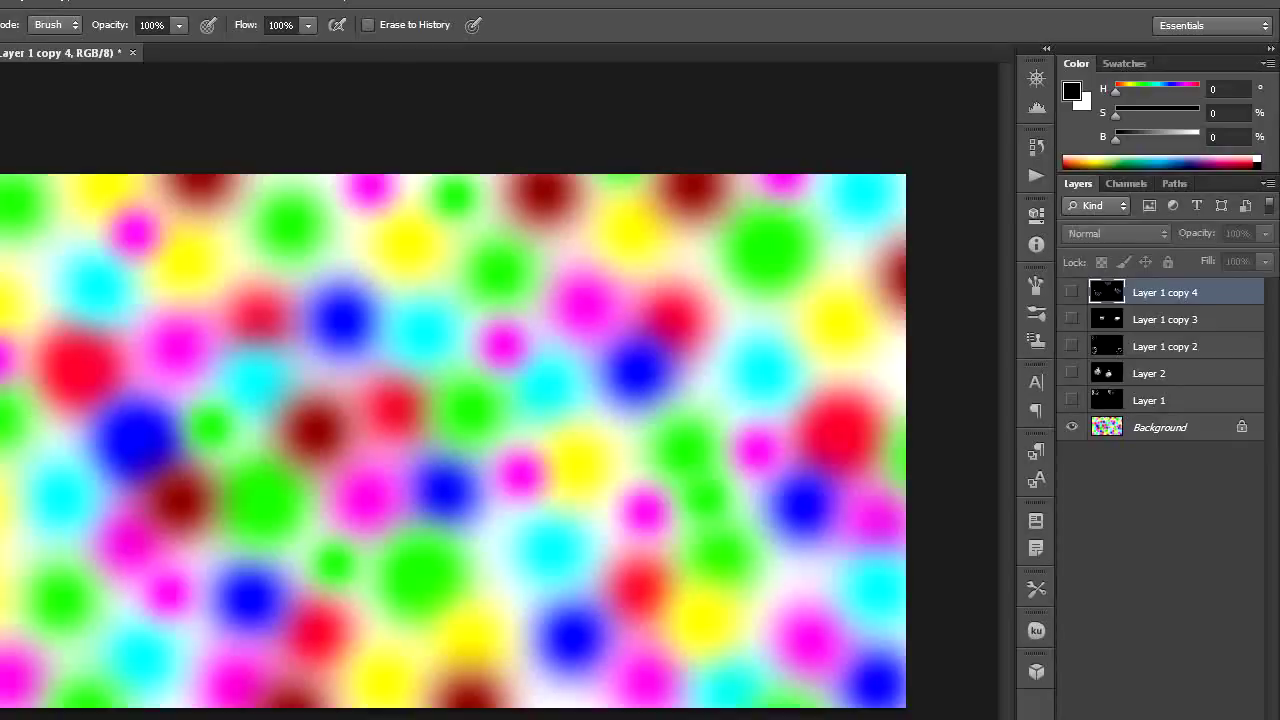
pyautogui.click(1149, 400)
pyautogui.click(1072, 400)
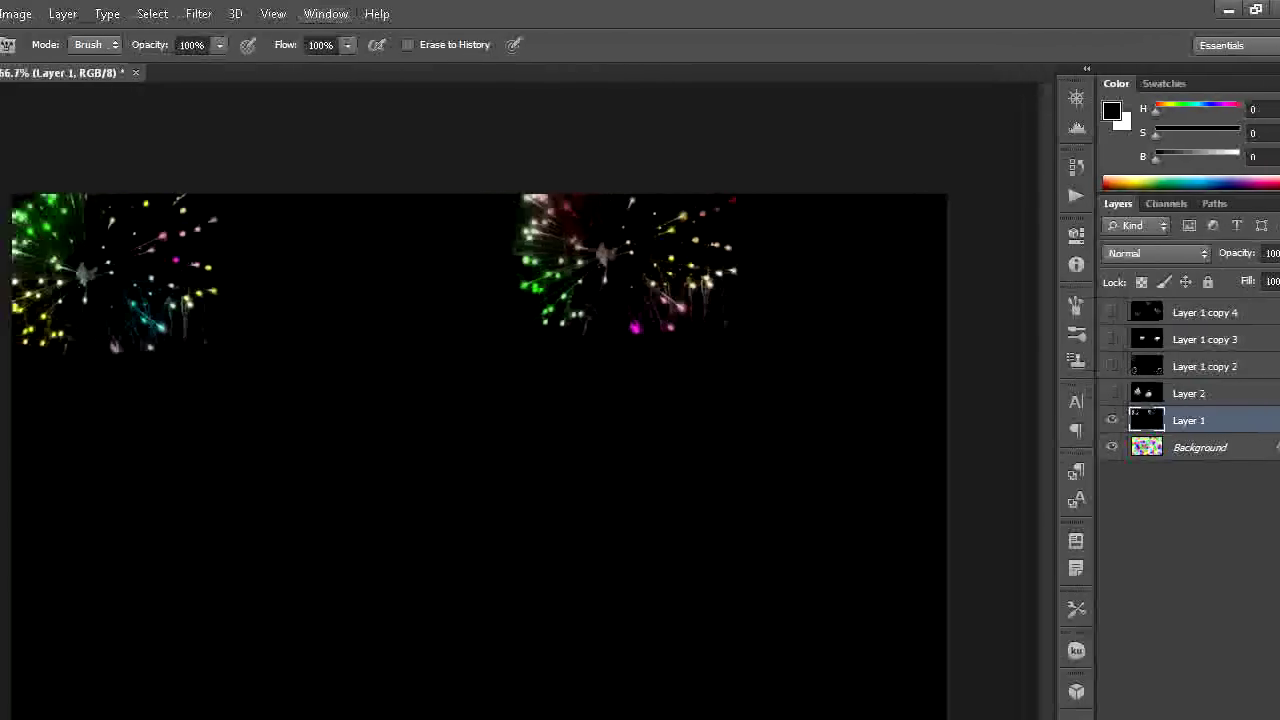
# Open the Timeline panel from the Window menu and duplicate the first frame as frame 2
pyautogui.click(325, 14)
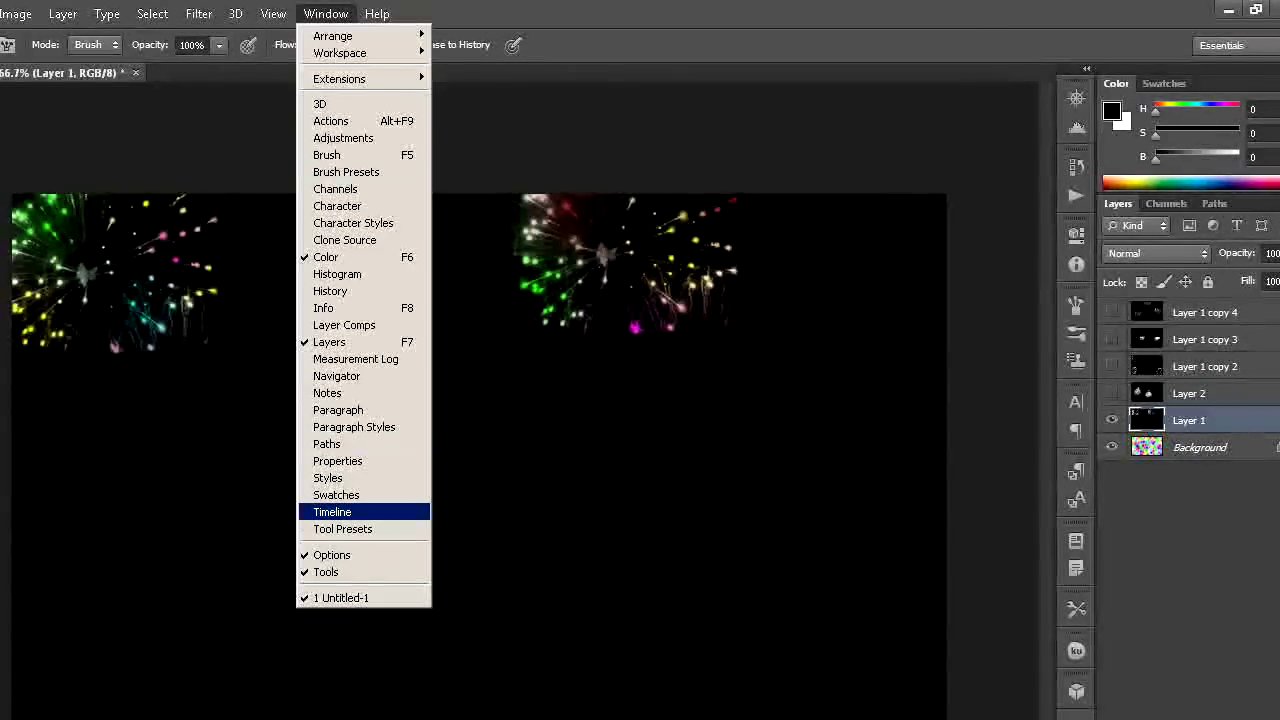
pyautogui.click(332, 511)
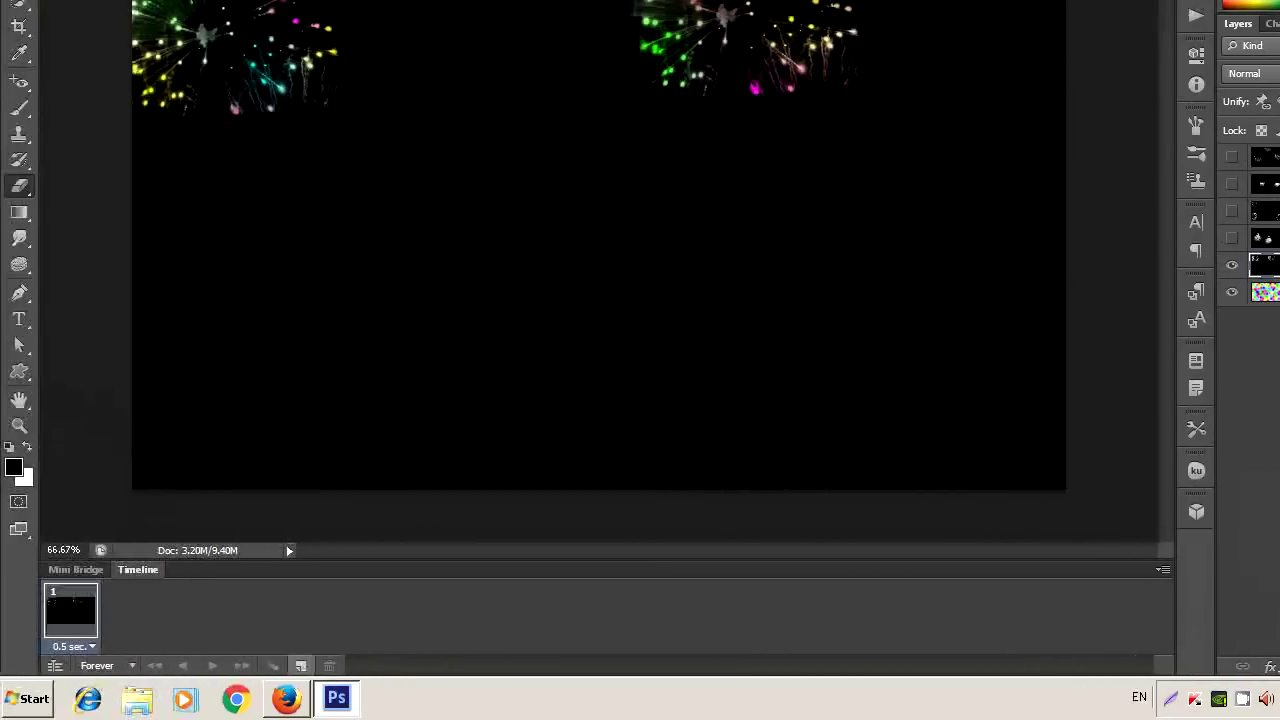
pyautogui.click(300, 665)
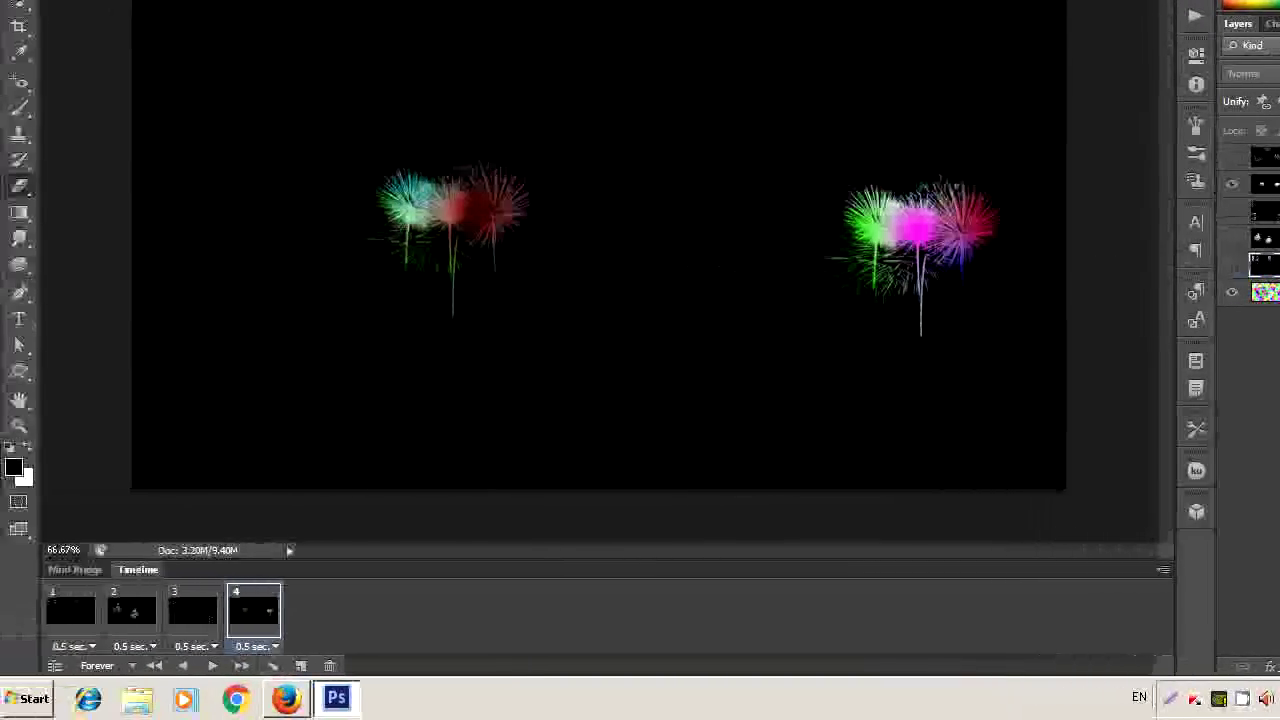
# Add a fifth frame showing Layer 1 copy 4 instead of Layer 1 copy 3
pyautogui.click(300, 665)
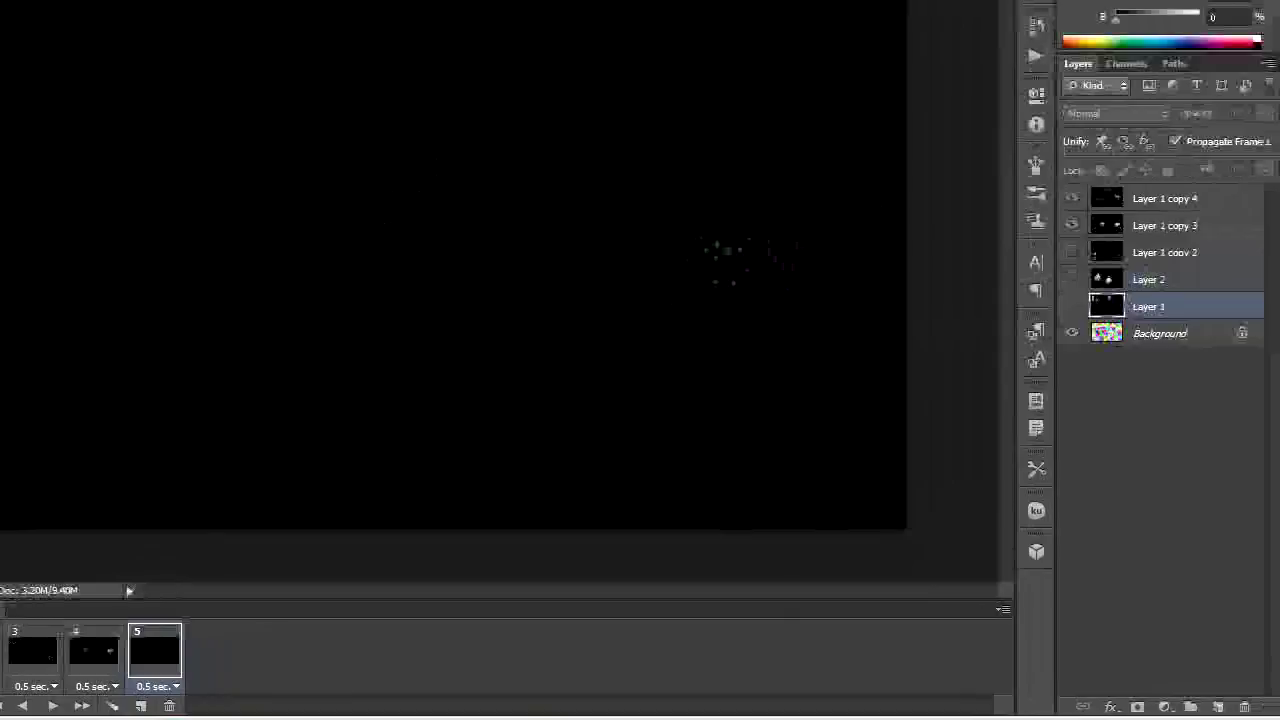
pyautogui.click(1072, 225)
pyautogui.click(1072, 198)
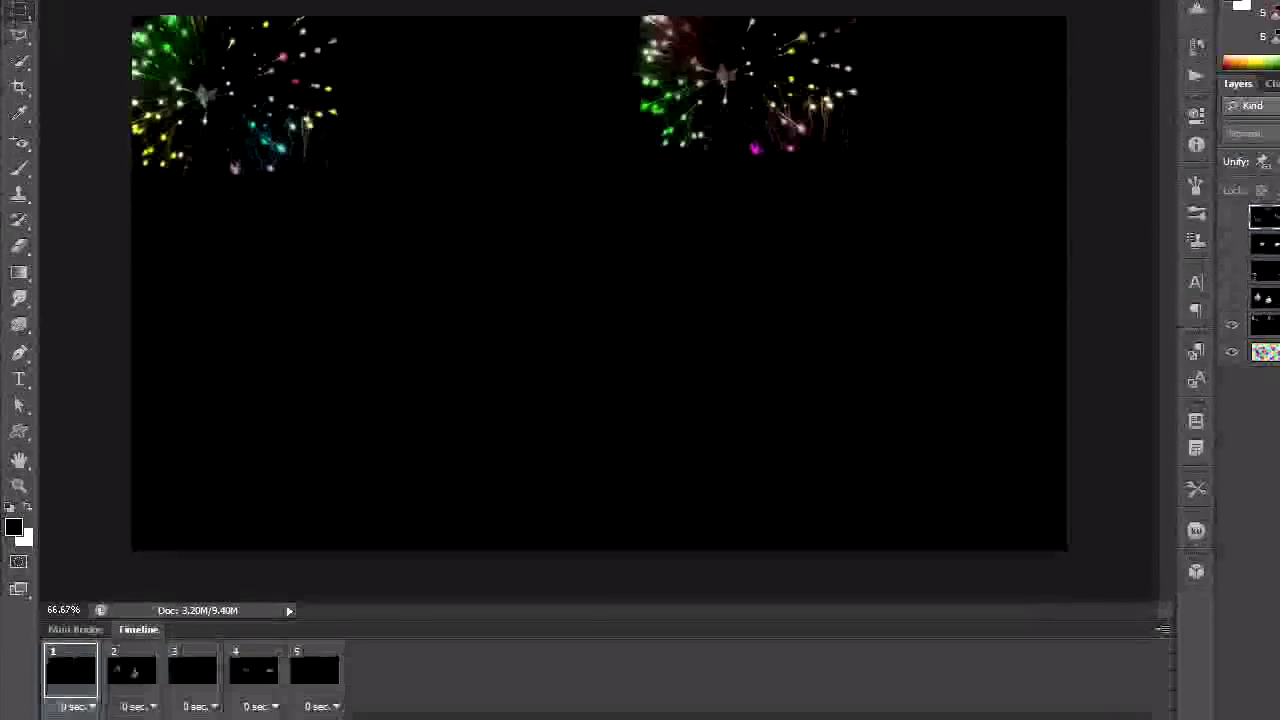
# Preview the animation and set its loop count to Forever
pyautogui.press('space')
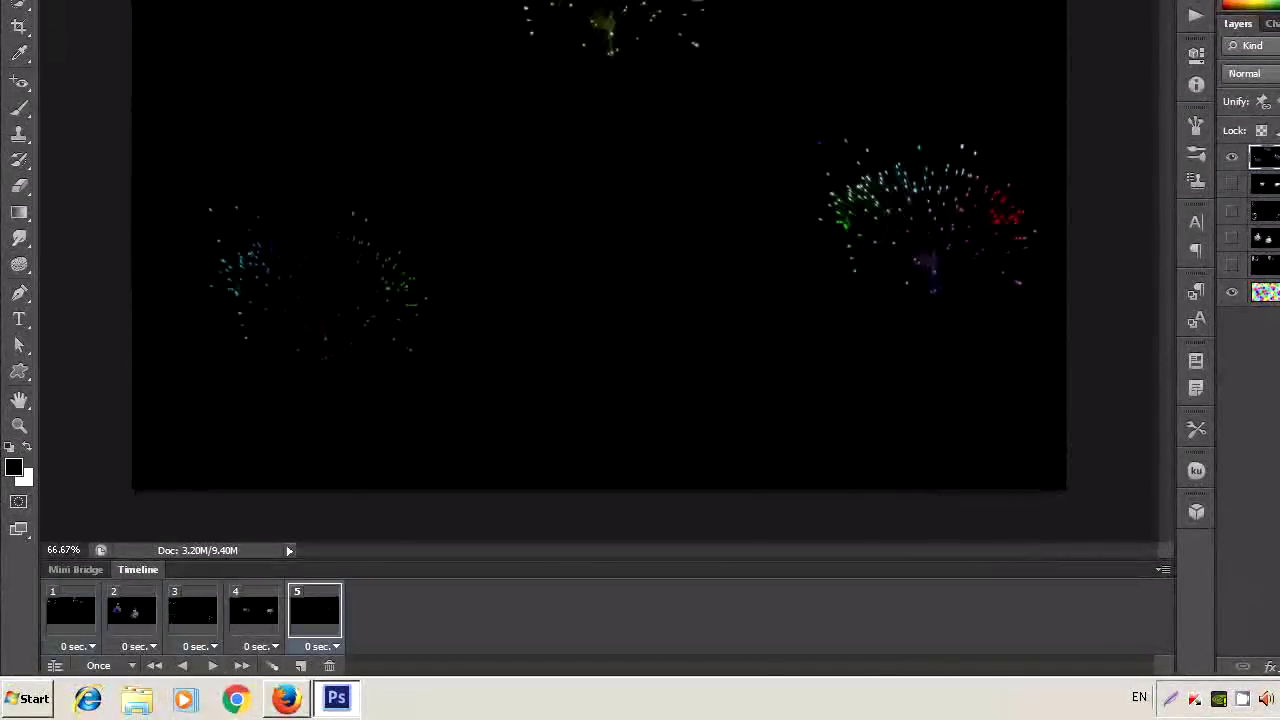
pyautogui.click(105, 665)
pyautogui.click(109, 618)
pyautogui.press('space')
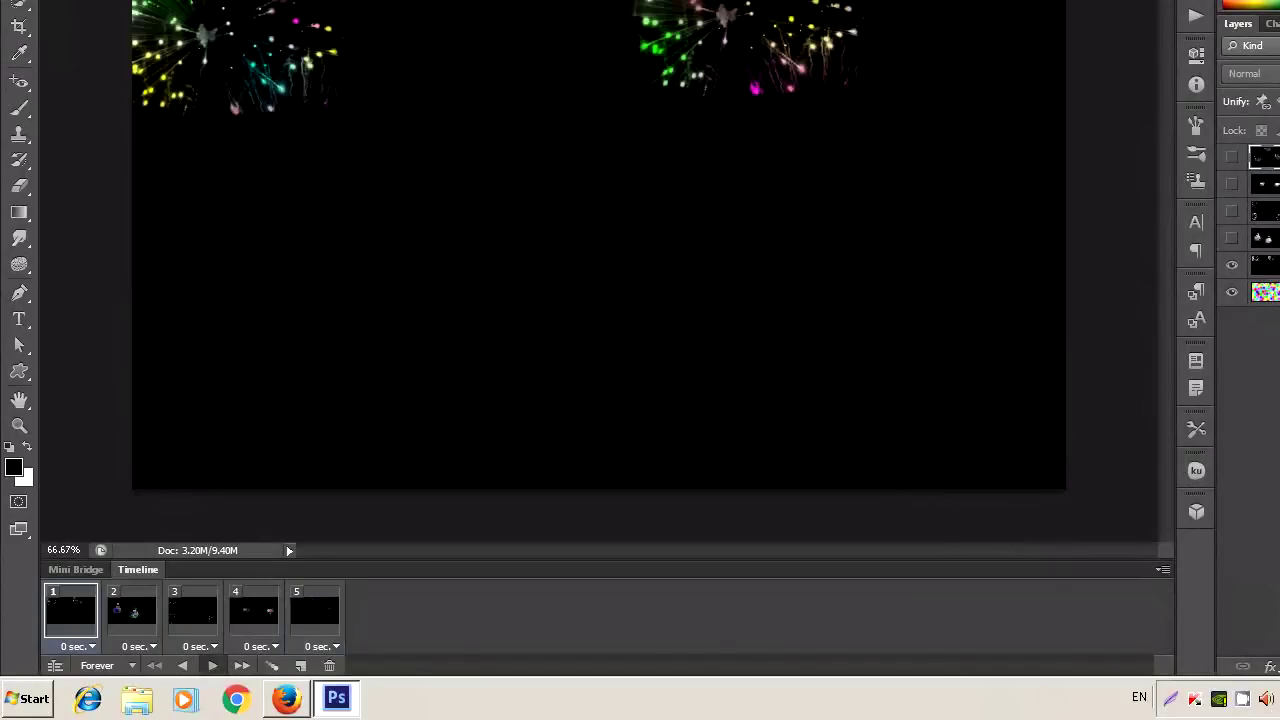
pyautogui.click(212, 665)
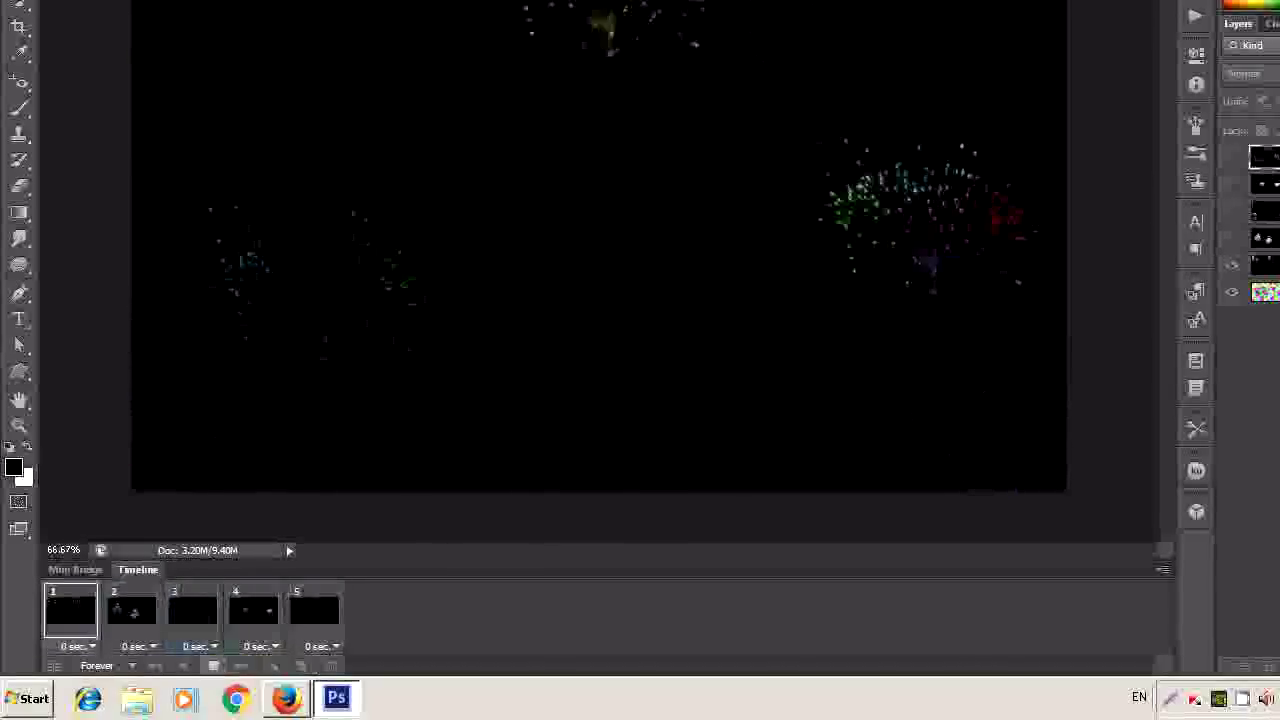
pyautogui.click(212, 665)
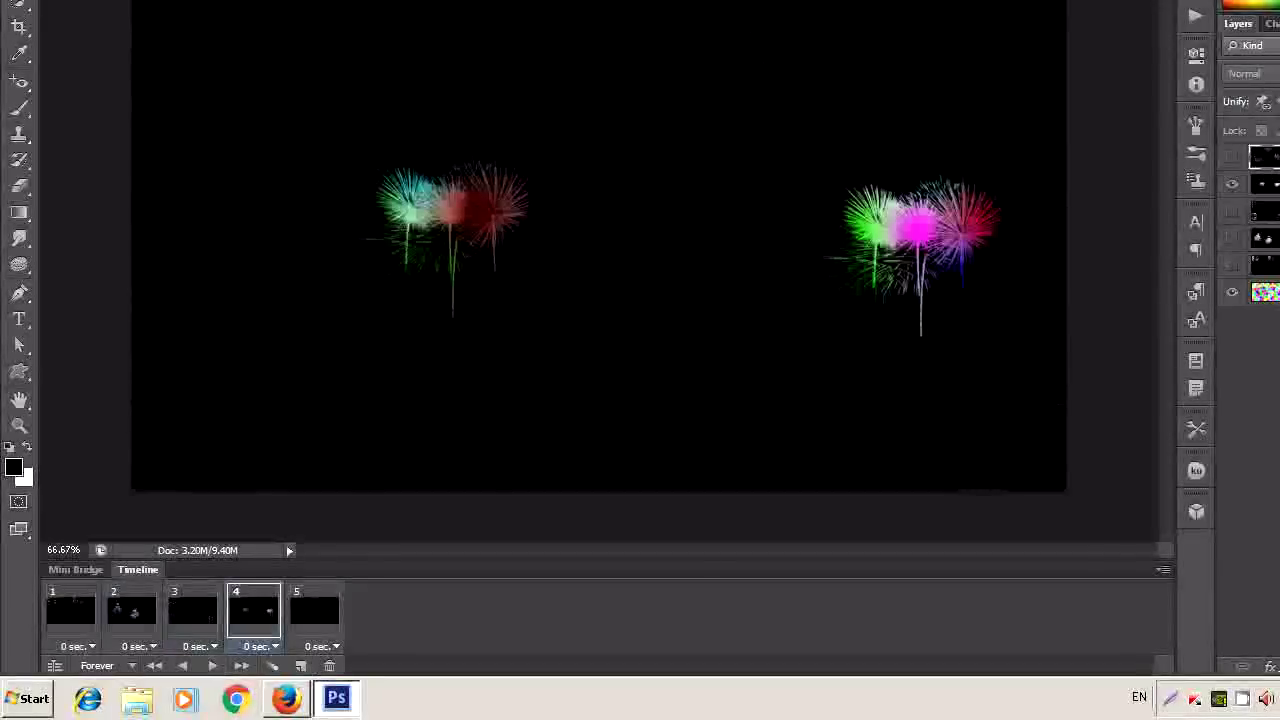
# Give all five frames a 0.2-second delay and replay the animation from frame 1
pyautogui.click(154, 665)
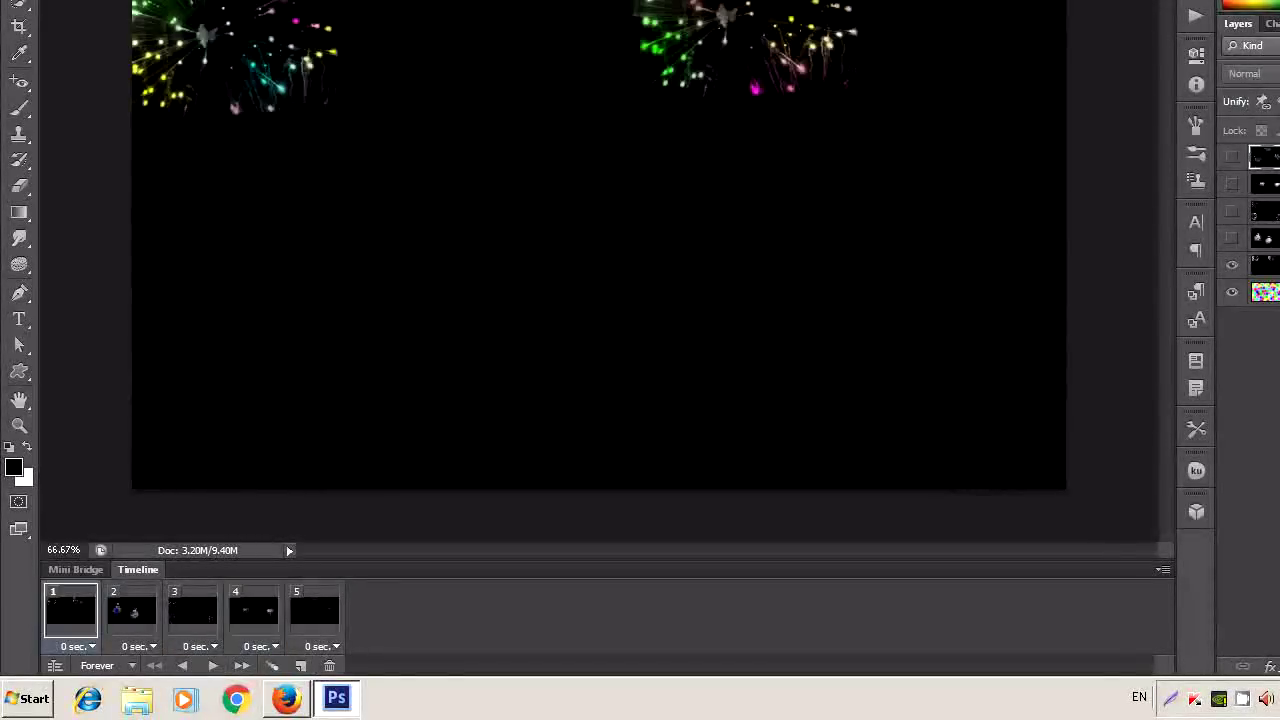
pyautogui.hotkey('ctrl', 'alt', 'a')
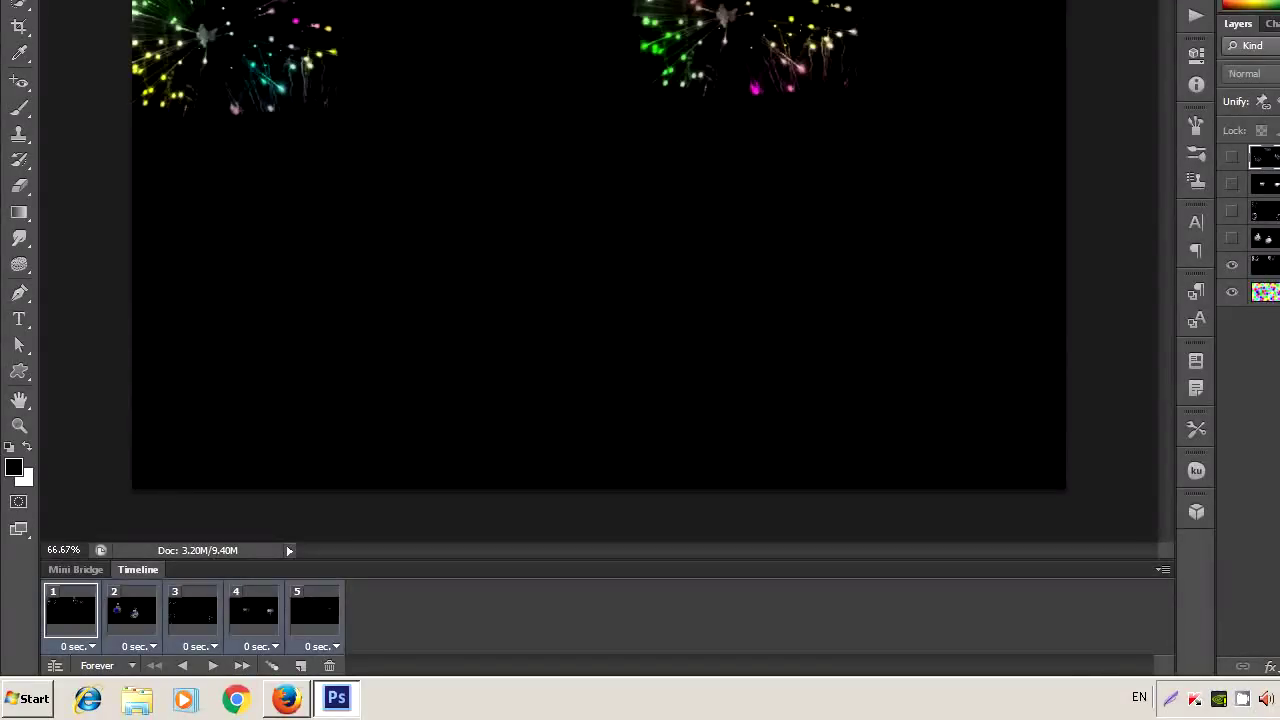
pyautogui.click(322, 646)
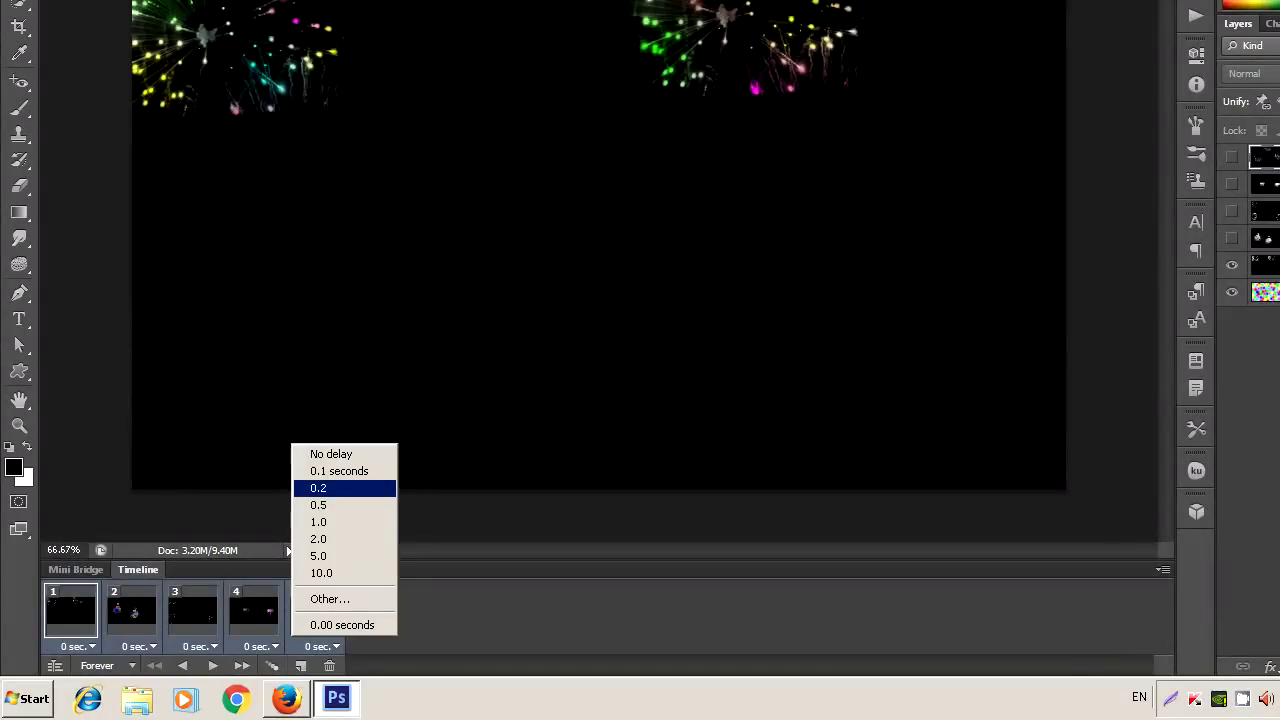
pyautogui.click(330, 488)
pyautogui.click(70, 610)
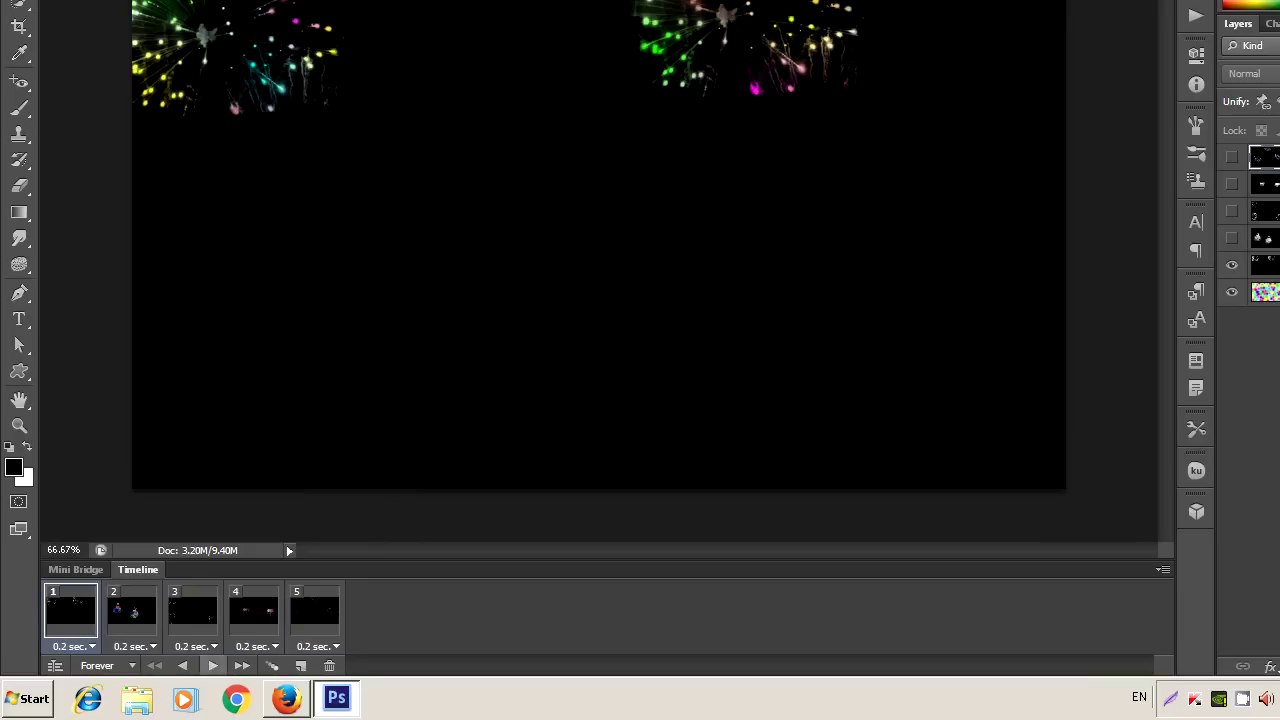
pyautogui.click(213, 665)
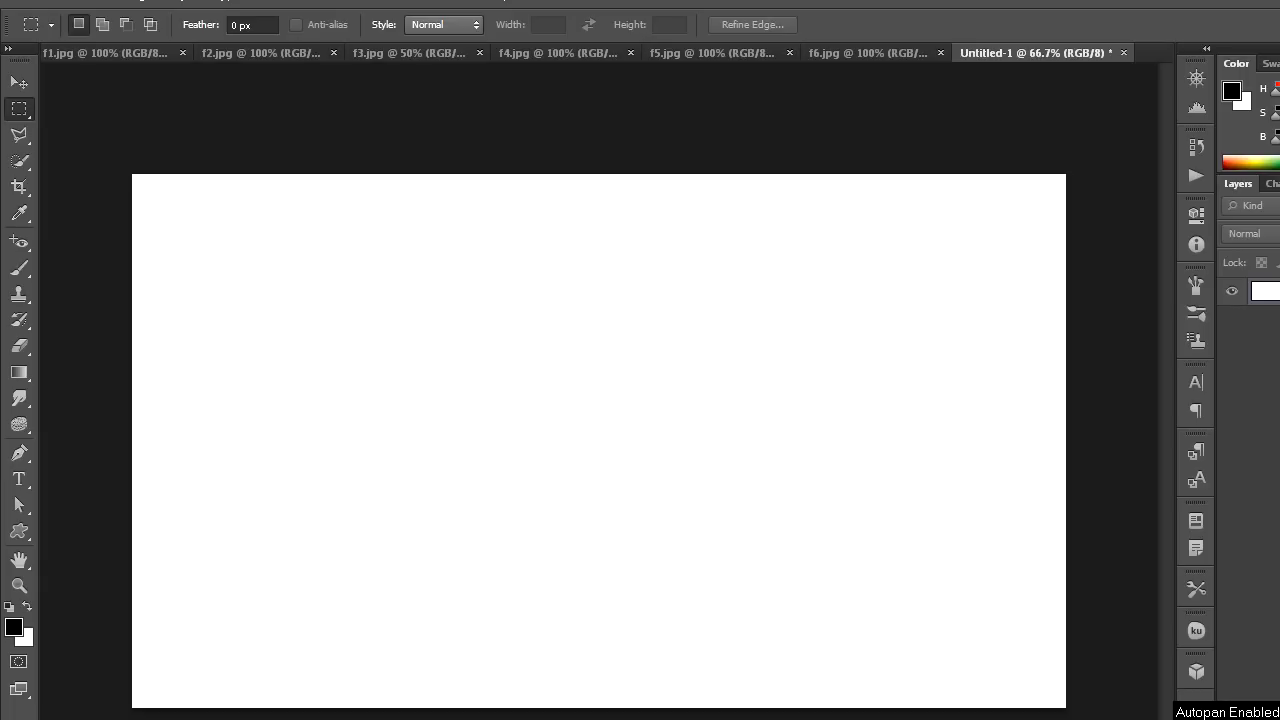
# Fill the whole Untitled-1 canvas with the black foreground colour
pyautogui.hotkey('alt', 'BackSpace')
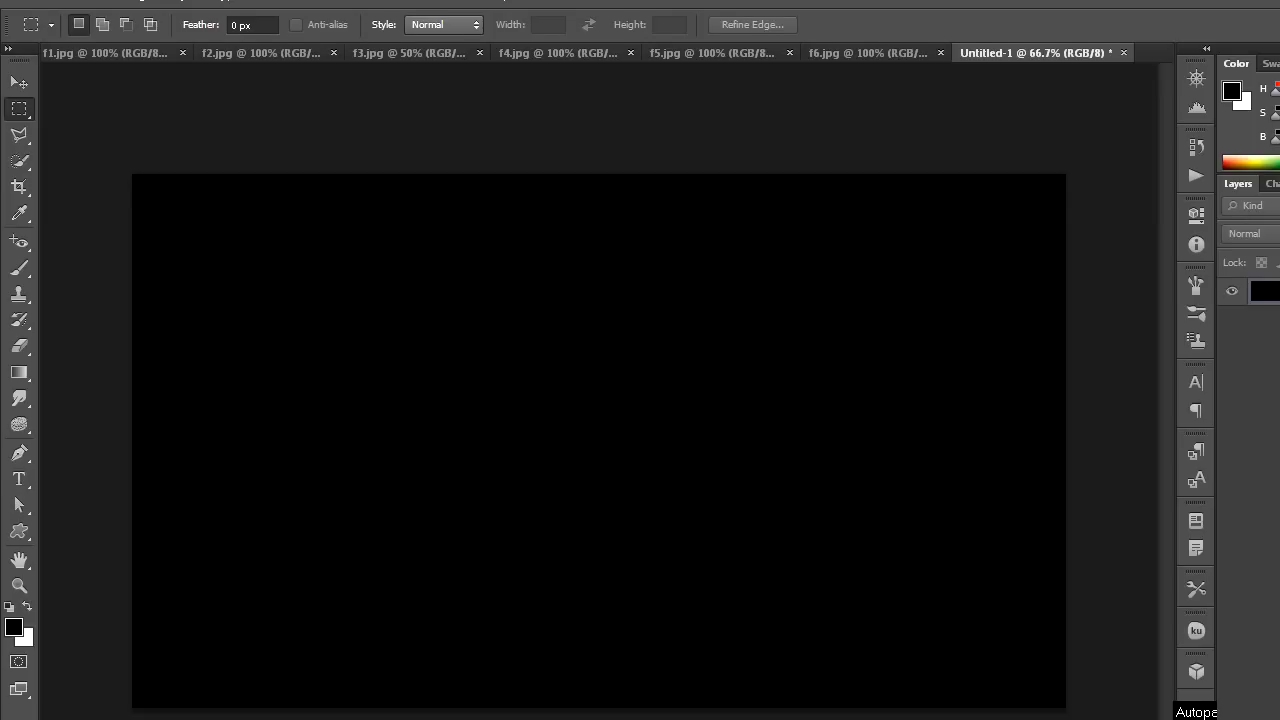
# Copy all of f1.jpg and paste it as a new layer on the black canvas
pyautogui.hotkey('ctrl', 'Tab')
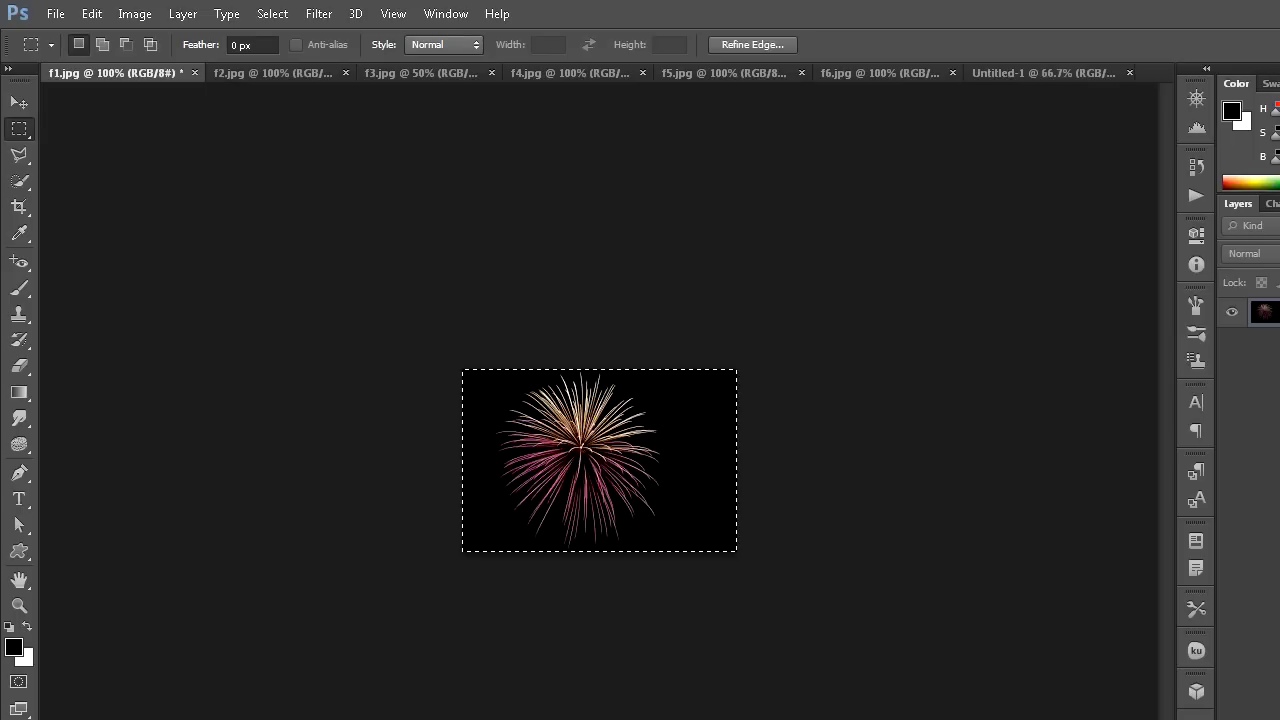
pyautogui.click(272, 13)
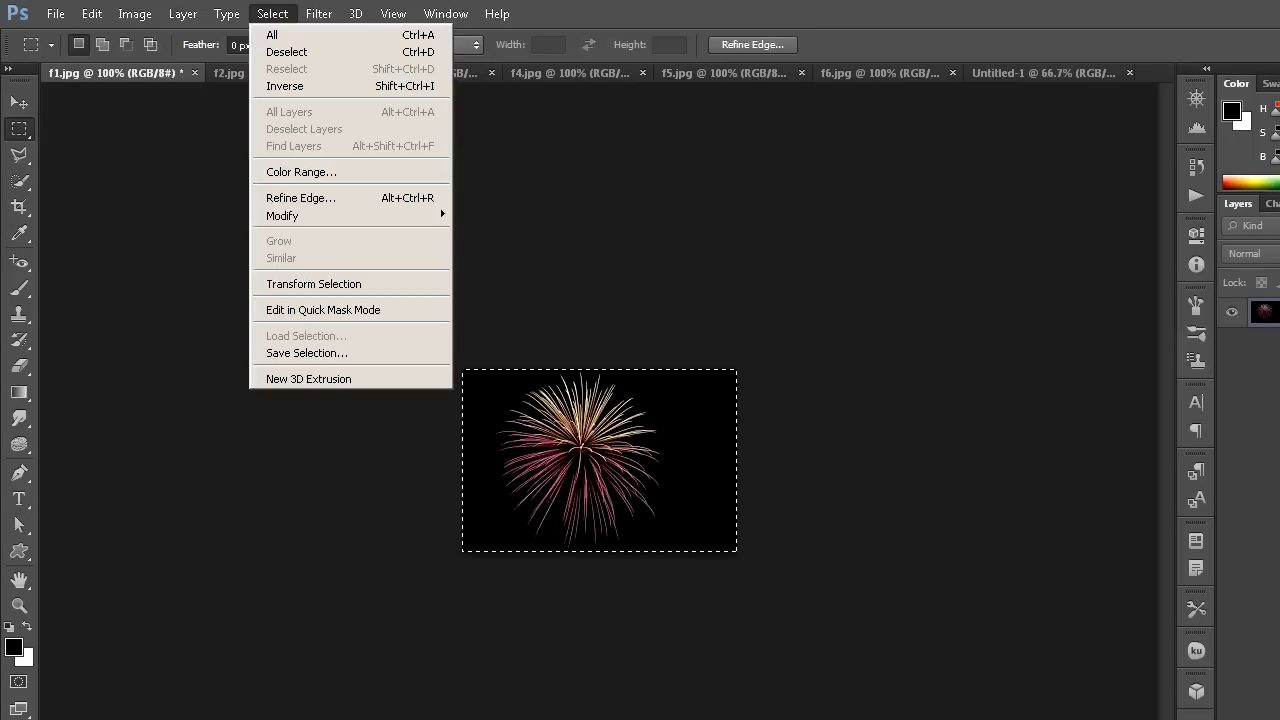
pyautogui.click(272, 34)
pyautogui.click(91, 13)
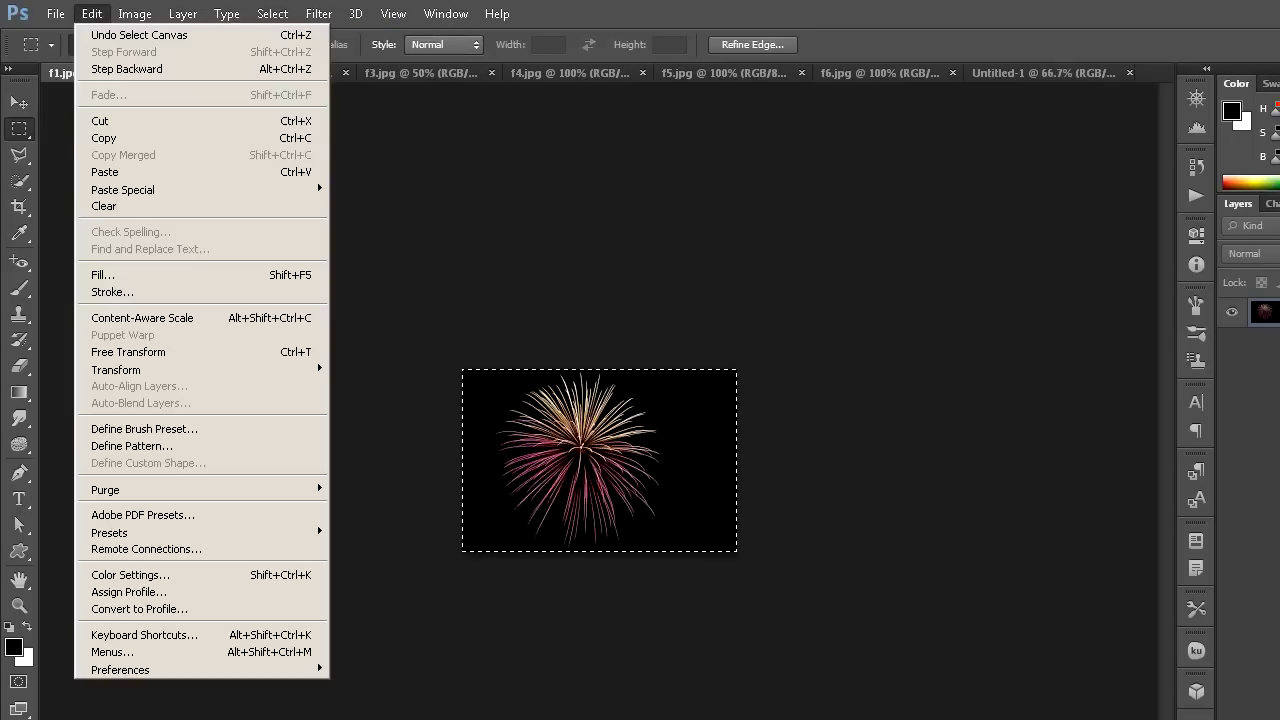
pyautogui.click(104, 137)
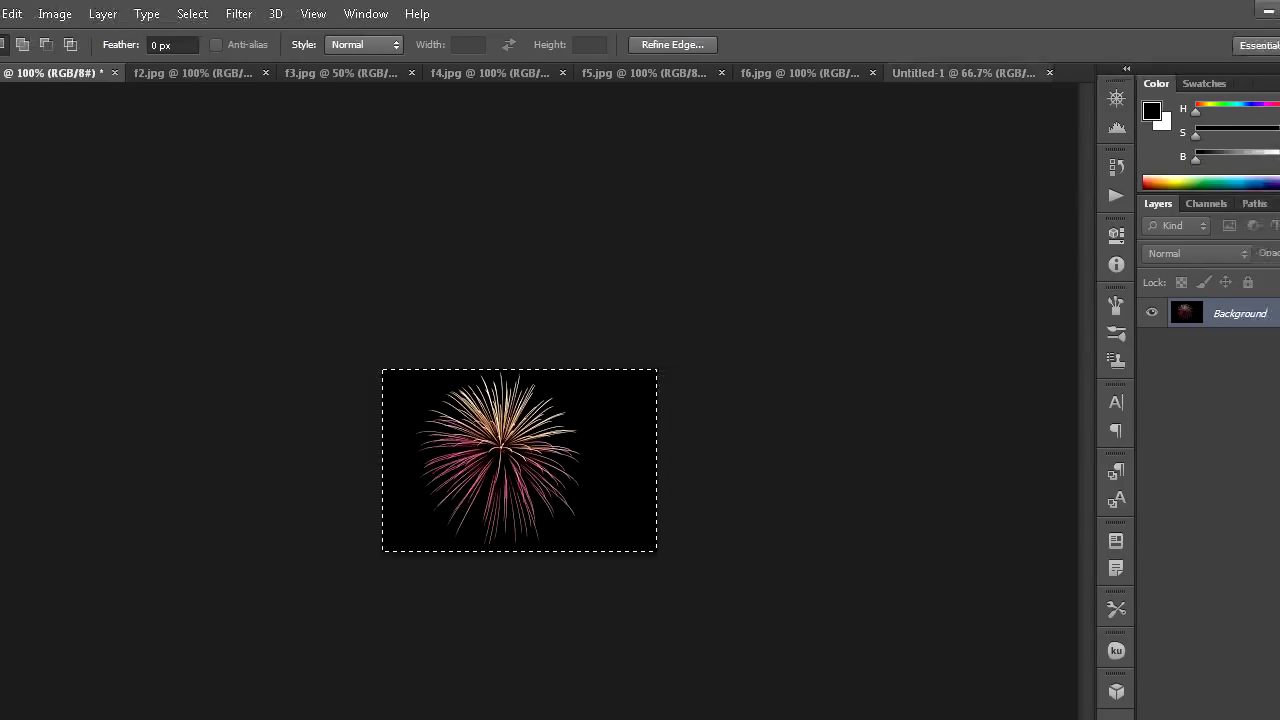
pyautogui.hotkey('ctrl', 'shift', 'Tab')
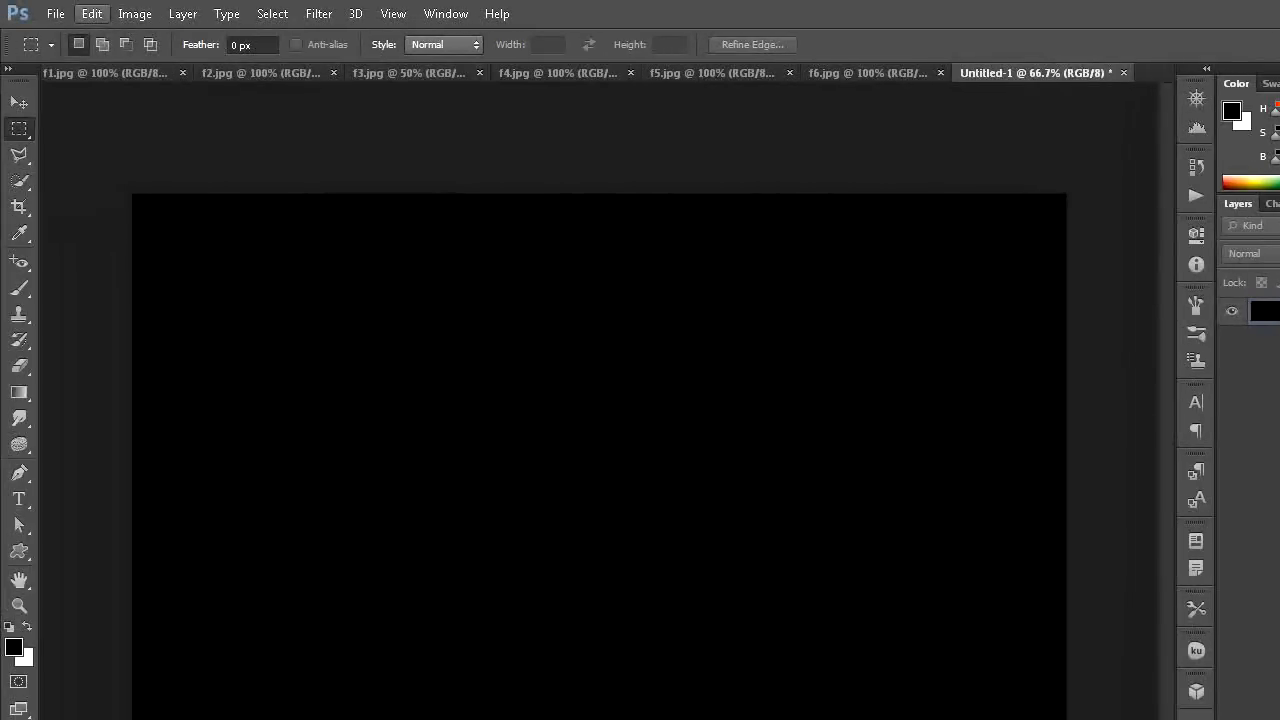
pyautogui.click(91, 13)
pyautogui.click(100, 170)
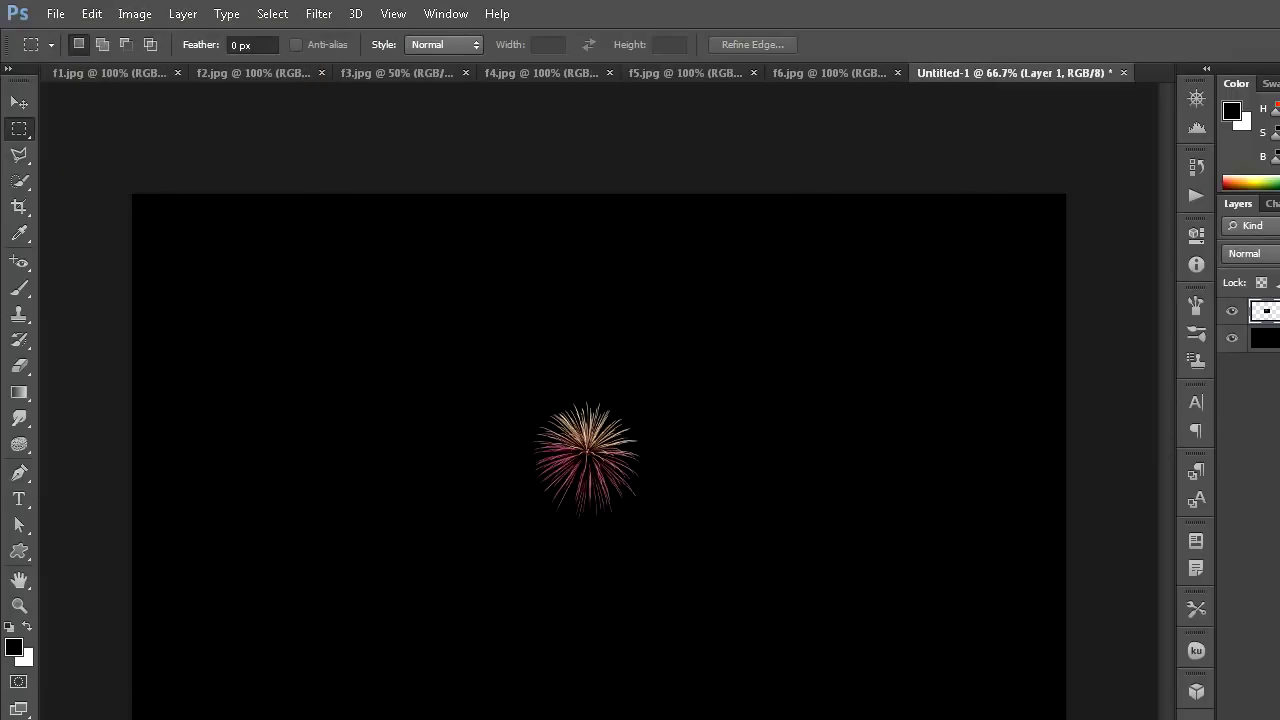
# Move the firework to the upper left, enlarge it to about 125% wide and 140% tall, and apply
pyautogui.press('v')
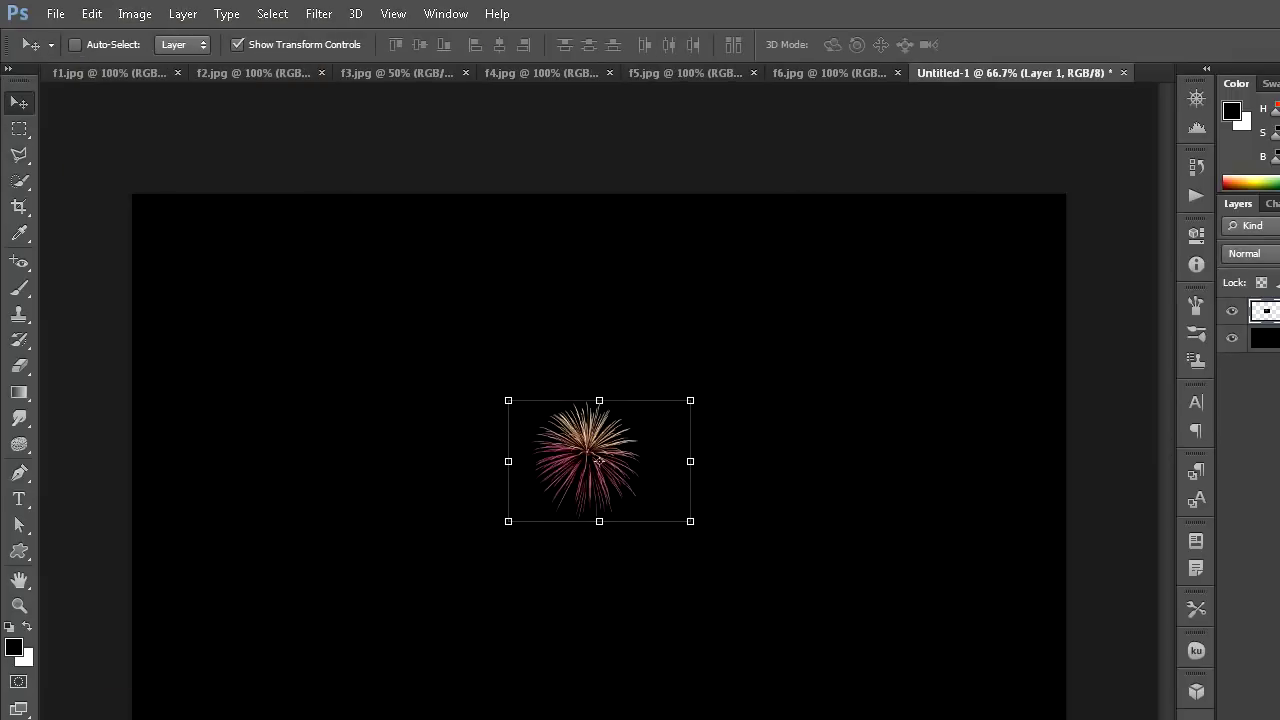
pyautogui.moveTo(599, 460); pyautogui.dragTo(306, 342)
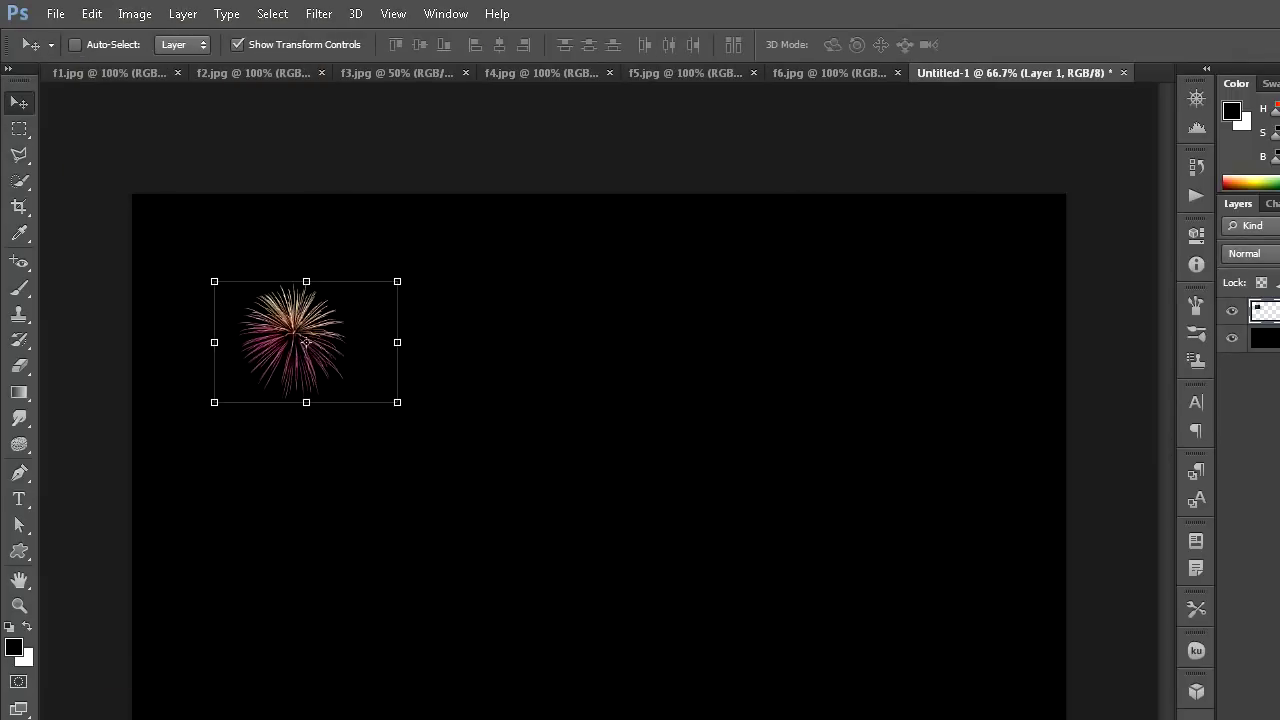
pyautogui.moveTo(397, 342); pyautogui.dragTo(425, 342)
pyautogui.moveTo(320, 281); pyautogui.dragTo(320, 242)
pyautogui.moveTo(320, 402); pyautogui.dragTo(320, 413)
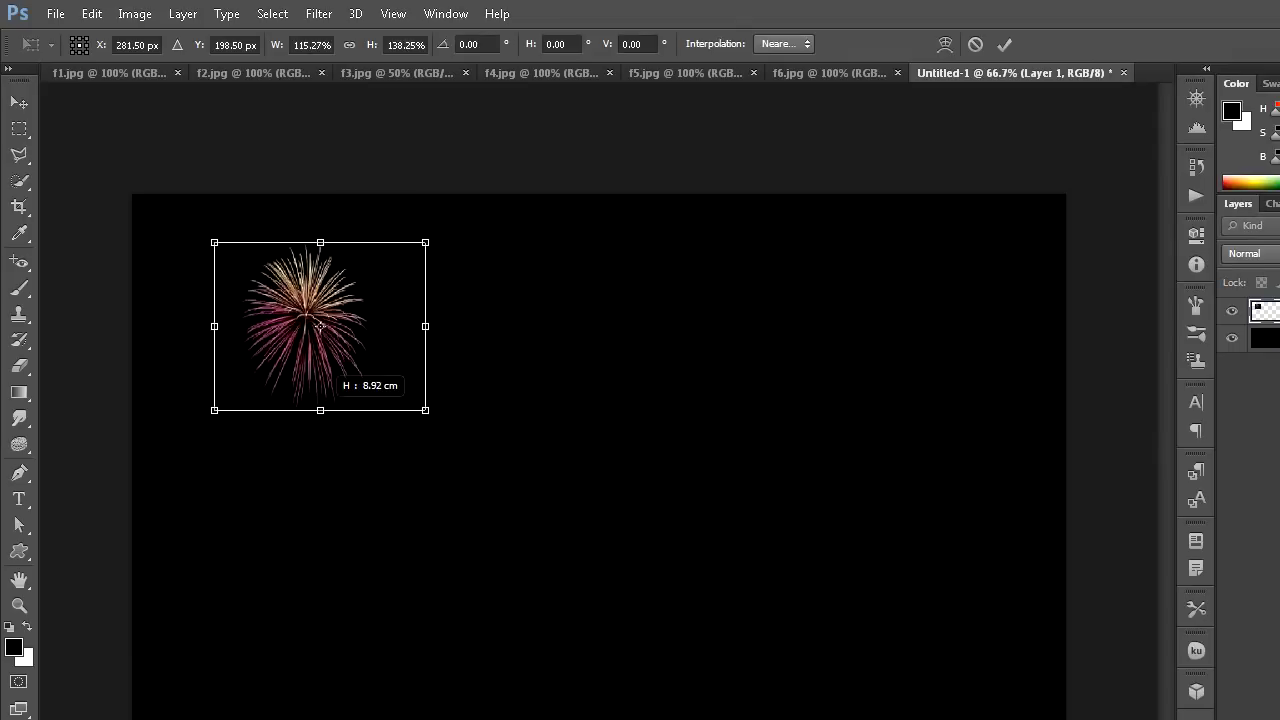
pyautogui.moveTo(214, 328); pyautogui.dragTo(195, 328)
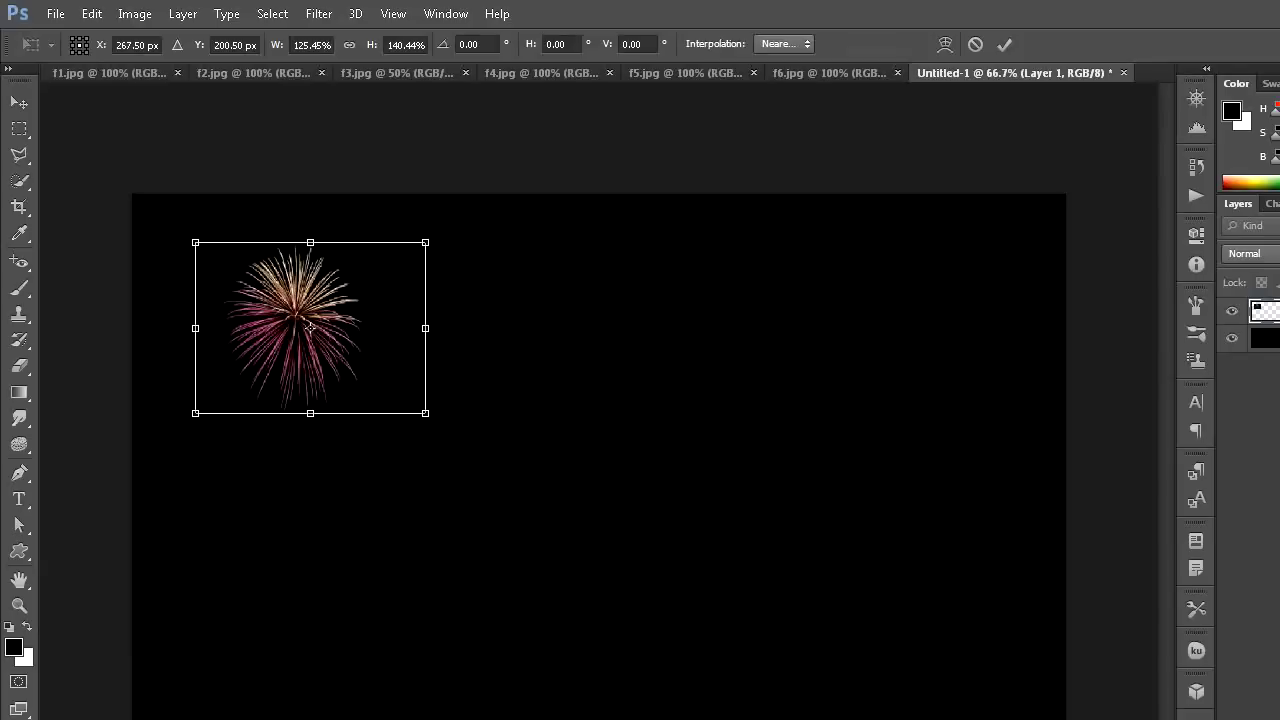
pyautogui.click(18, 128)
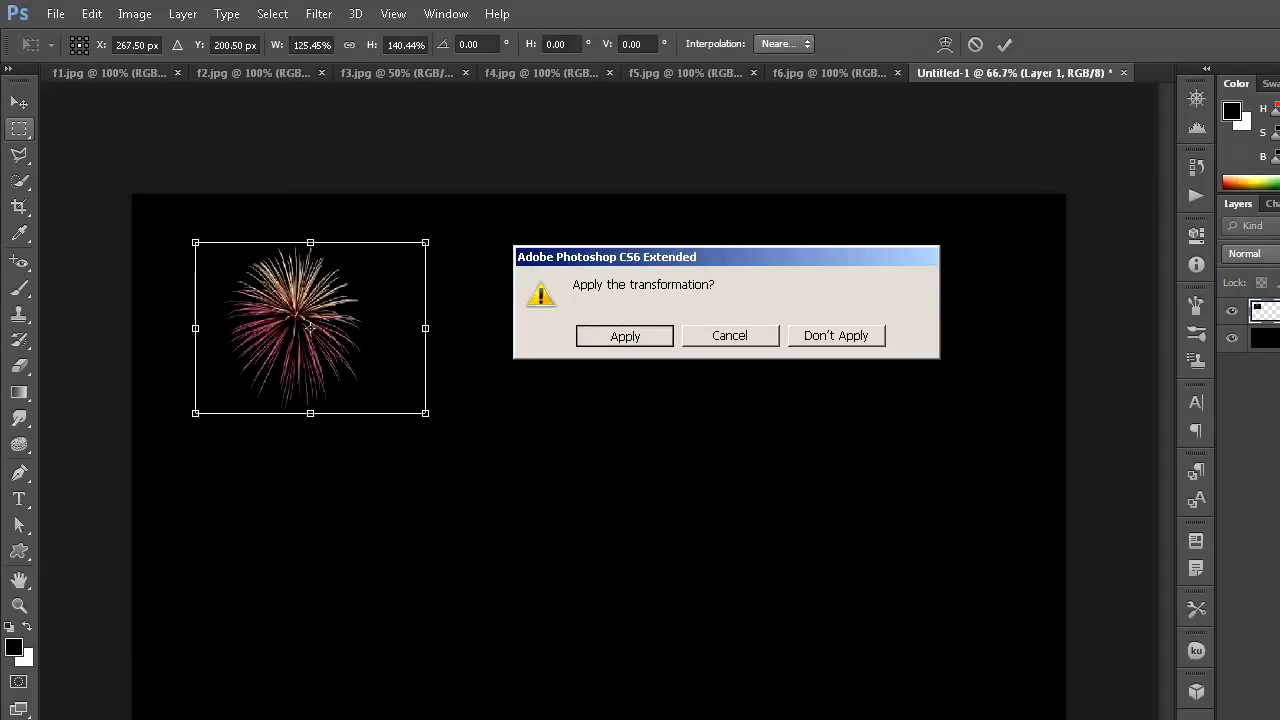
pyautogui.press('Return')
pyautogui.click(269, 73)
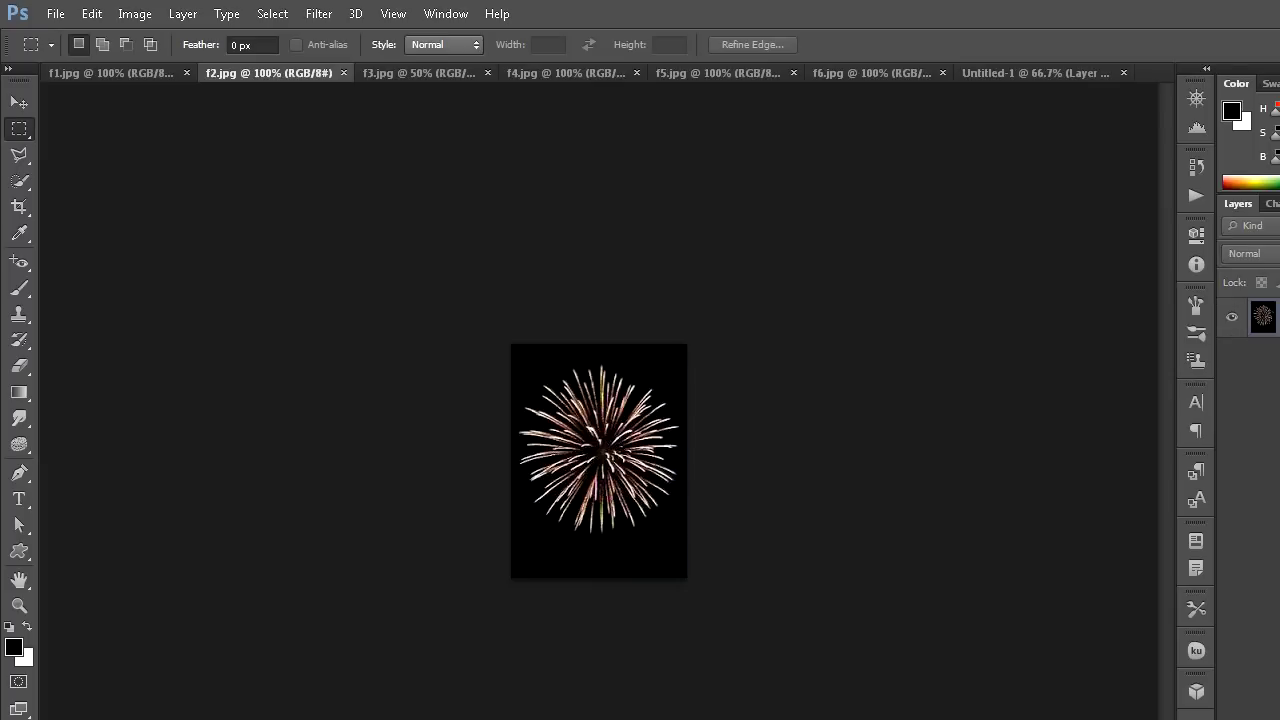
# Copy all of f2.jpg and paste it at the canvas centre as Layer 2
pyautogui.click(272, 13)
pyautogui.click(270, 36)
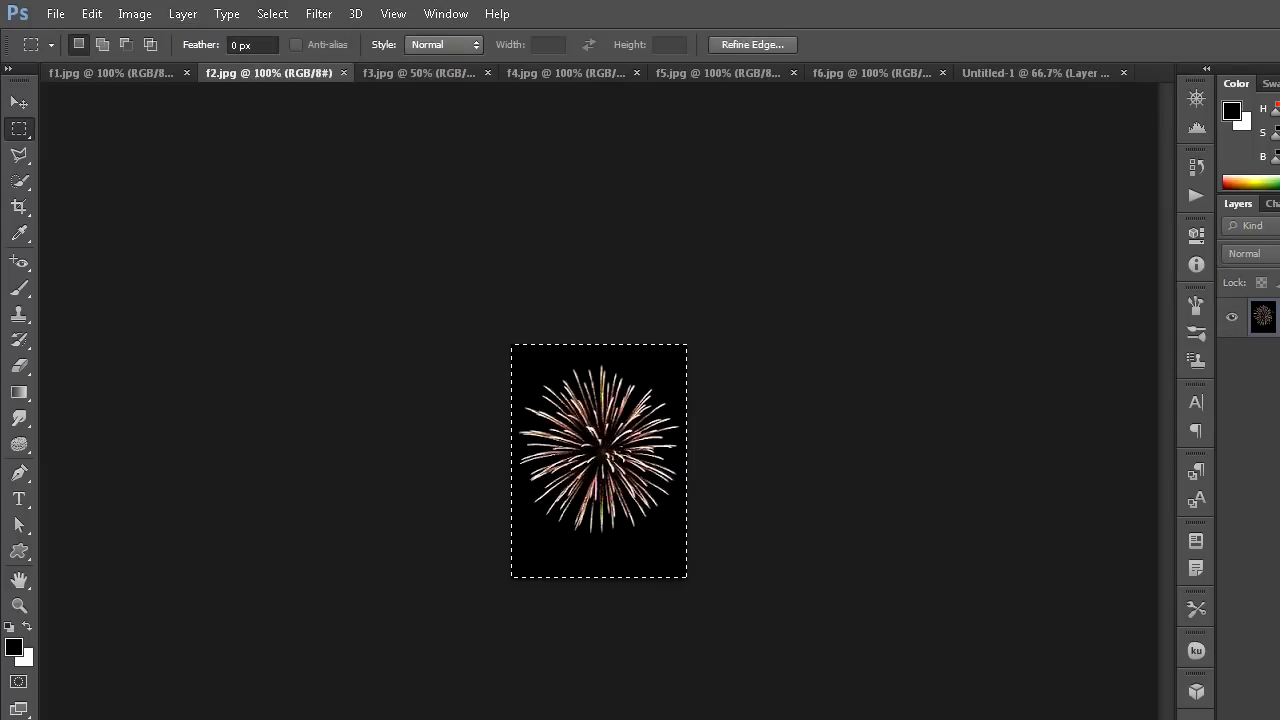
pyautogui.click(91, 13)
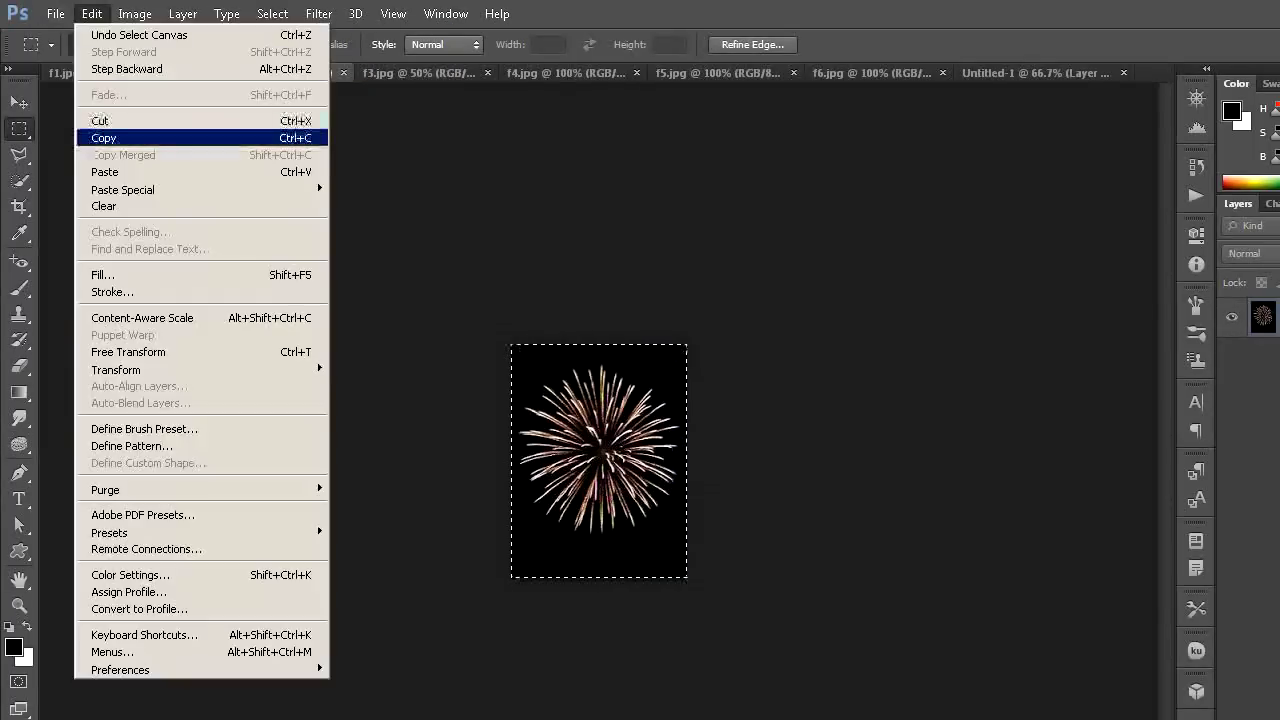
pyautogui.click(110, 138)
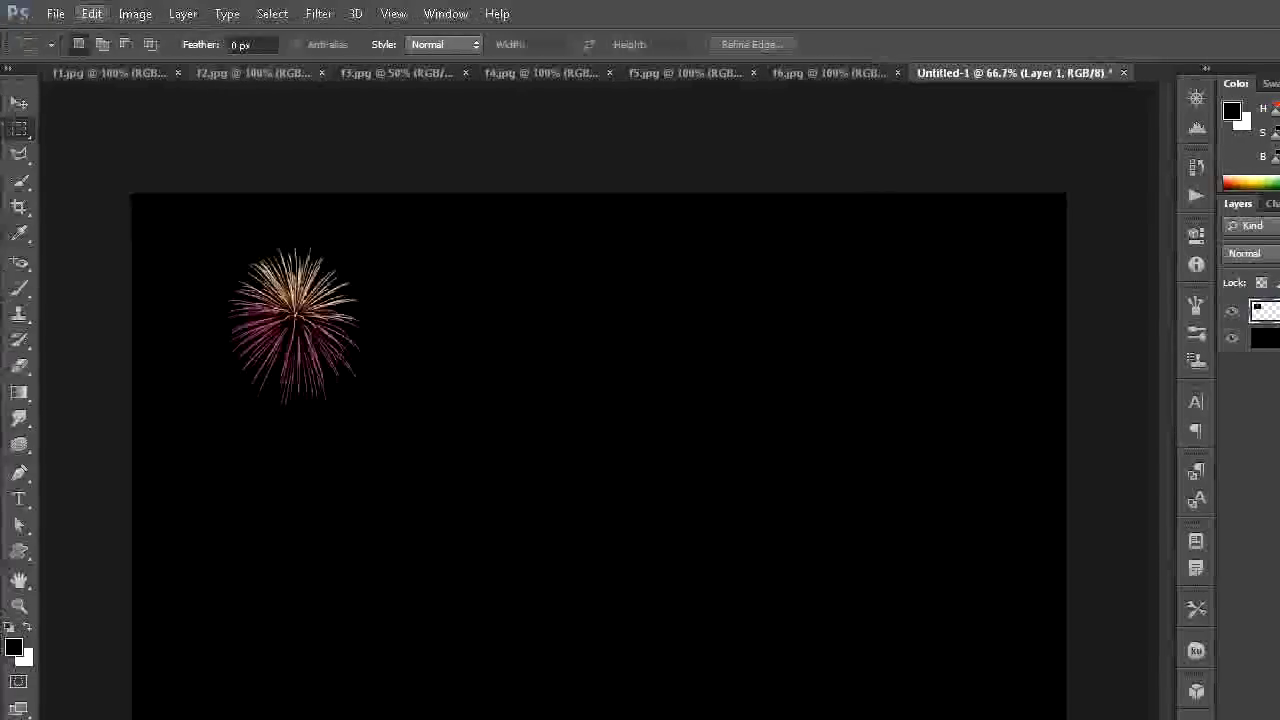
pyautogui.click(91, 13)
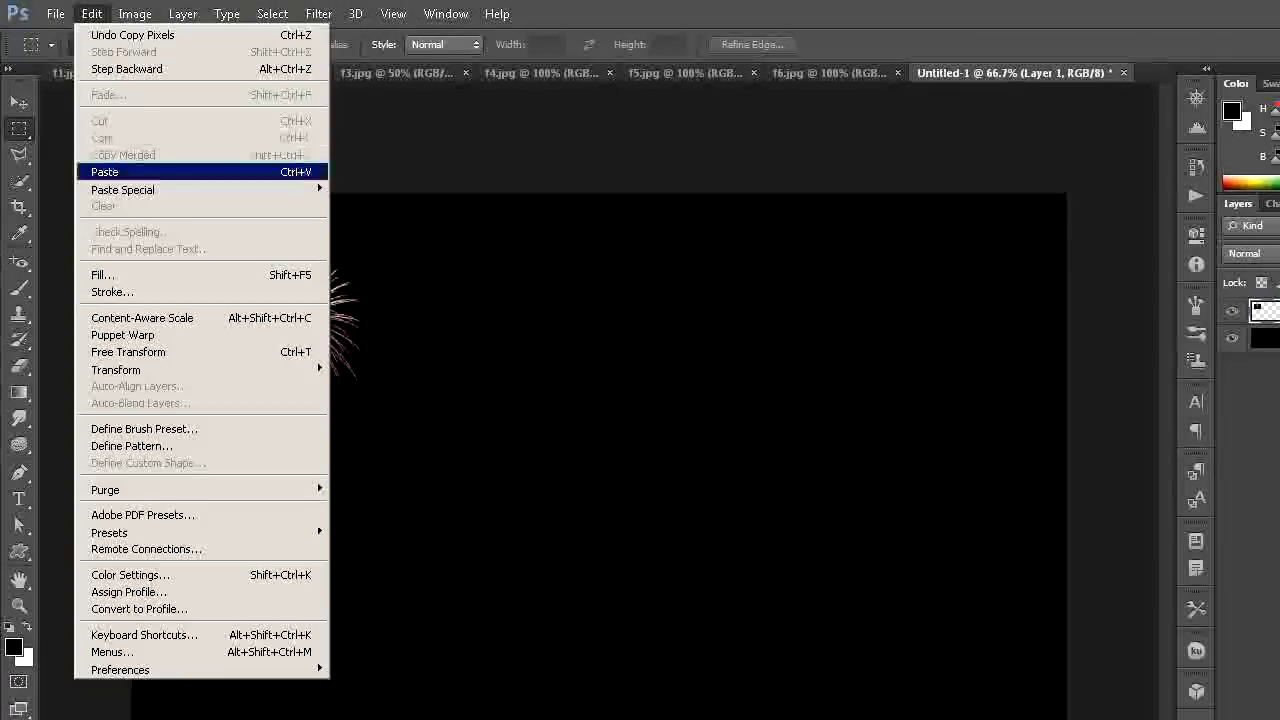
pyautogui.click(110, 171)
pyautogui.click(398, 72)
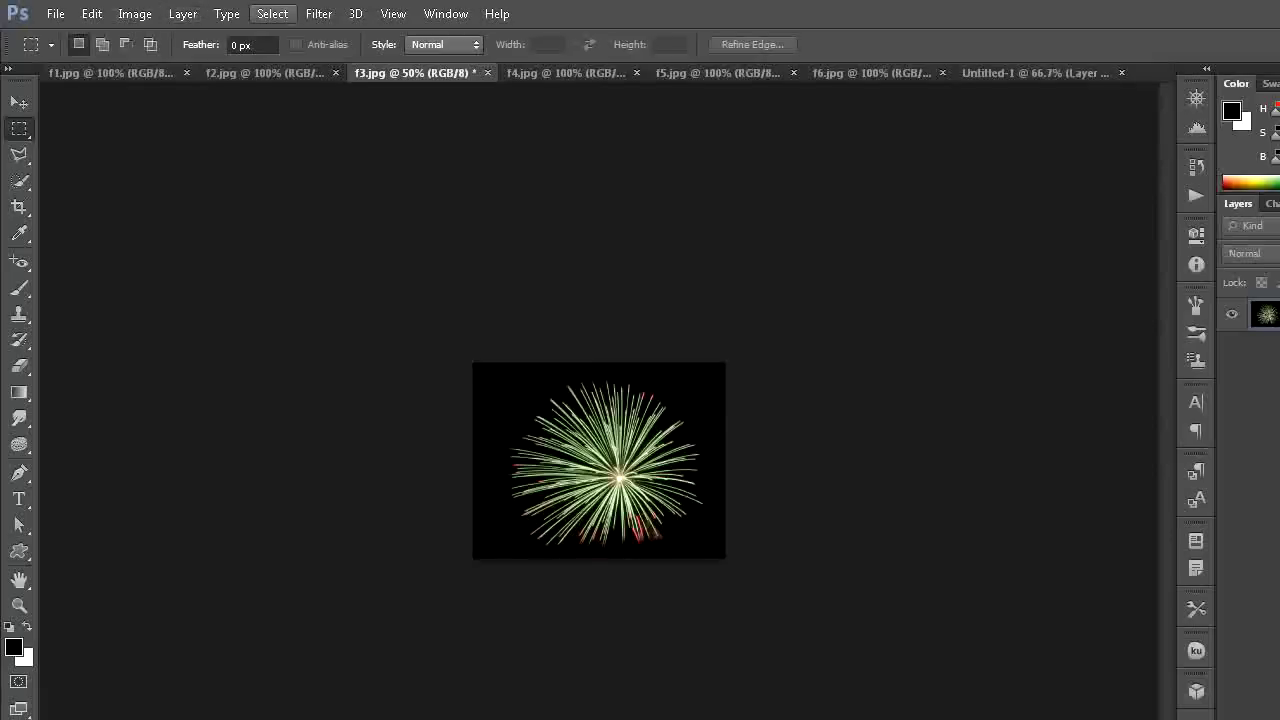
# Copy all of f3.jpg, paste it as Layer 3 and move the green firework to the upper right
pyautogui.click(272, 13)
pyautogui.click(265, 34)
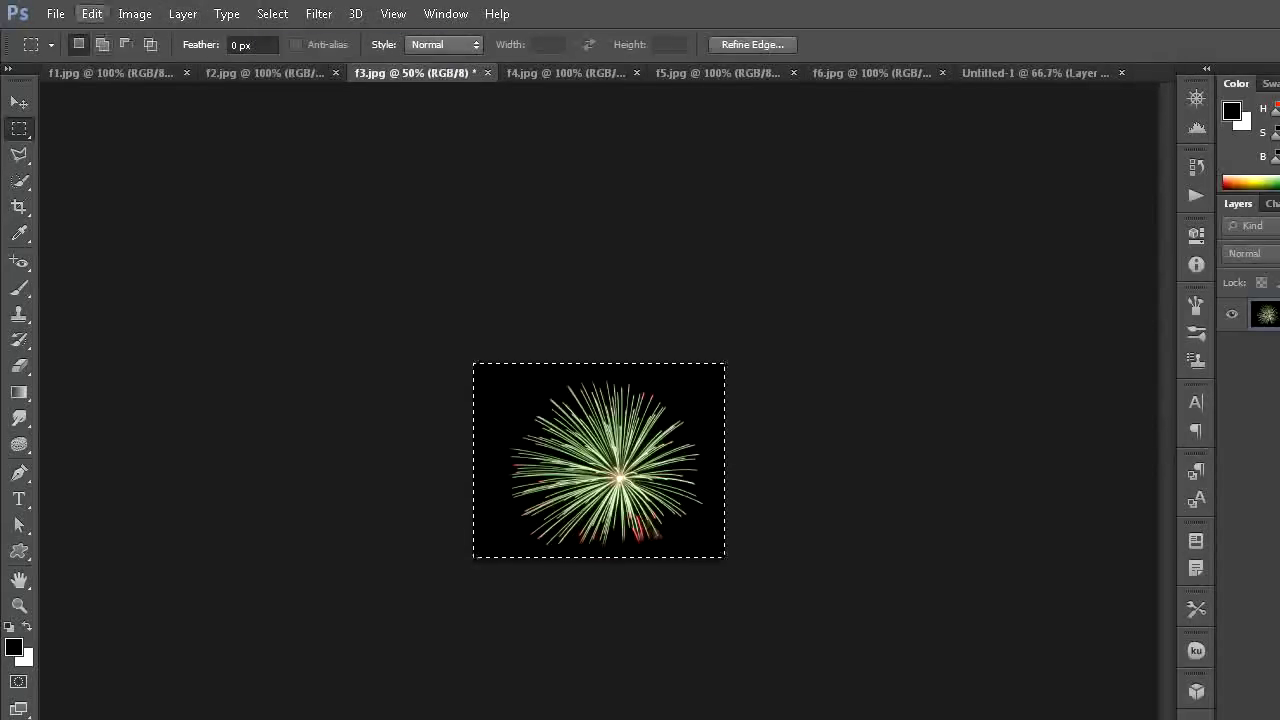
pyautogui.click(91, 13)
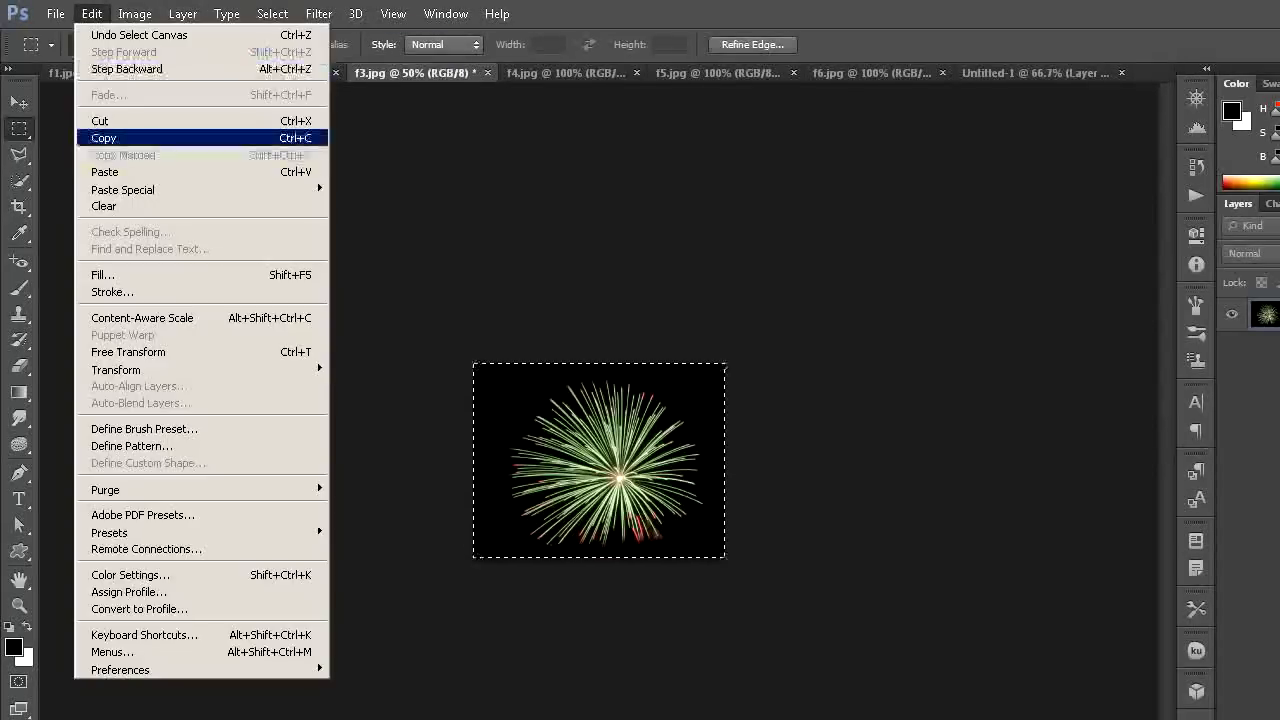
pyautogui.click(103, 138)
pyautogui.click(995, 72)
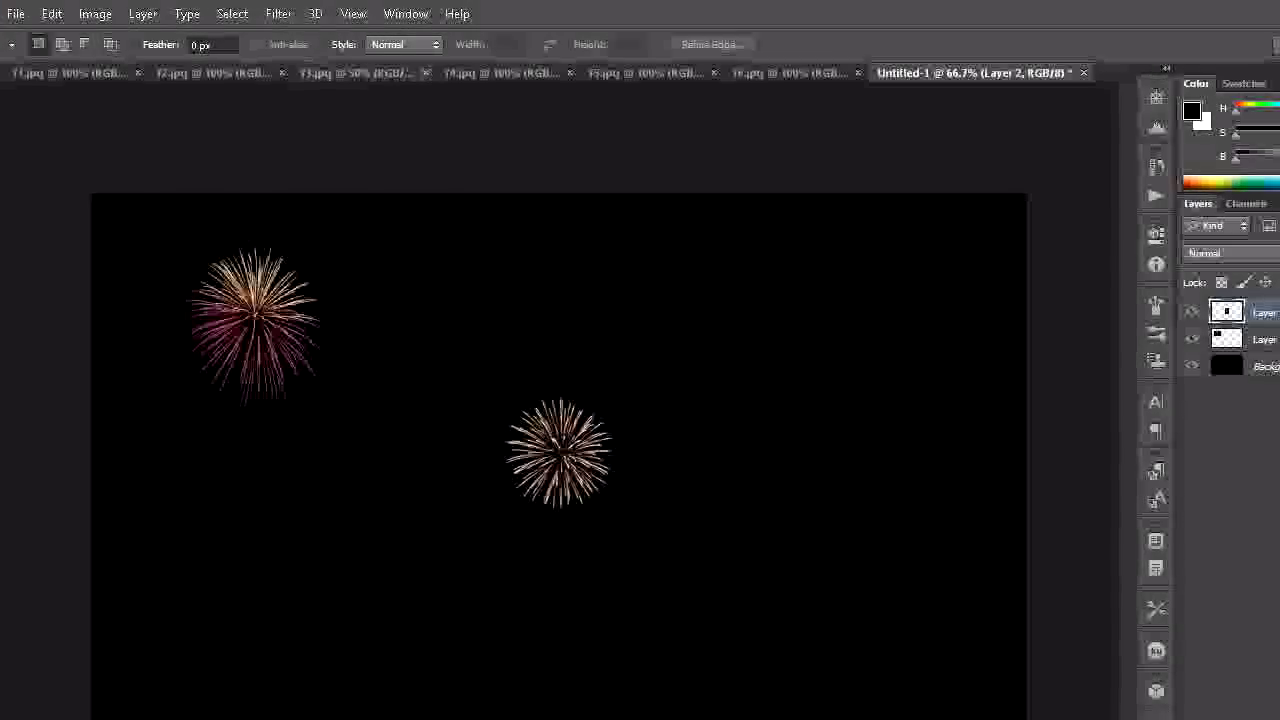
pyautogui.click(91, 13)
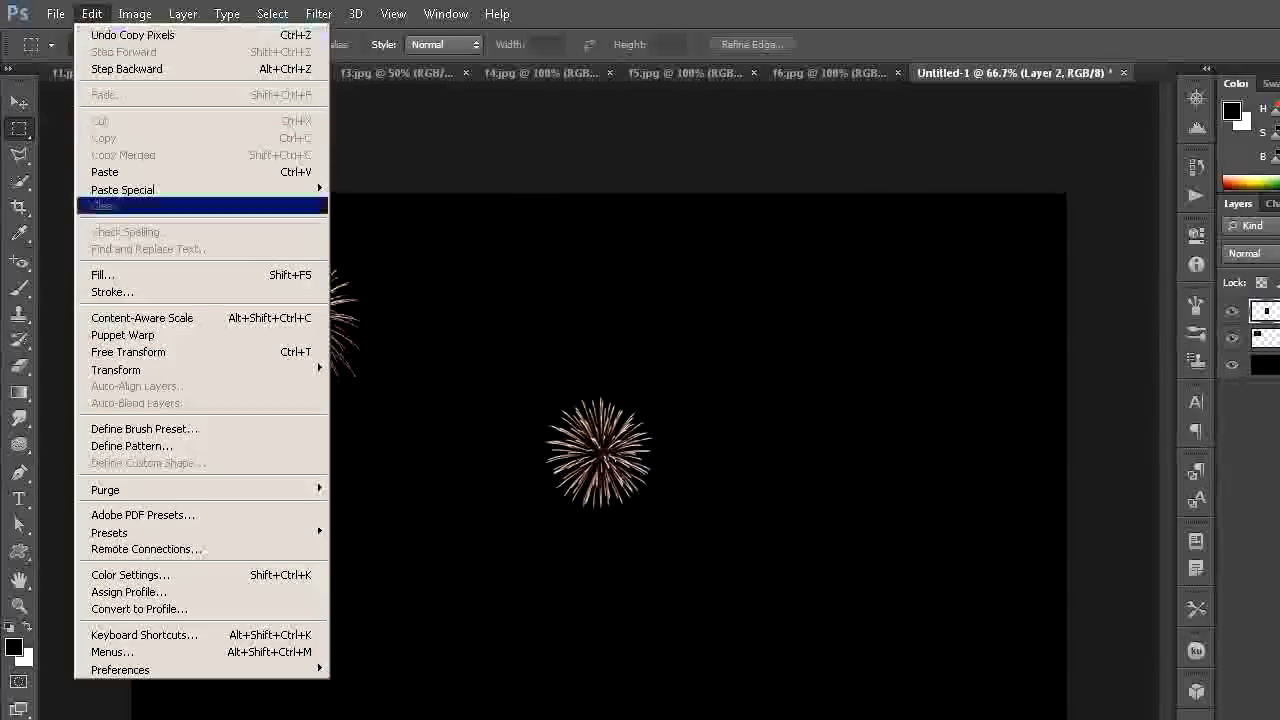
pyautogui.click(105, 172)
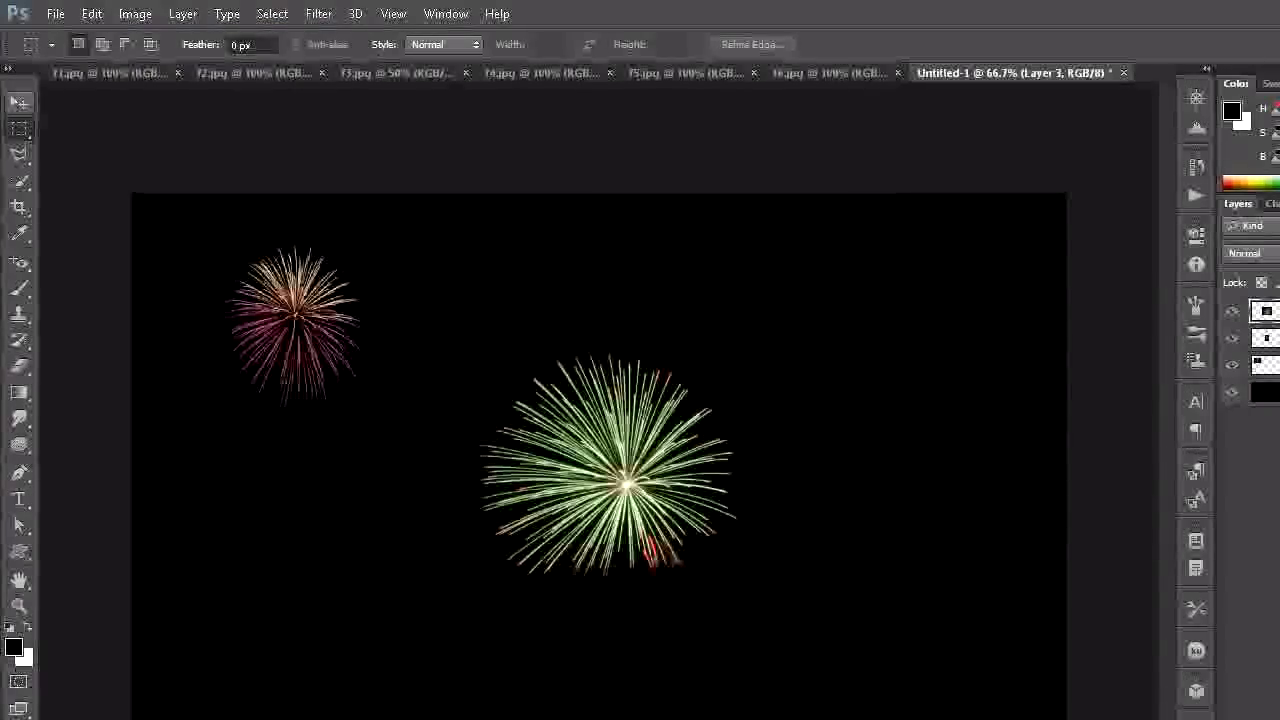
pyautogui.press('v')
pyautogui.moveTo(578, 417)
pyautogui.mouseDown()
pyautogui.moveTo(822, 280)
pyautogui.moveTo(846, 285)
pyautogui.mouseUp()
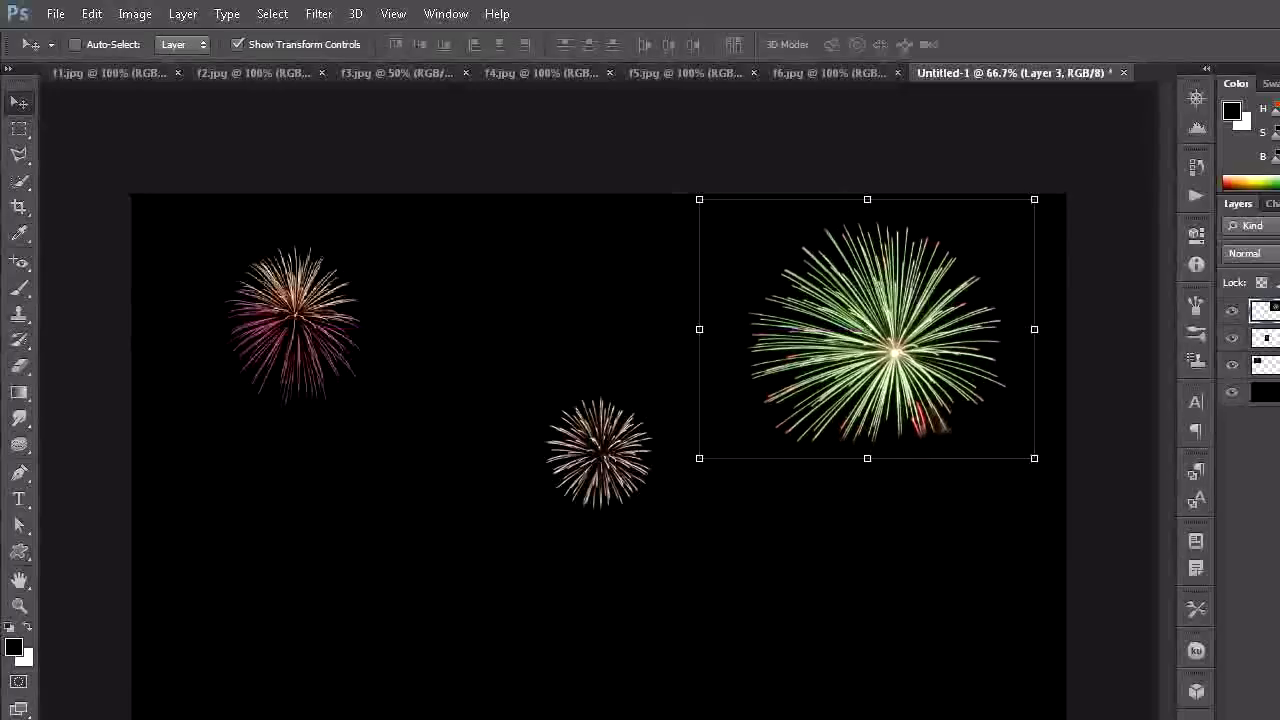
pyautogui.press('m')
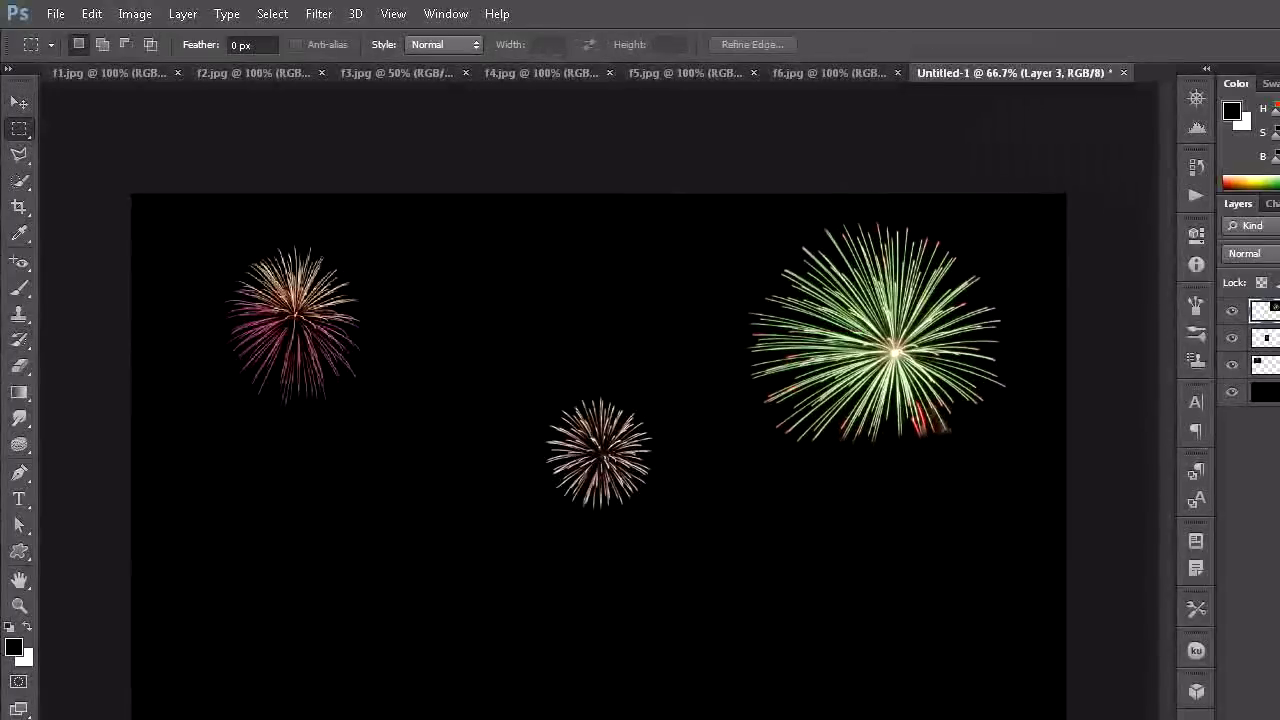
pyautogui.click(555, 72)
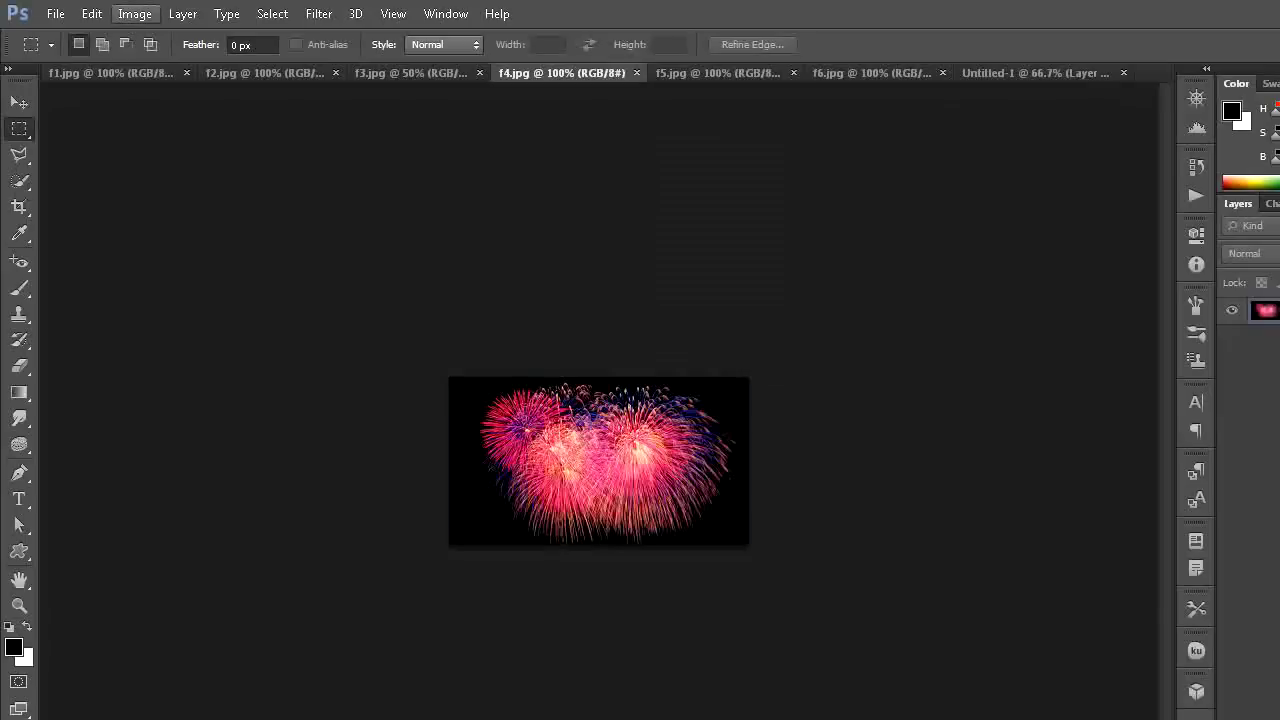
# Copy all of f4.jpg and paste it into Untitled-1 as Layer 4
pyautogui.click(272, 13)
pyautogui.click(275, 34)
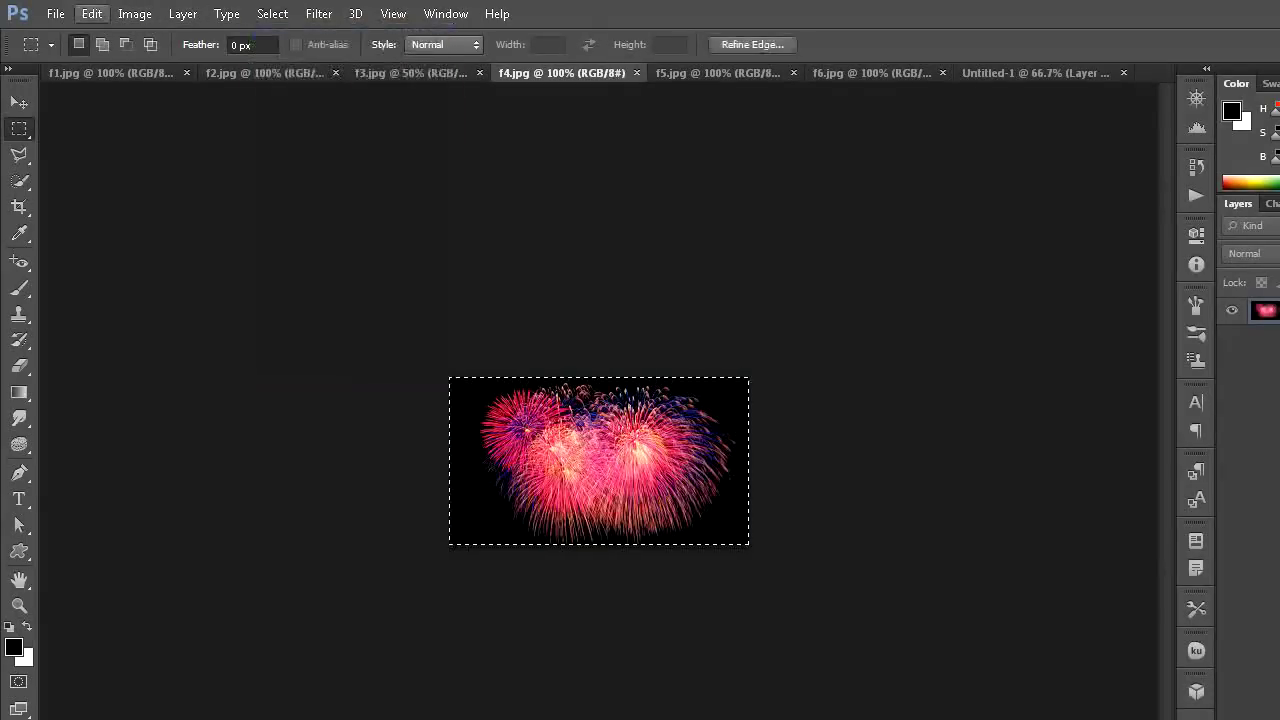
pyautogui.click(91, 14)
pyautogui.click(112, 131)
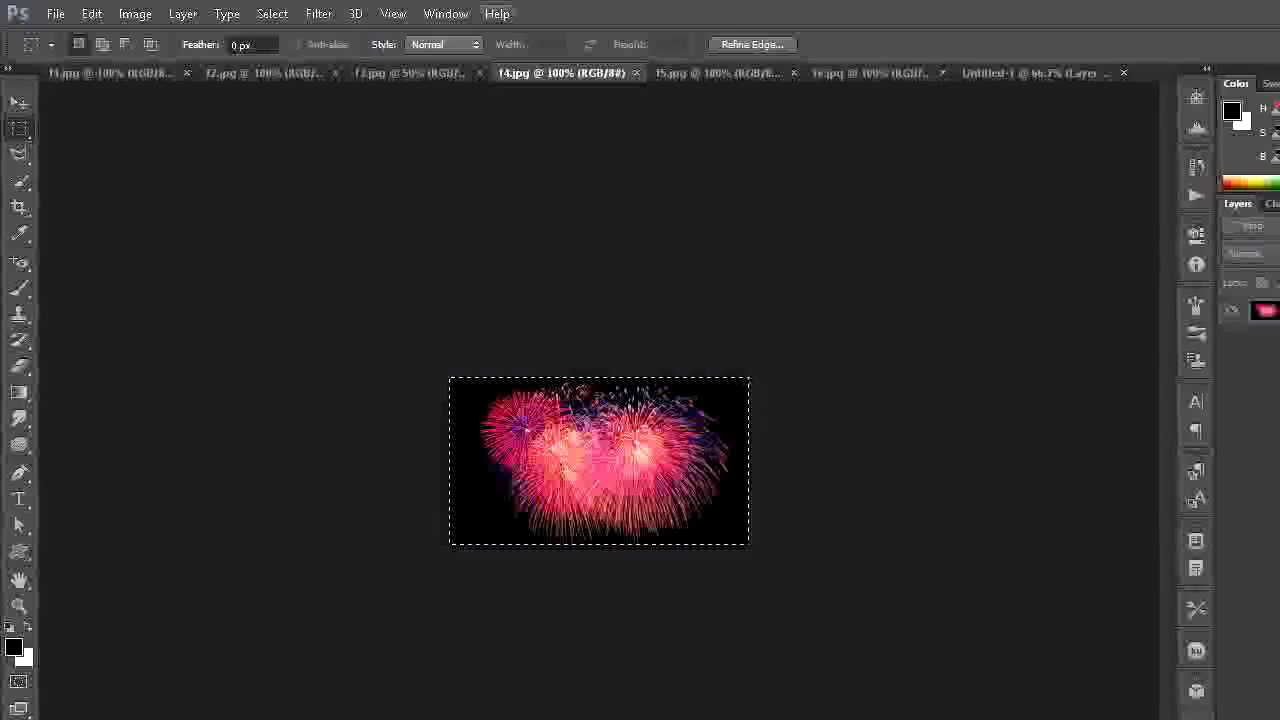
pyautogui.click(1030, 72)
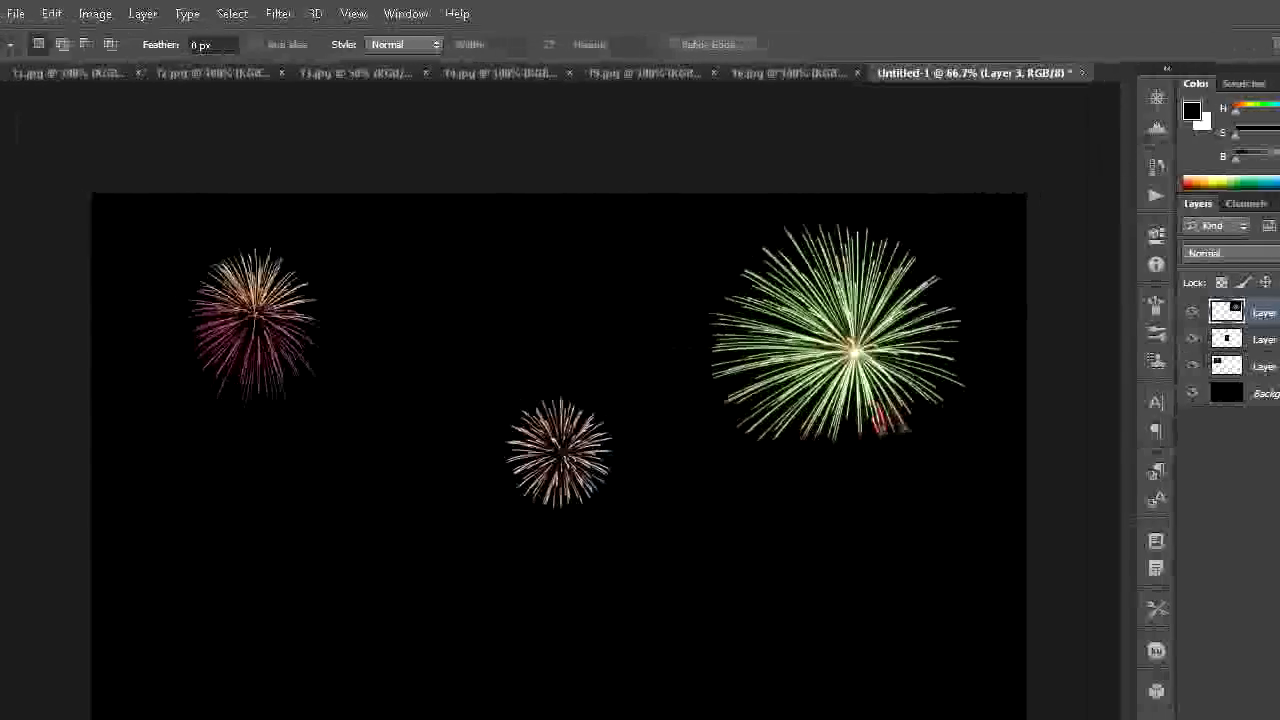
pyautogui.click(91, 13)
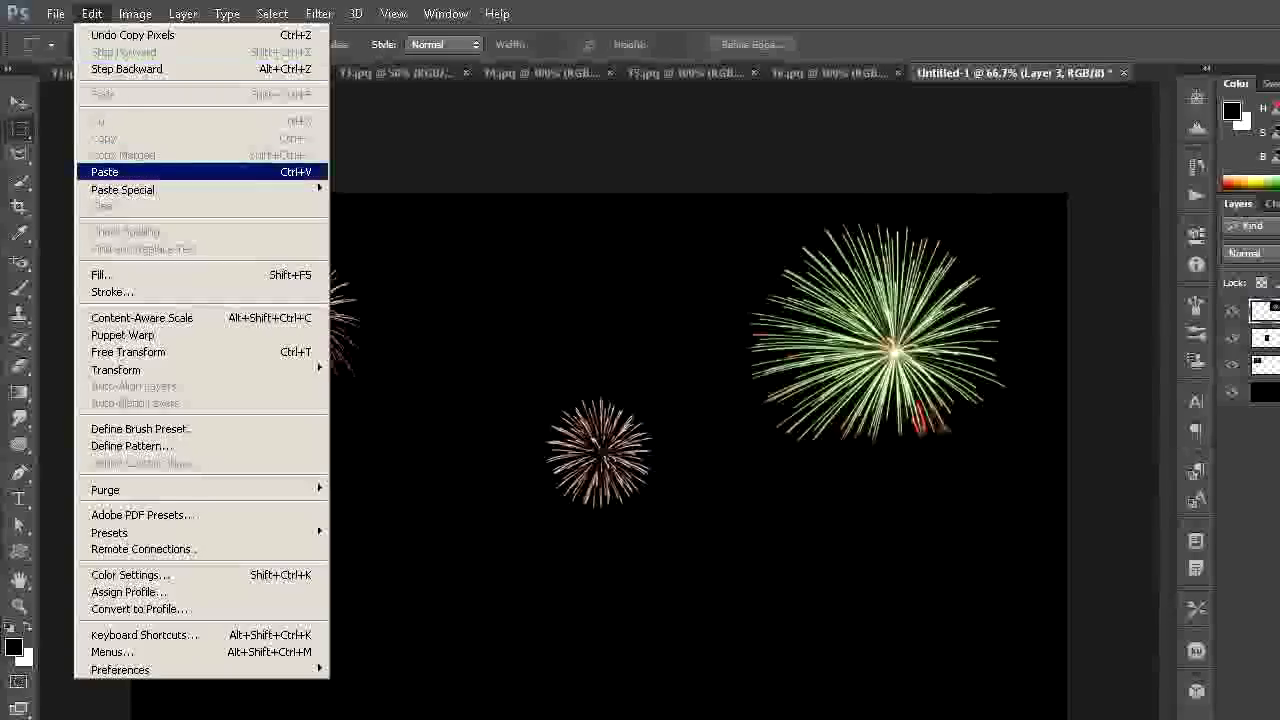
pyautogui.click(105, 172)
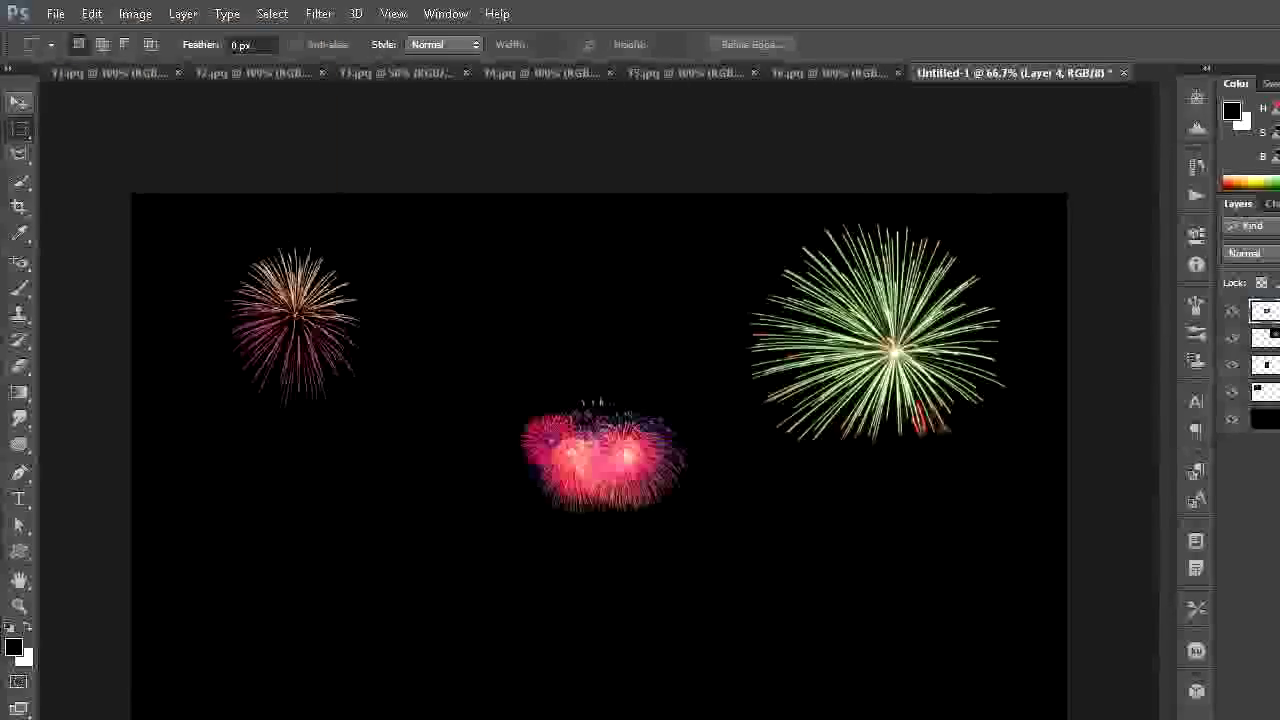
# Move the pink firework to the lower left, enlarge it, and apply the transformation
pyautogui.press('v')
pyautogui.moveTo(600, 455); pyautogui.dragTo(388, 583)
pyautogui.hotkey('ctrl', 't')
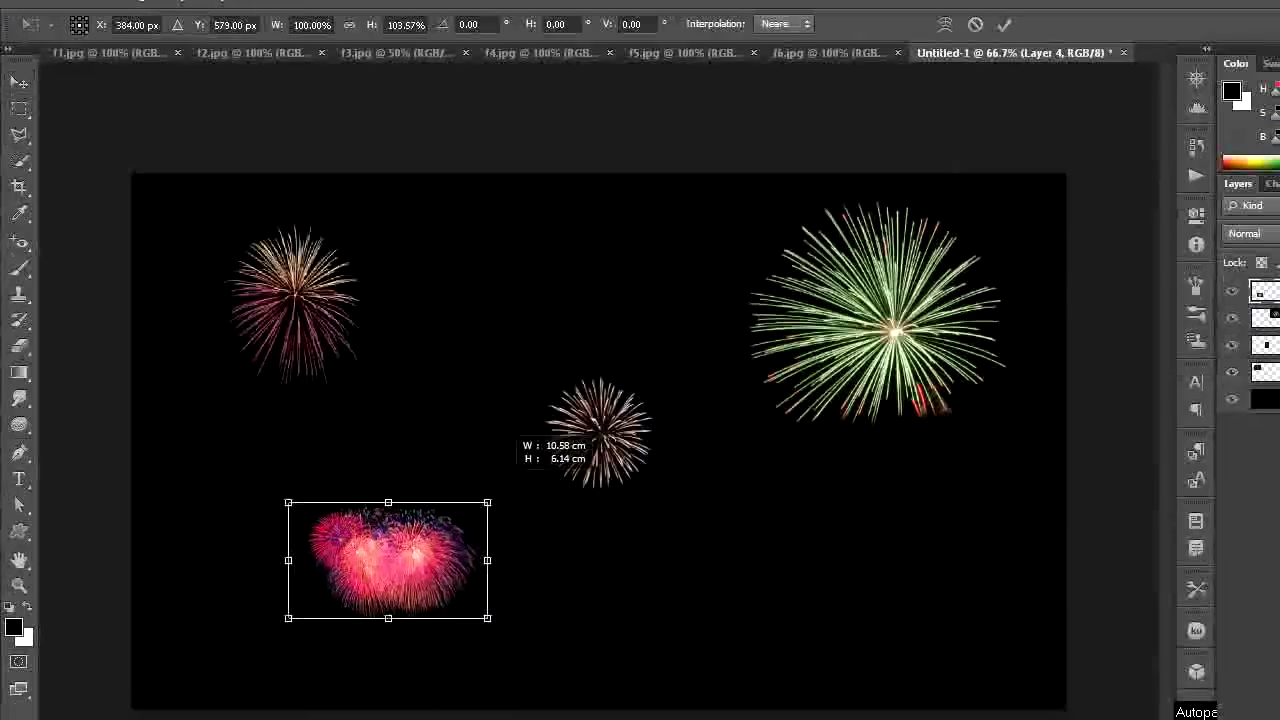
pyautogui.moveTo(487, 506); pyautogui.dragTo(525, 406)
pyautogui.moveTo(288, 492); pyautogui.dragTo(232, 492)
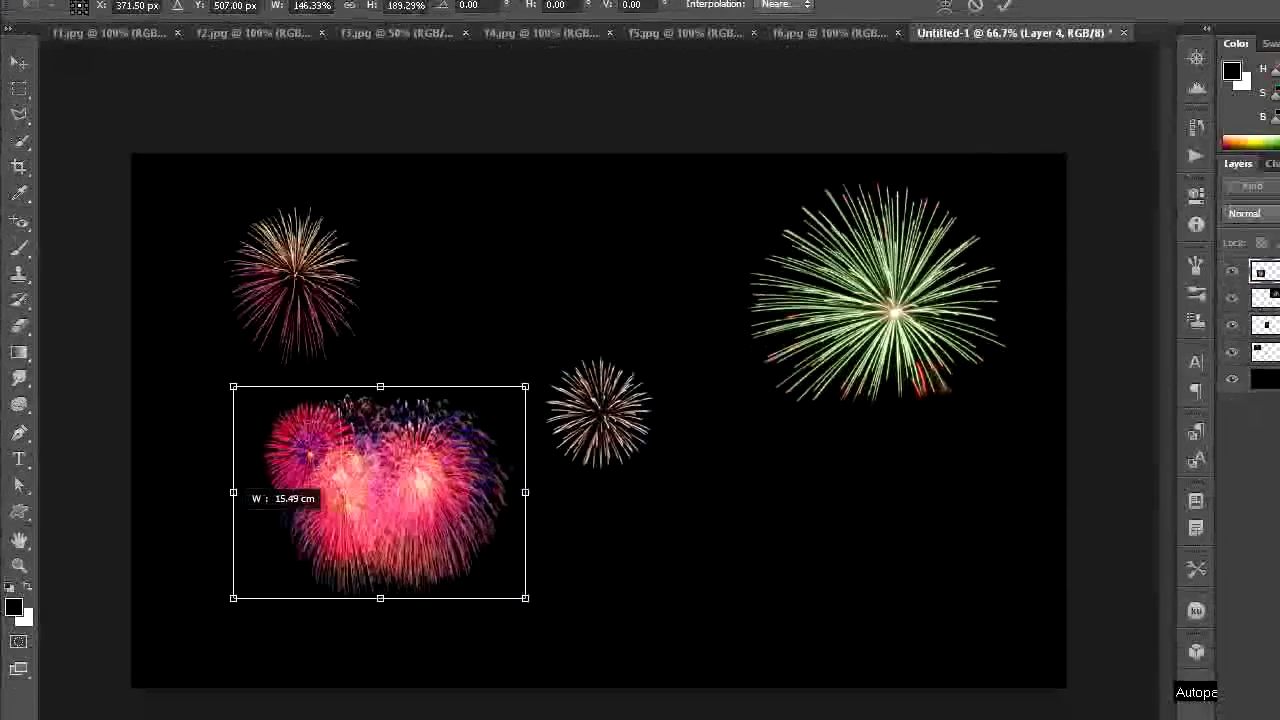
pyautogui.moveTo(390, 450); pyautogui.dragTo(364, 482)
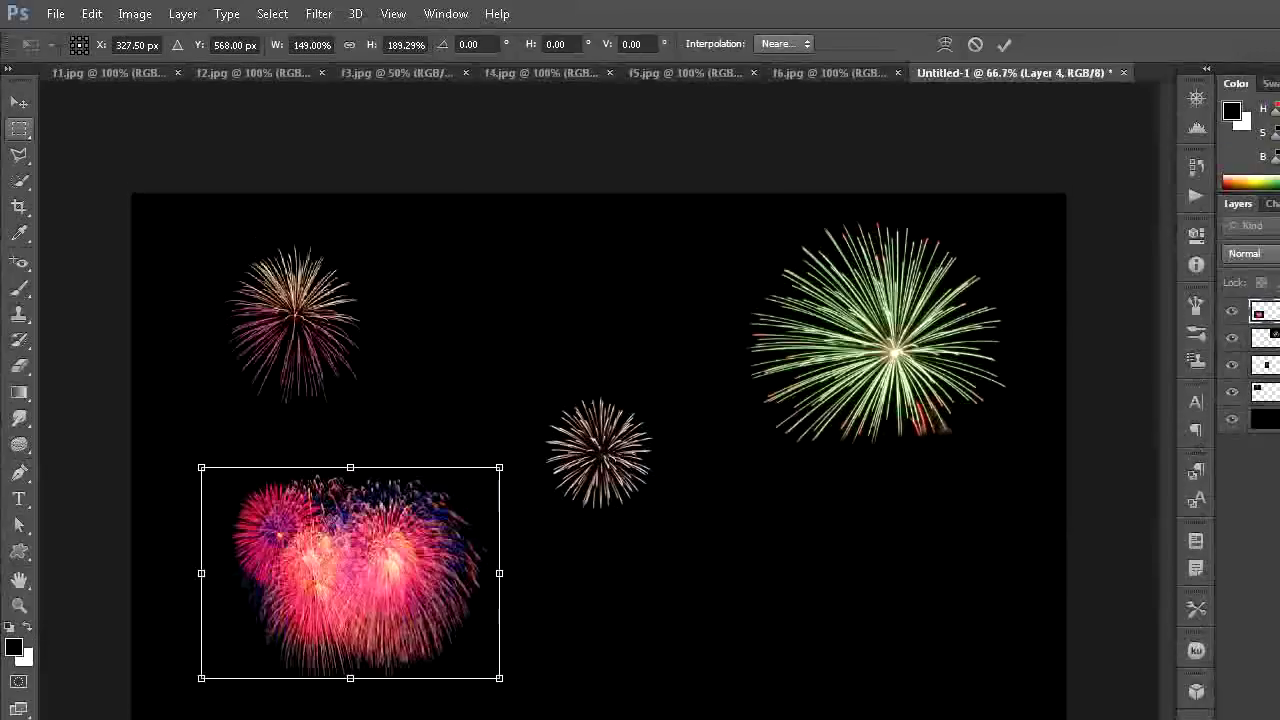
pyautogui.press('v')
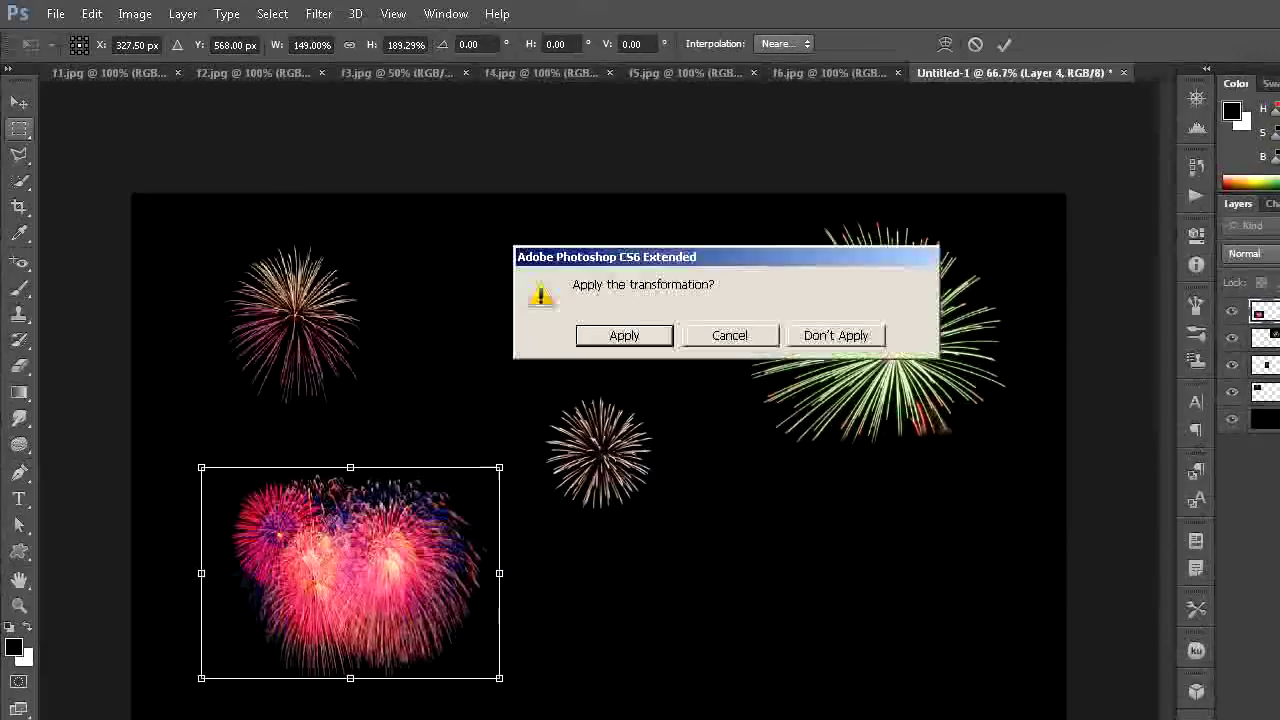
pyautogui.press('Return')
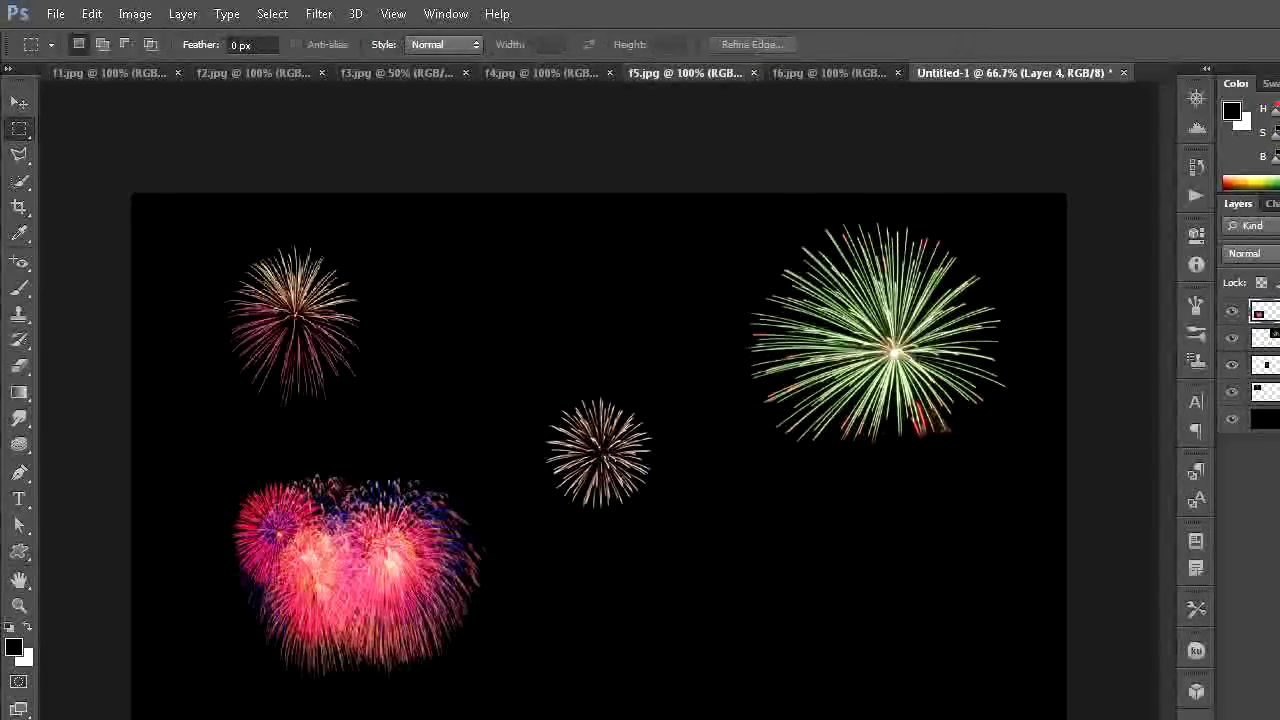
# Copy all of f5.jpg and paste the red fireworks into Untitled-1 as Layer 5
pyautogui.click(560, 72)
pyautogui.hotkey('ctrl', 'Tab')
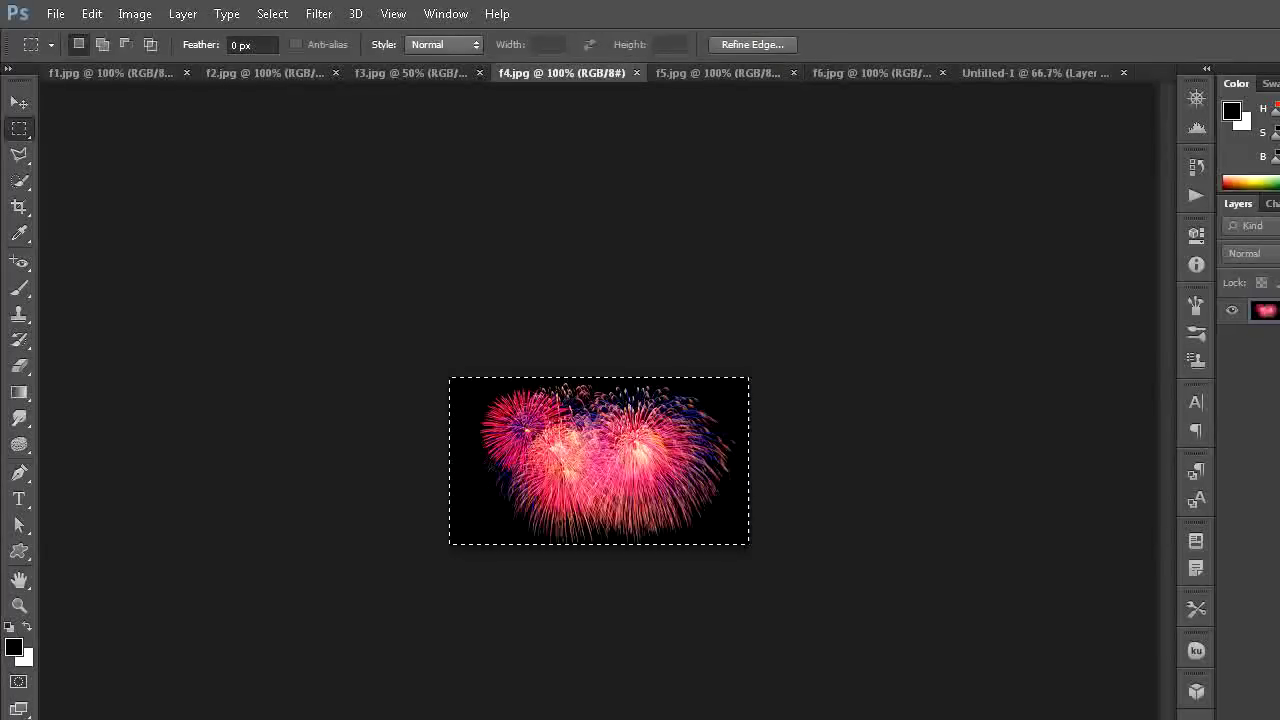
pyautogui.hotkey('ctrl', 'v')
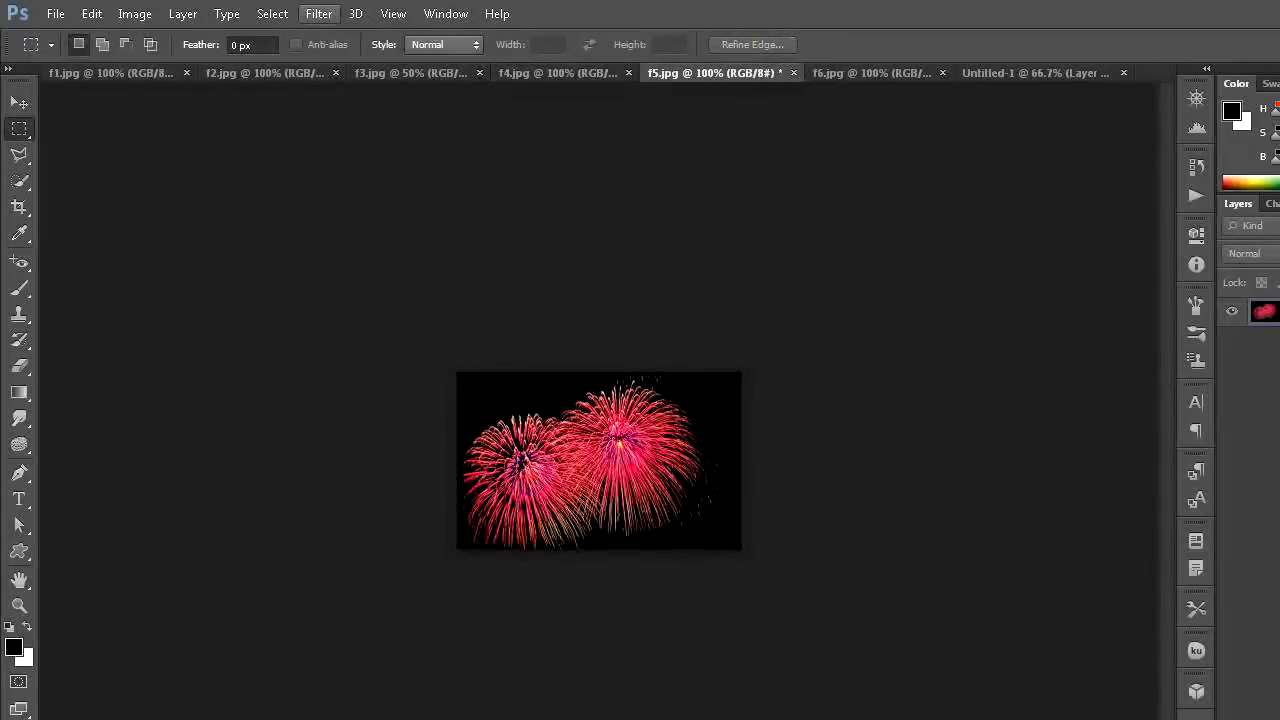
pyautogui.click(272, 13)
pyautogui.click(271, 34)
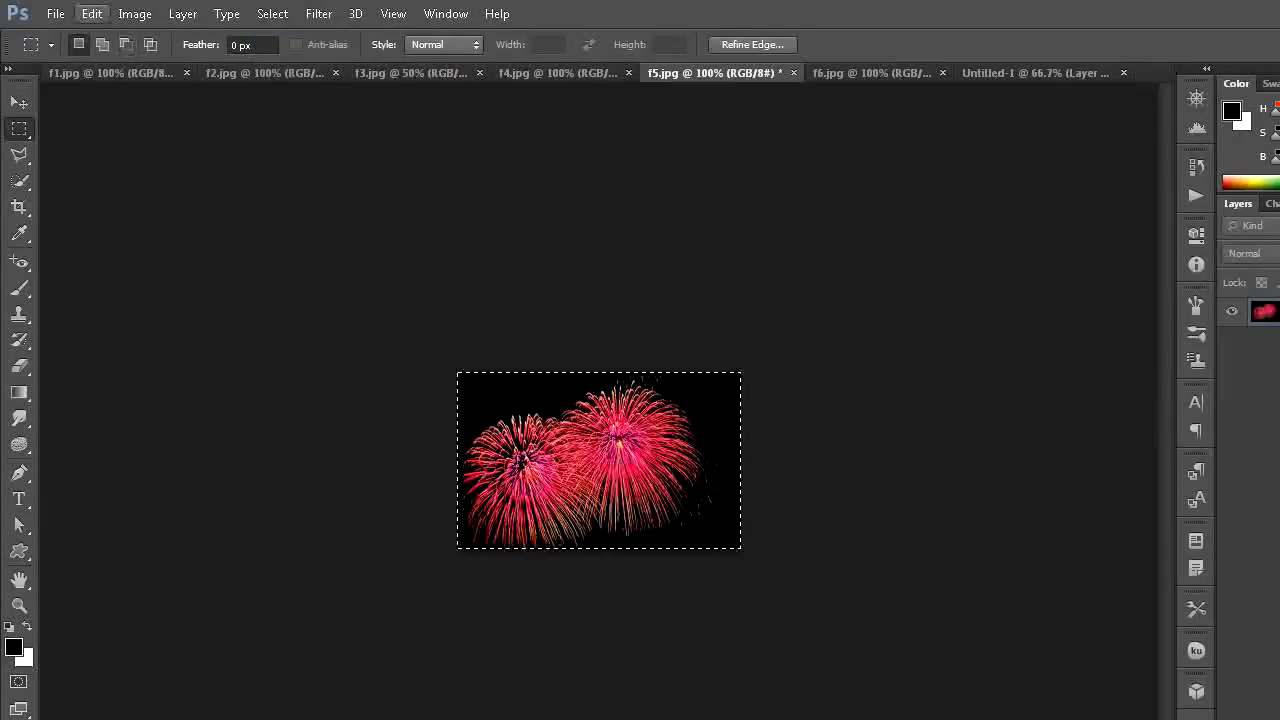
pyautogui.click(91, 13)
pyautogui.click(110, 134)
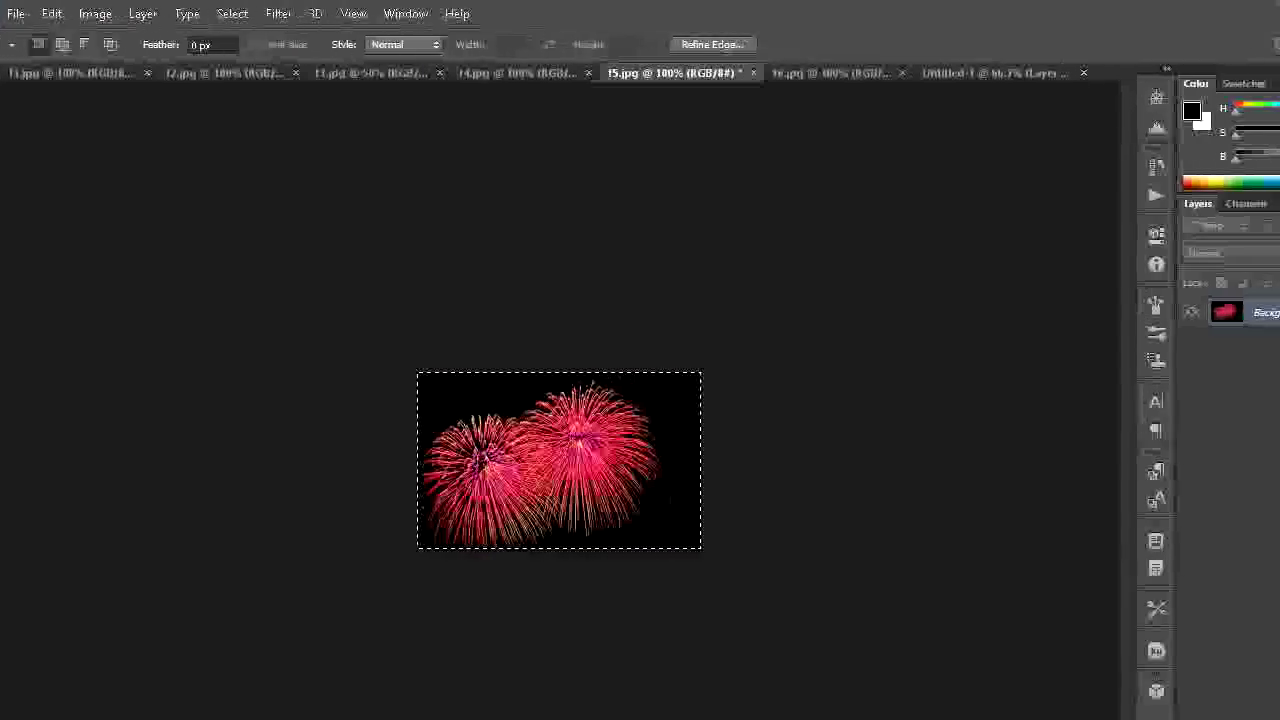
pyautogui.click(990, 72)
pyautogui.hotkey('ctrl', 'v')
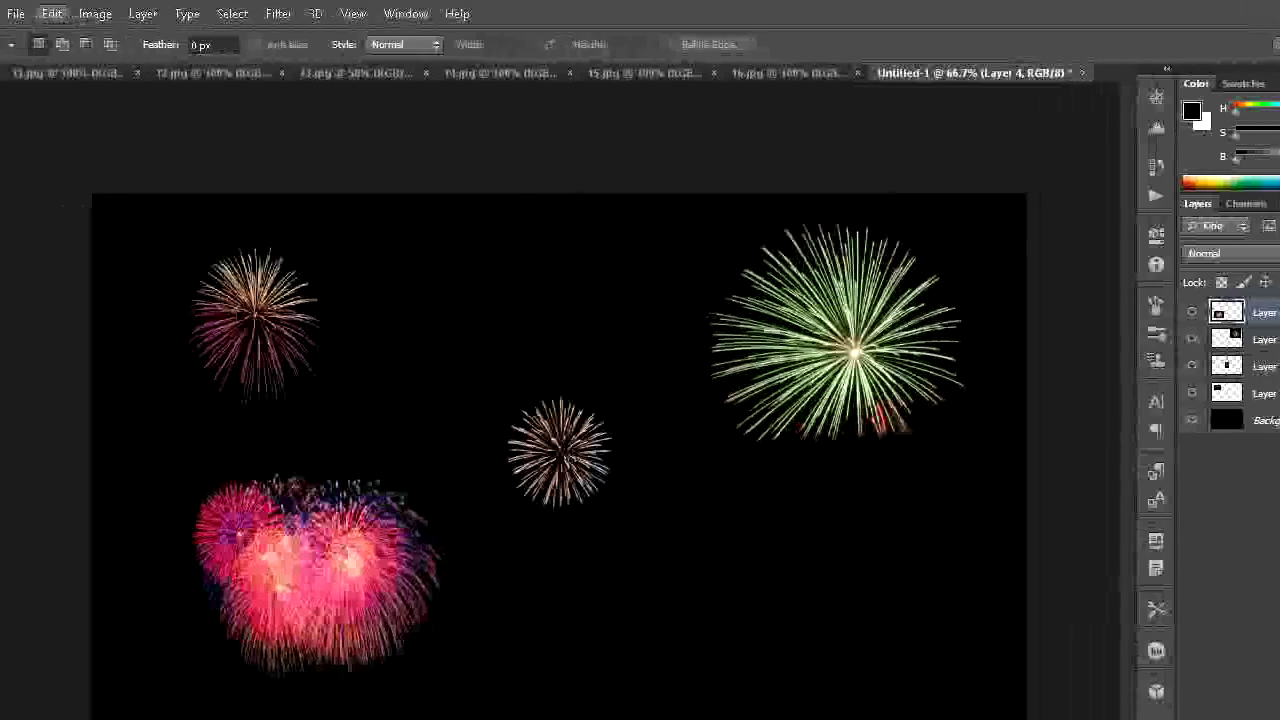
pyautogui.click(51, 13)
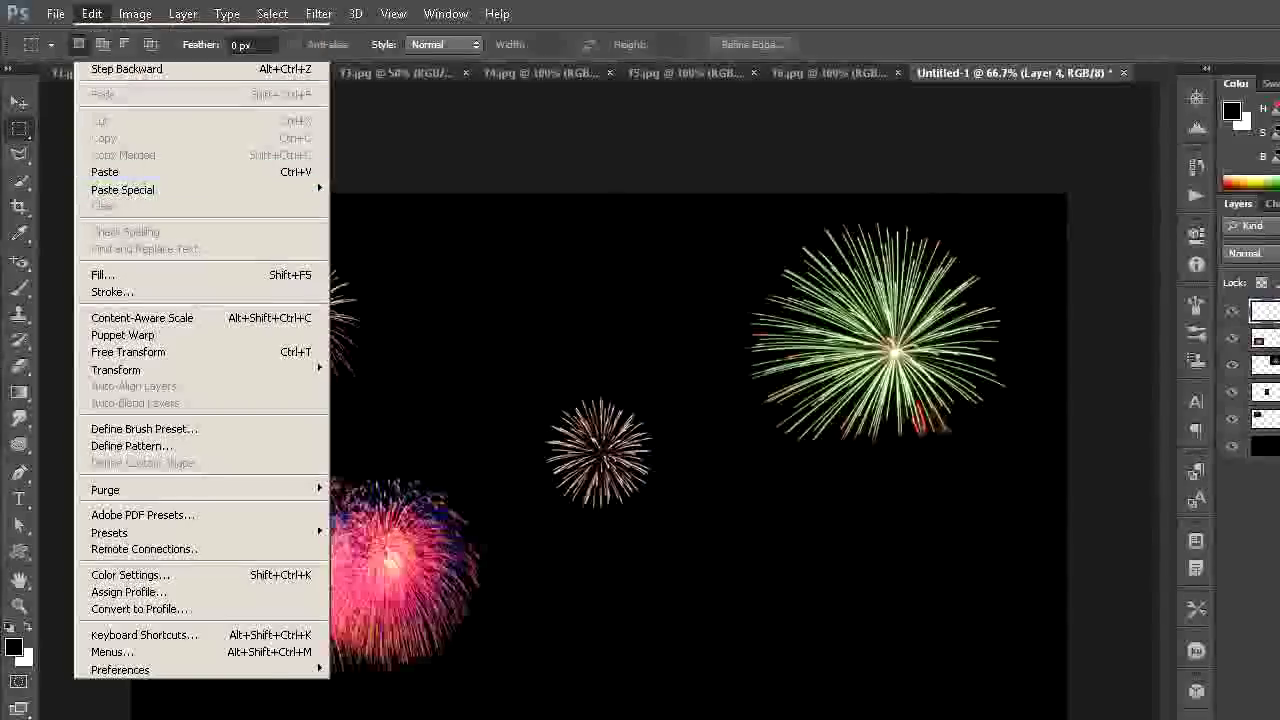
pyautogui.click(104, 171)
# Move the red fireworks to the top centre, enlarge them, and apply the transformation
pyautogui.press('v')
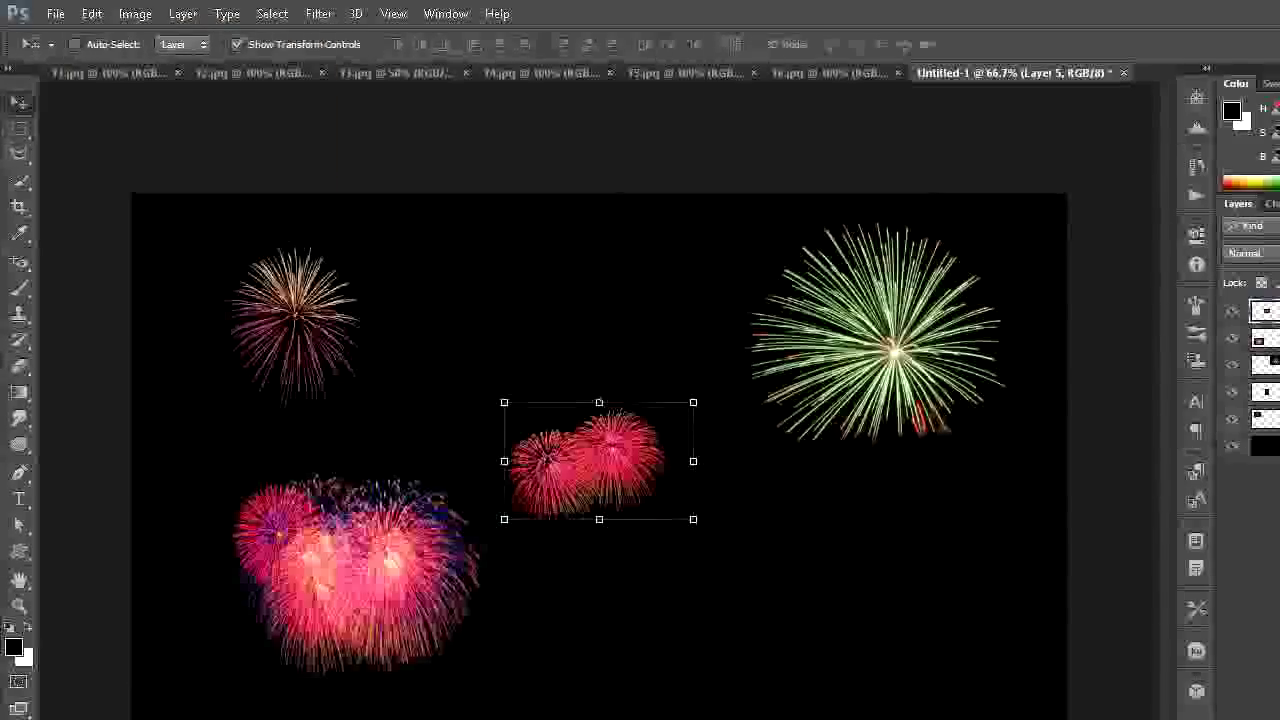
pyautogui.moveTo(599, 460); pyautogui.dragTo(590, 297)
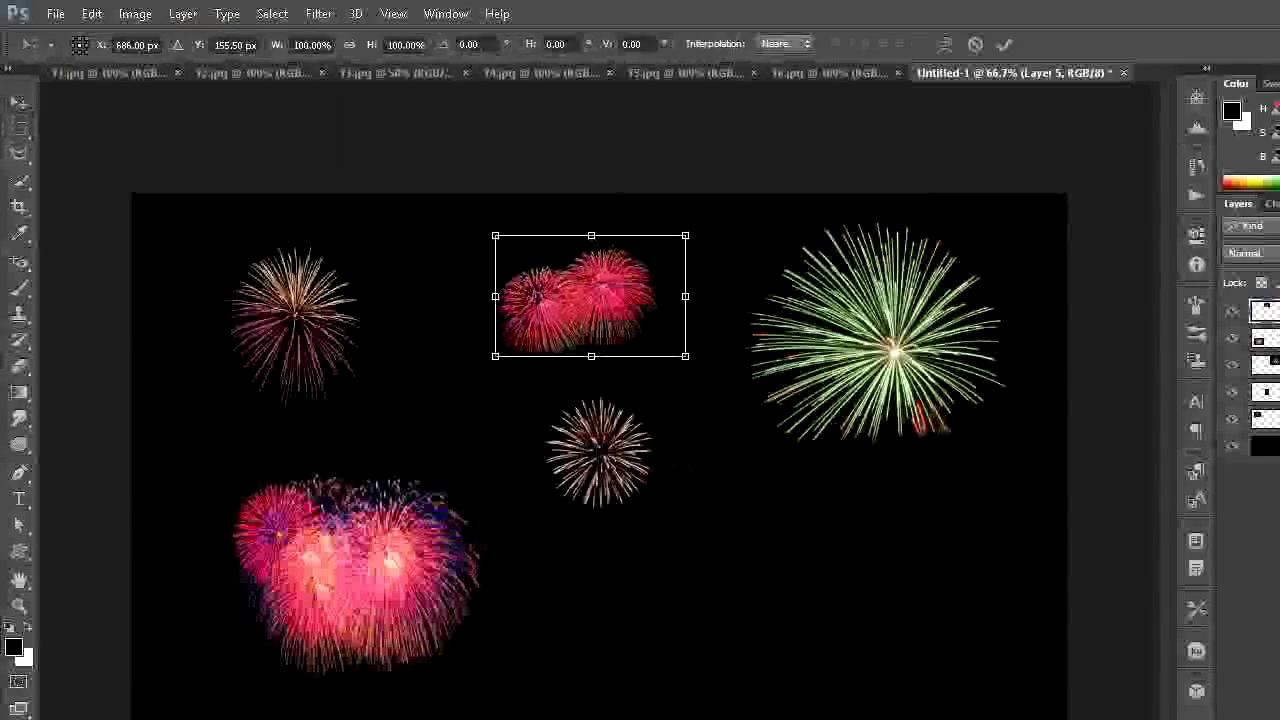
pyautogui.moveTo(683, 239); pyautogui.dragTo(731, 214)
pyautogui.moveTo(495, 356); pyautogui.dragTo(465, 380)
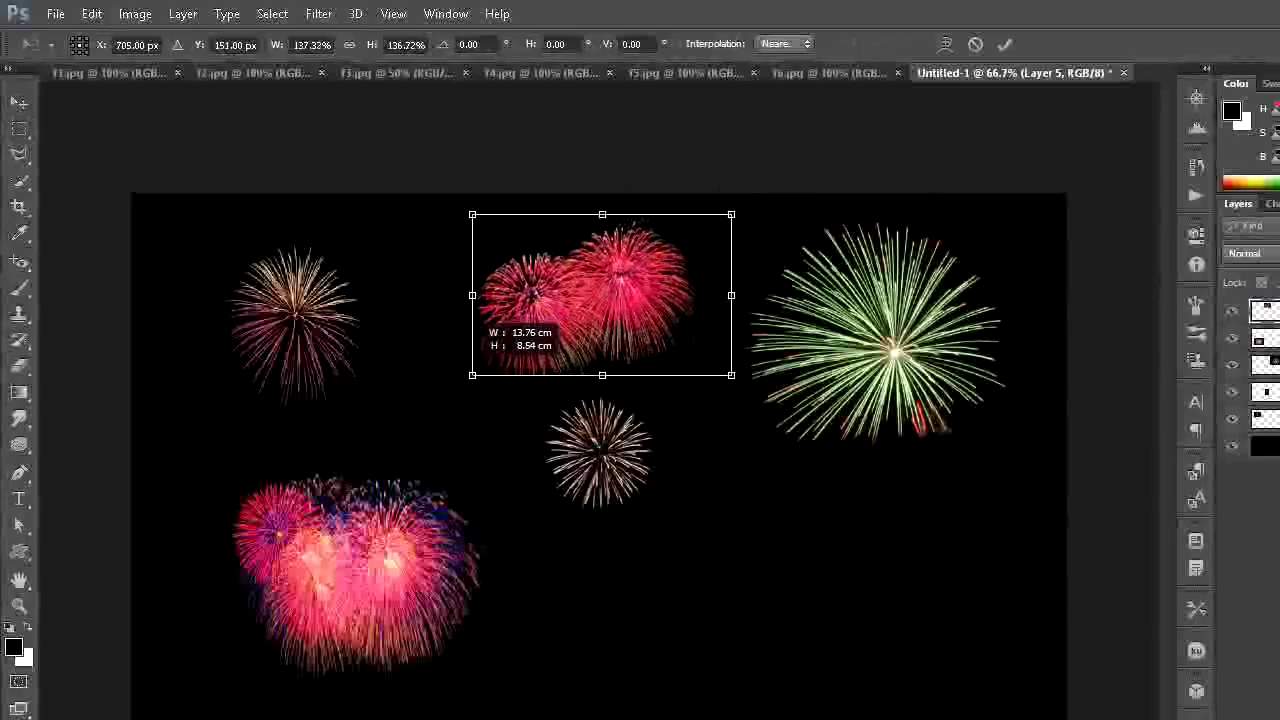
pyautogui.press('v')
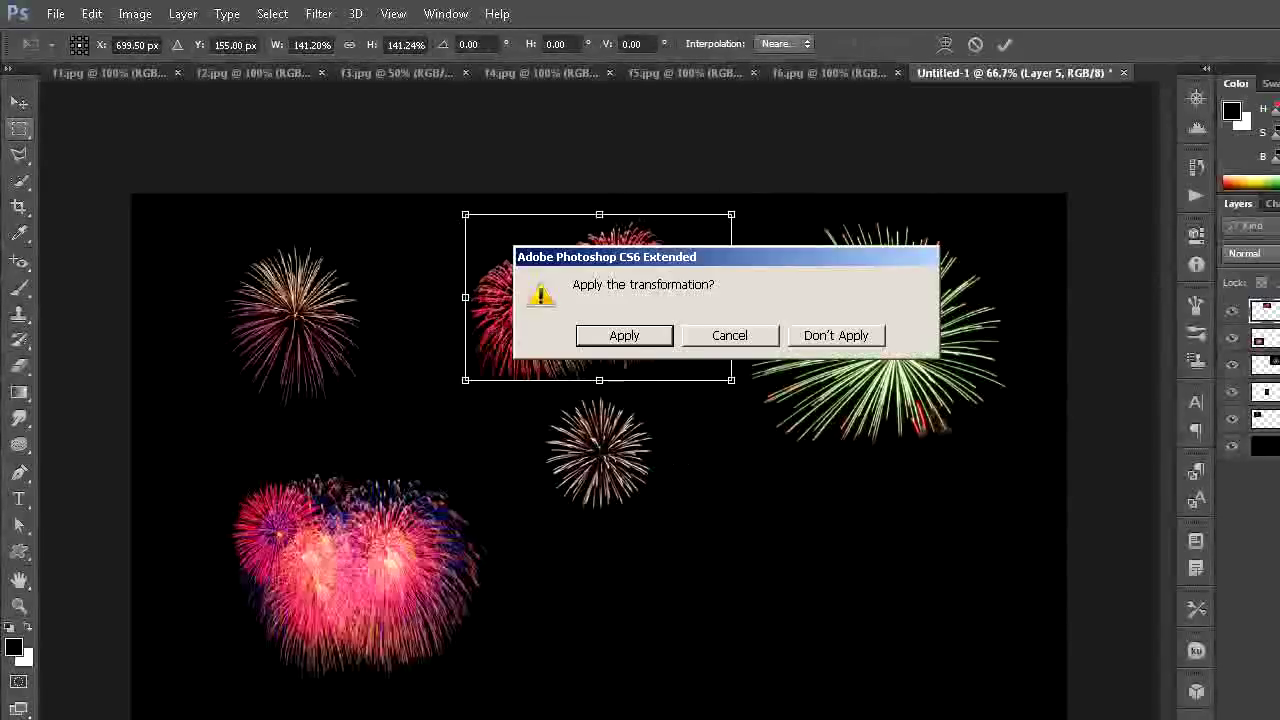
pyautogui.press('Return')
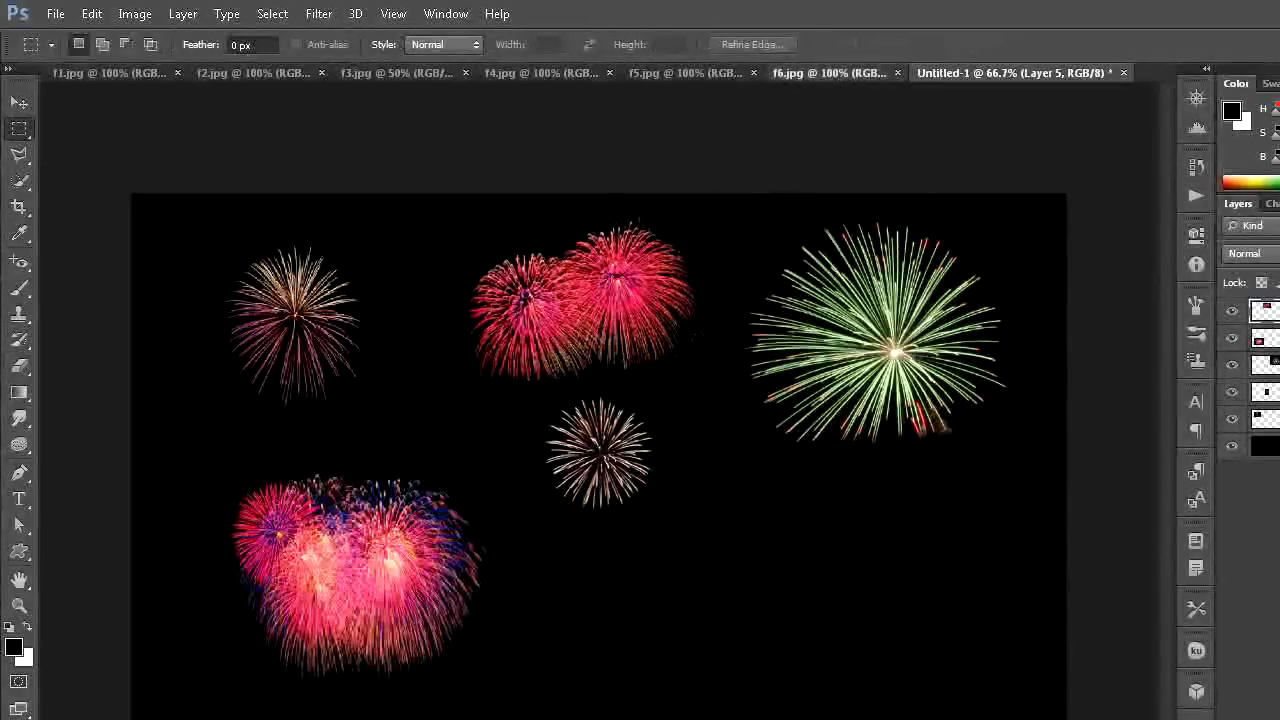
pyautogui.hotkey('ctrl', 'shift', 'Tab')
# Copy all of f6.jpg and paste it into the composition as Layer 6
pyautogui.click(272, 13)
pyautogui.click(278, 31)
pyautogui.click(91, 13)
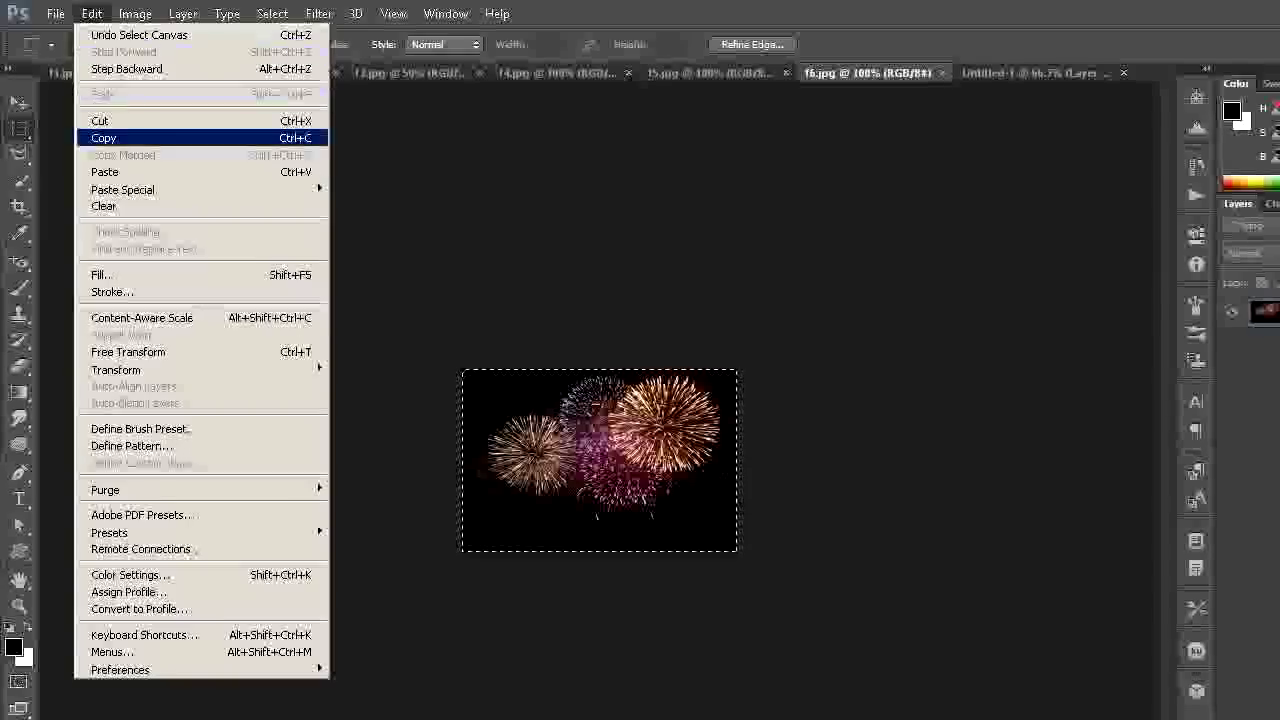
pyautogui.click(104, 138)
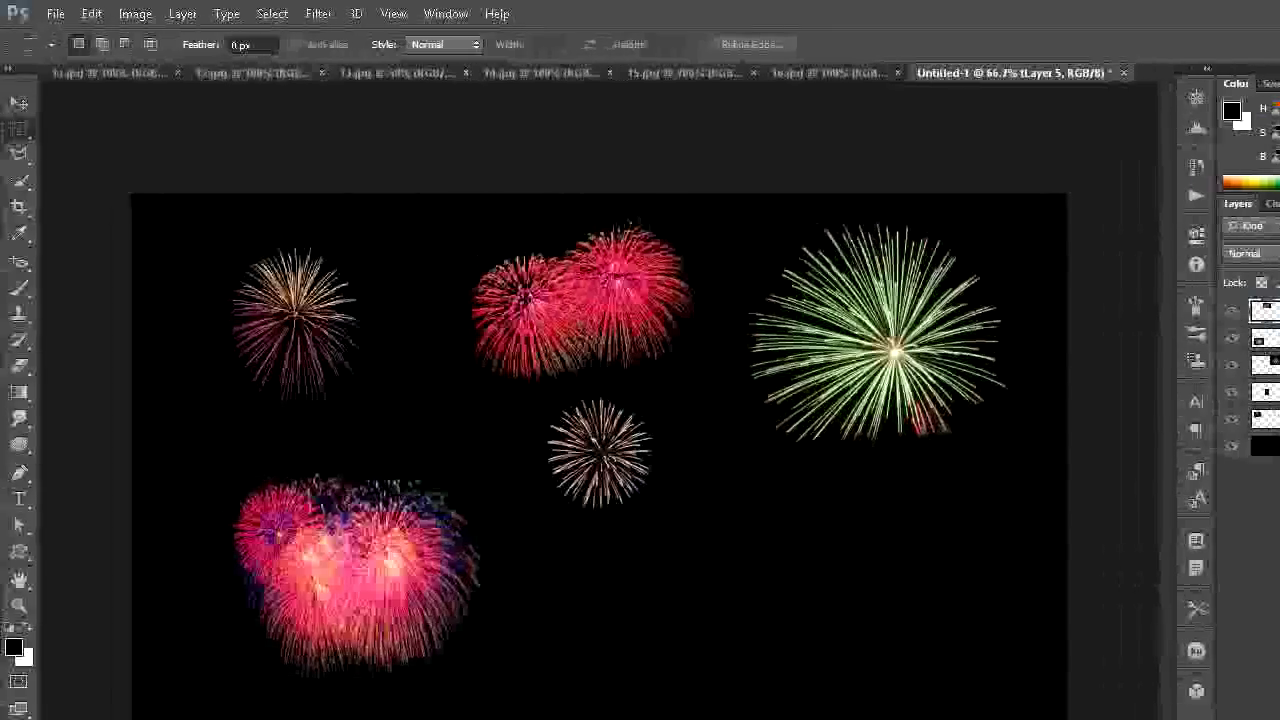
pyautogui.click(91, 13)
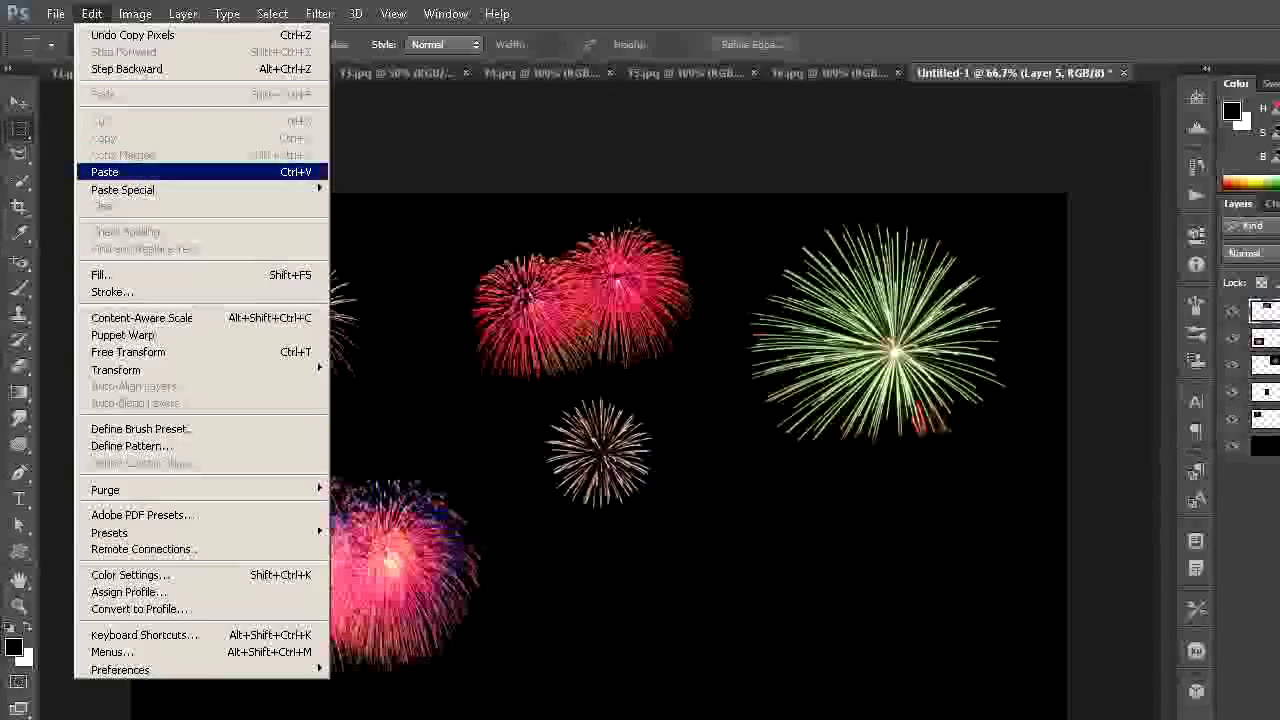
pyautogui.click(110, 172)
# Move the f6 cluster to the lower right, enlarge and widen it, and apply
pyautogui.press('v')
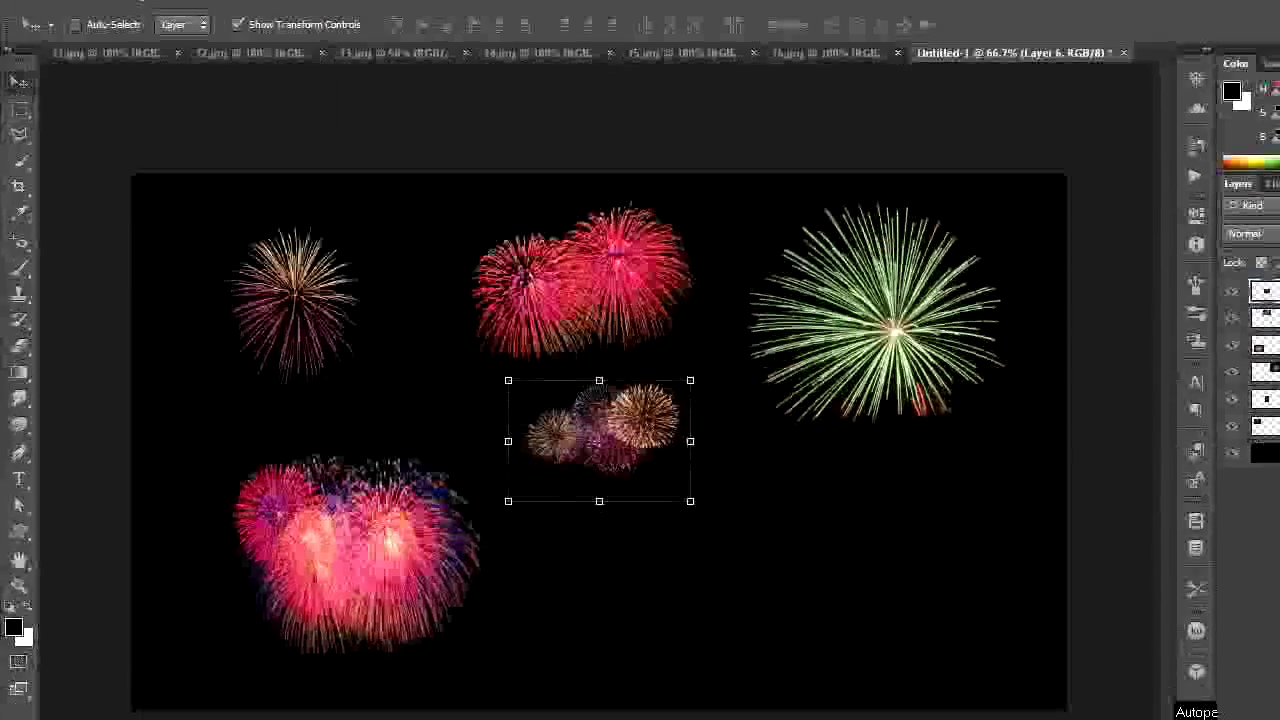
pyautogui.moveTo(600, 440); pyautogui.dragTo(831, 622)
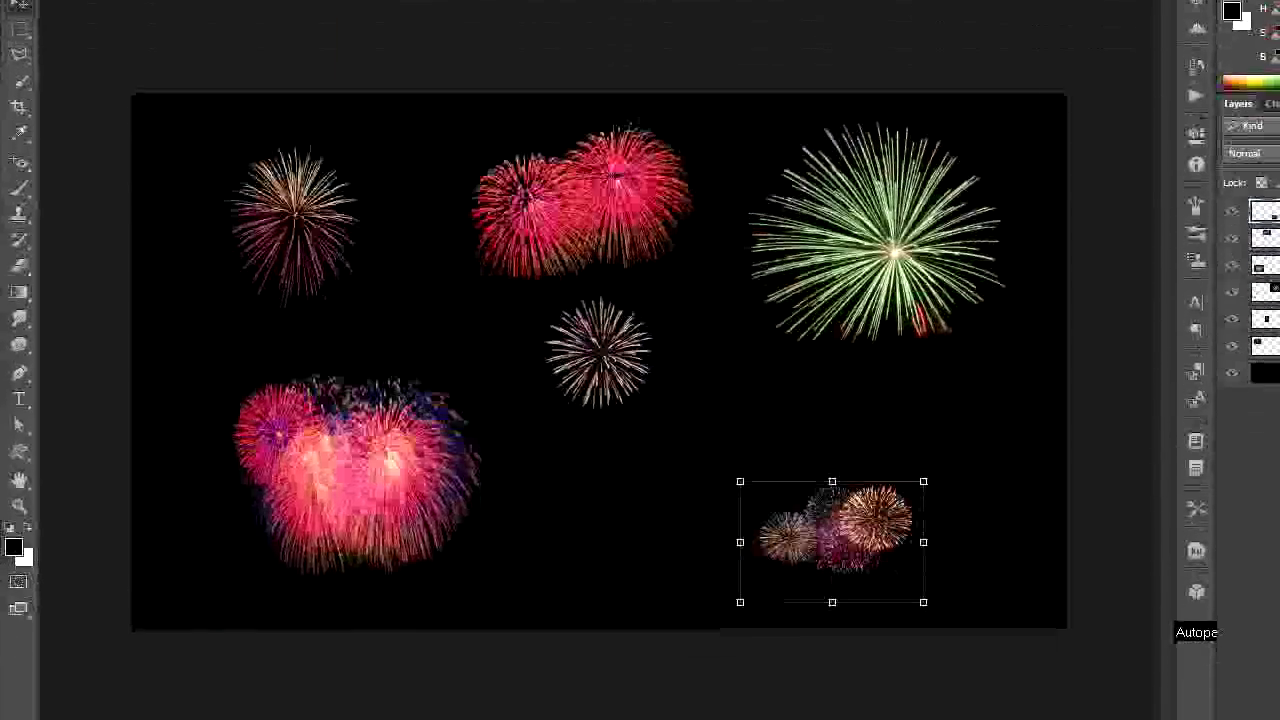
pyautogui.moveTo(903, 481); pyautogui.dragTo(941, 384)
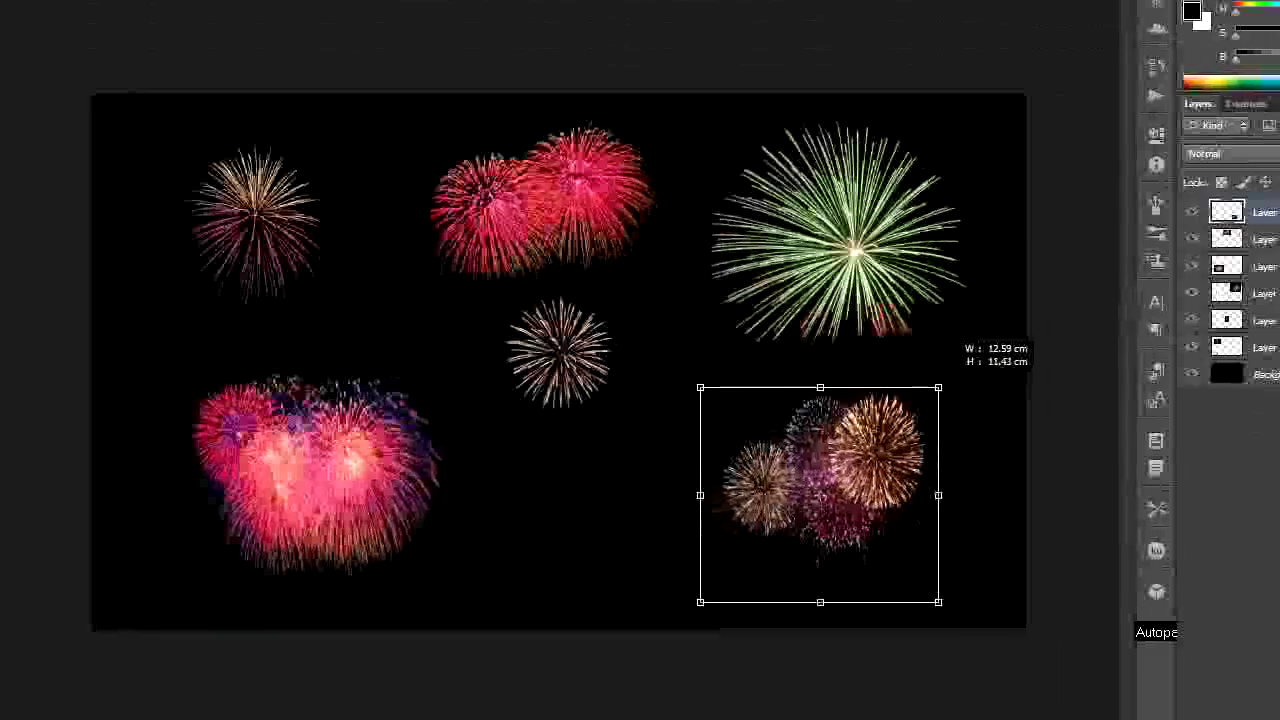
pyautogui.moveTo(700, 494); pyautogui.dragTo(626, 494)
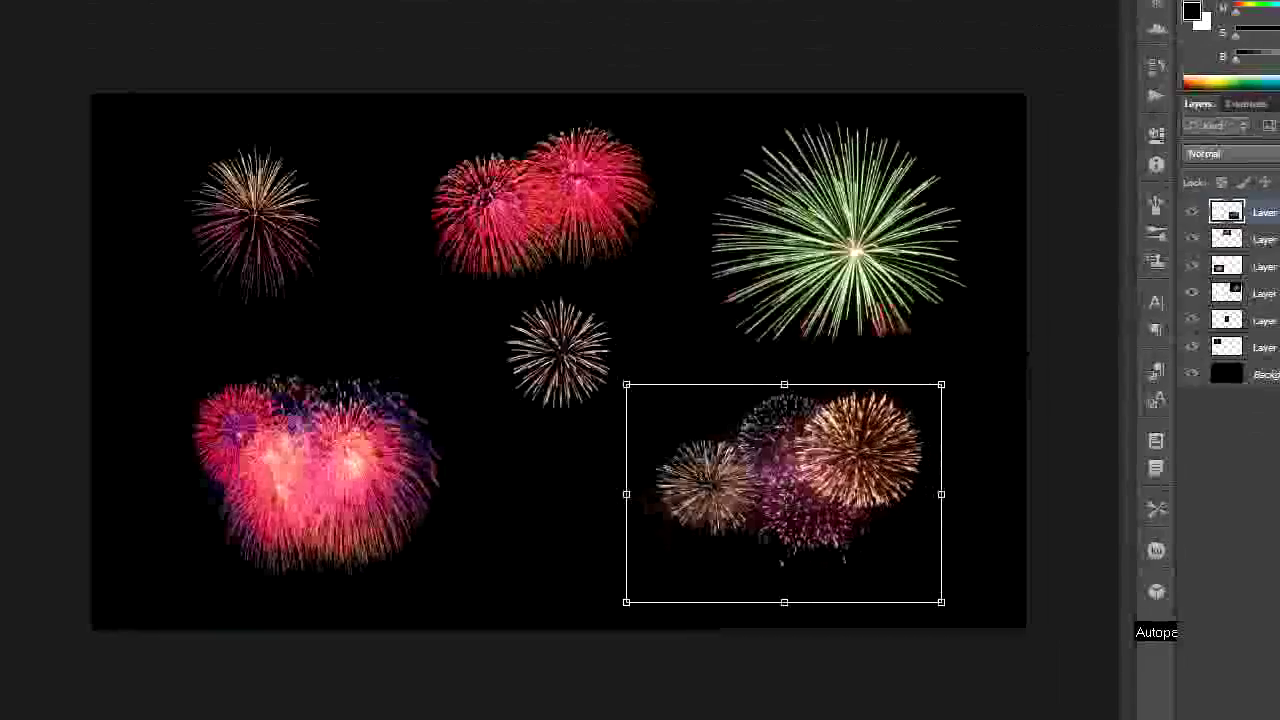
pyautogui.moveTo(941, 494); pyautogui.dragTo(958, 494)
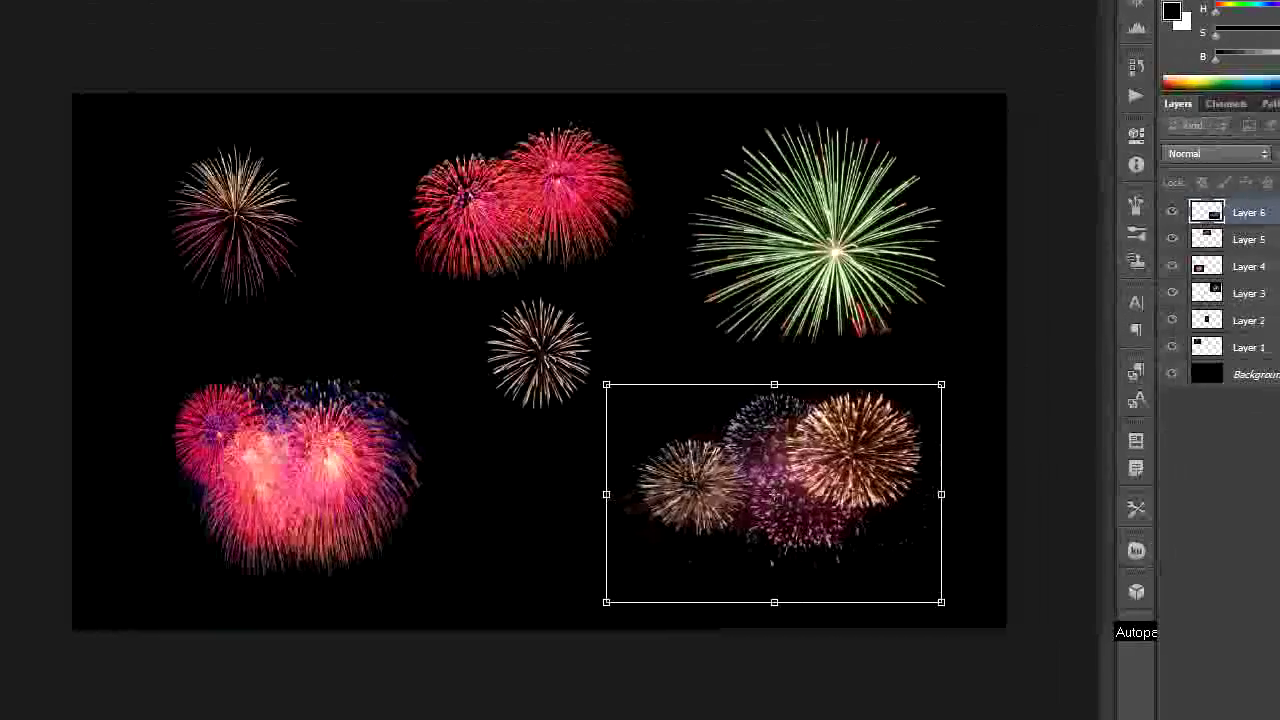
pyautogui.press('Return')
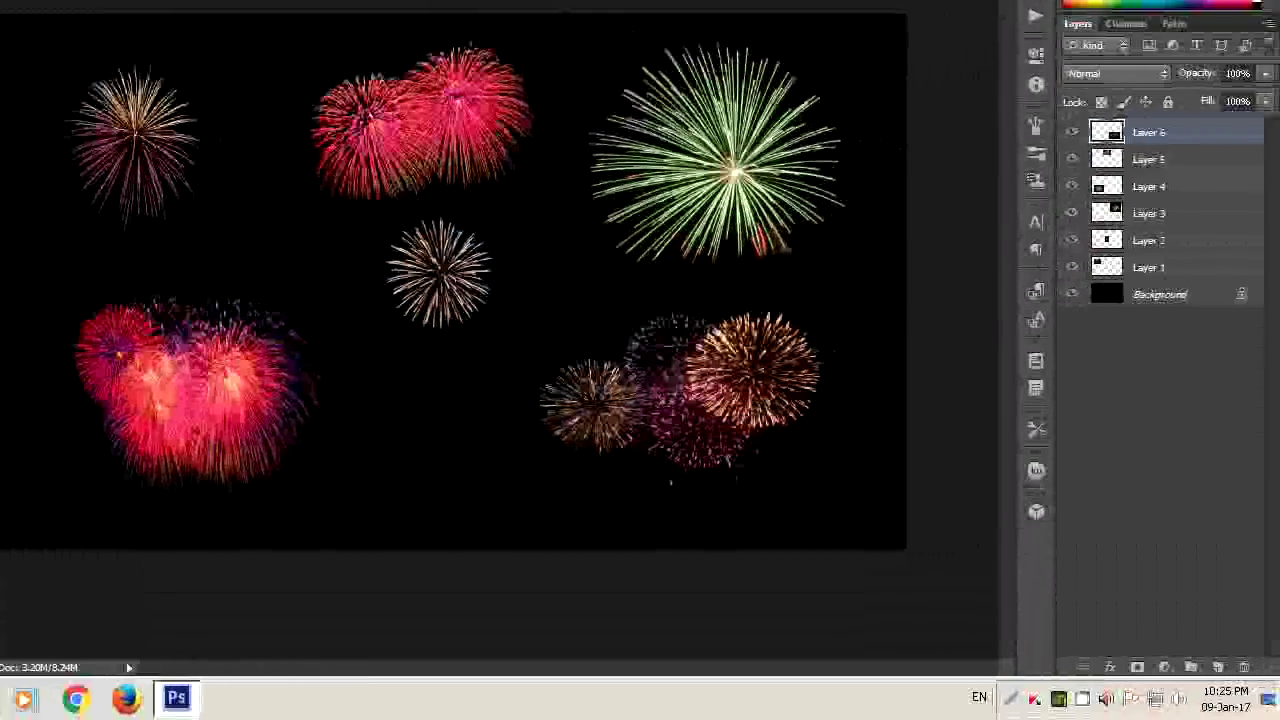
# Set all six firework layers to the Screen blend mode
pyautogui.keyDown('shift'); pyautogui.click(1148, 267); pyautogui.keyUp('shift')
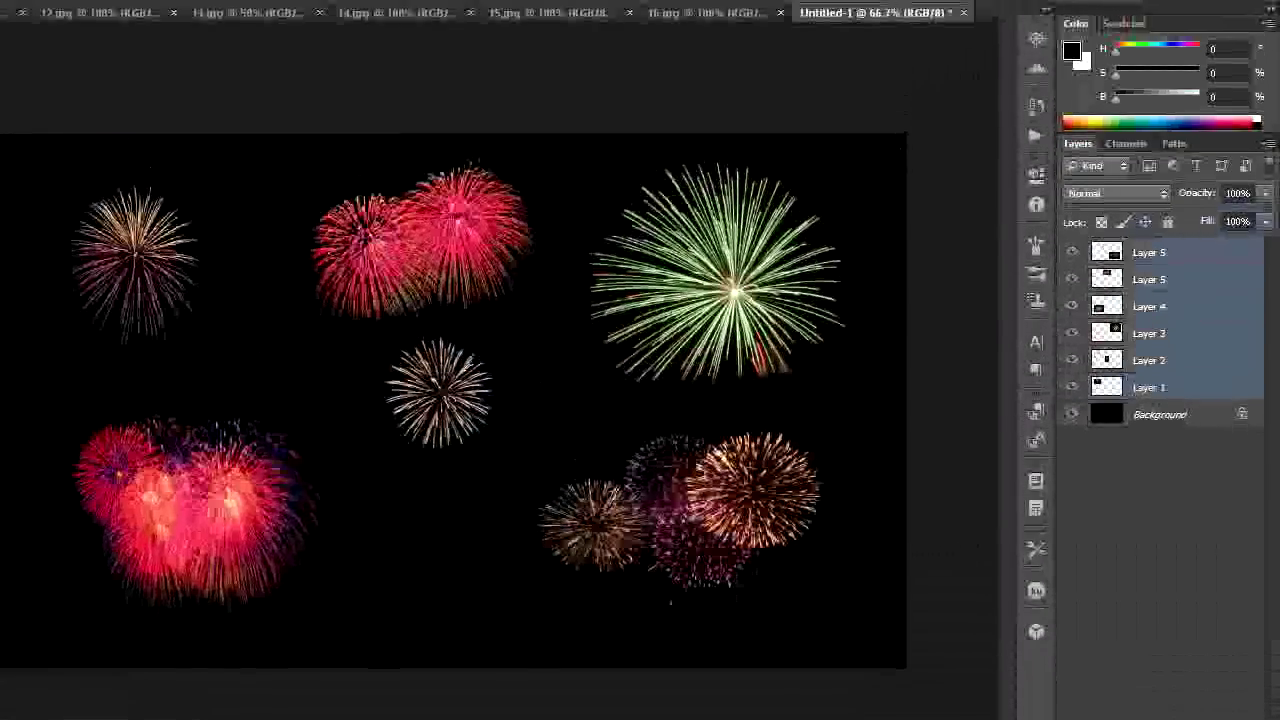
pyautogui.click(1115, 193)
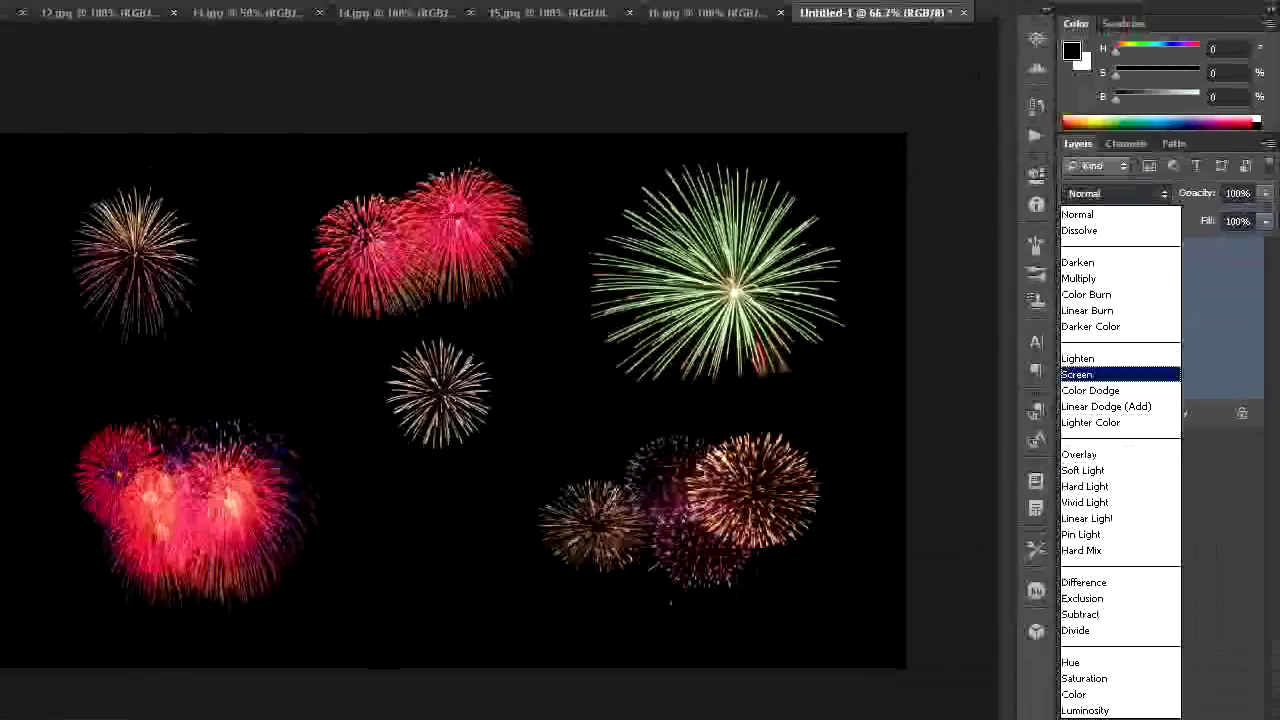
pyautogui.click(1090, 374)
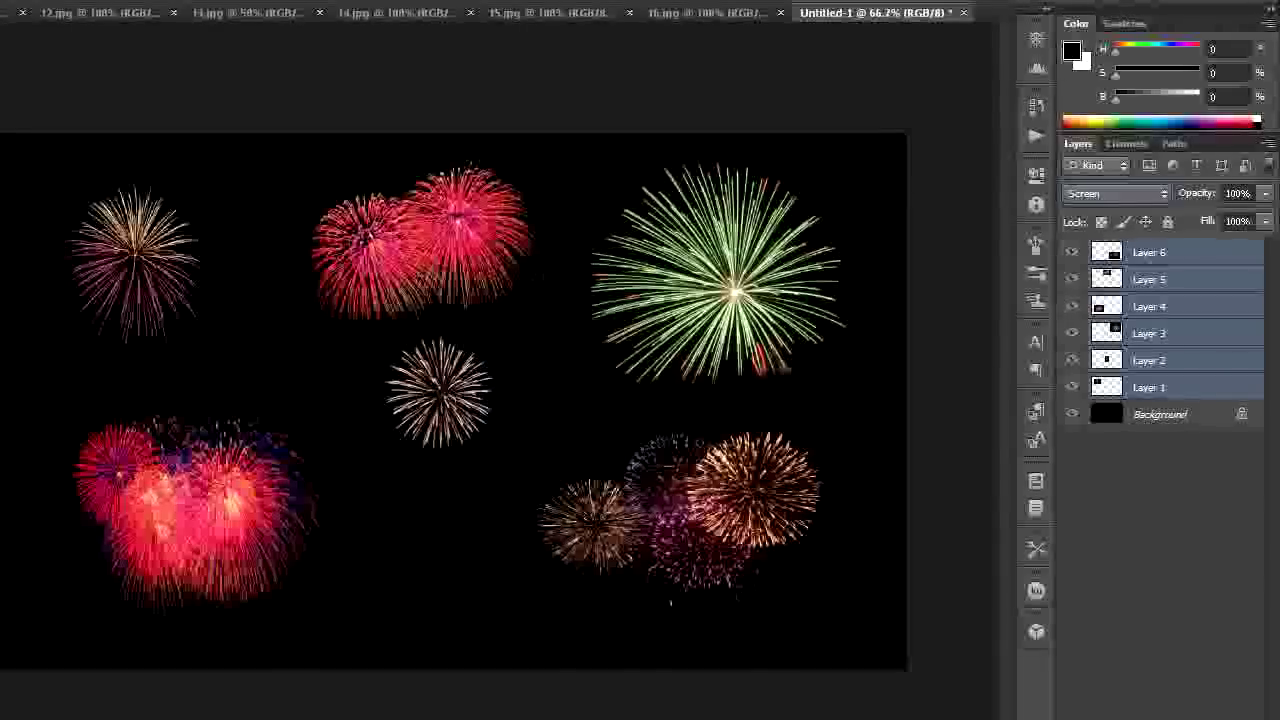
# Hide Layers 6, 5, 4 and 3 so only the lower layers remain visible
pyautogui.click(1150, 252)
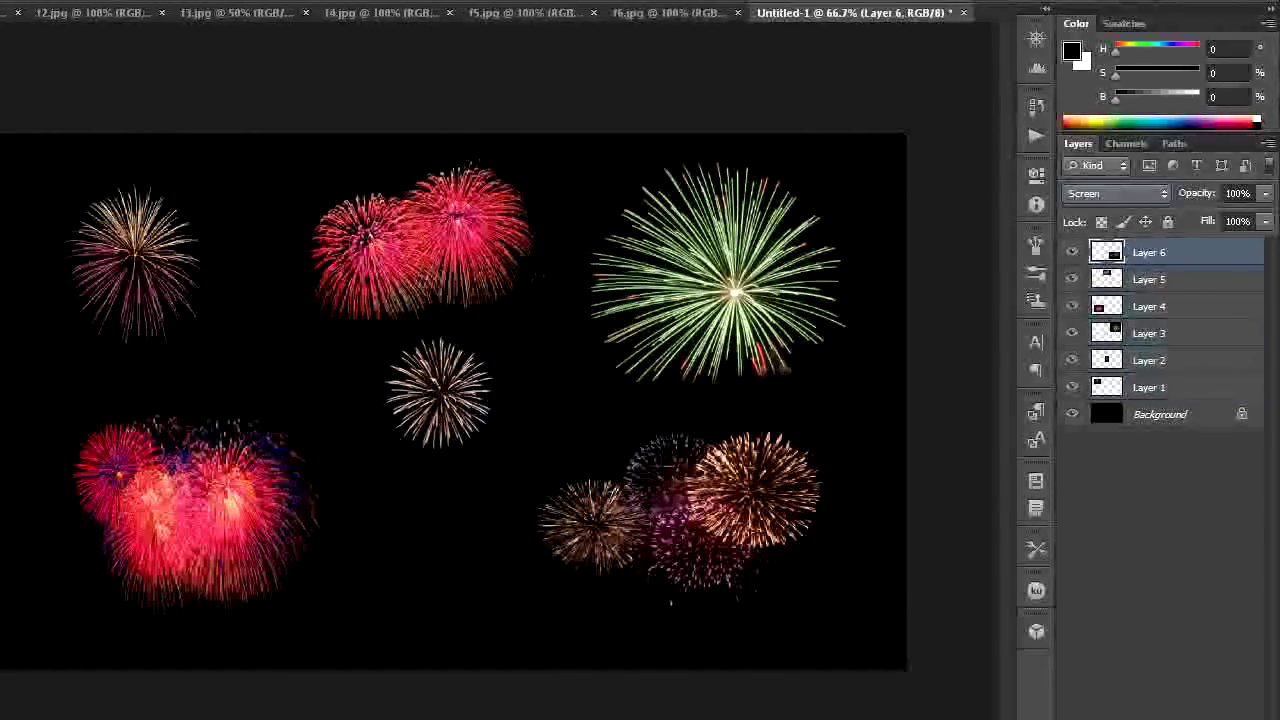
pyautogui.click(1072, 252)
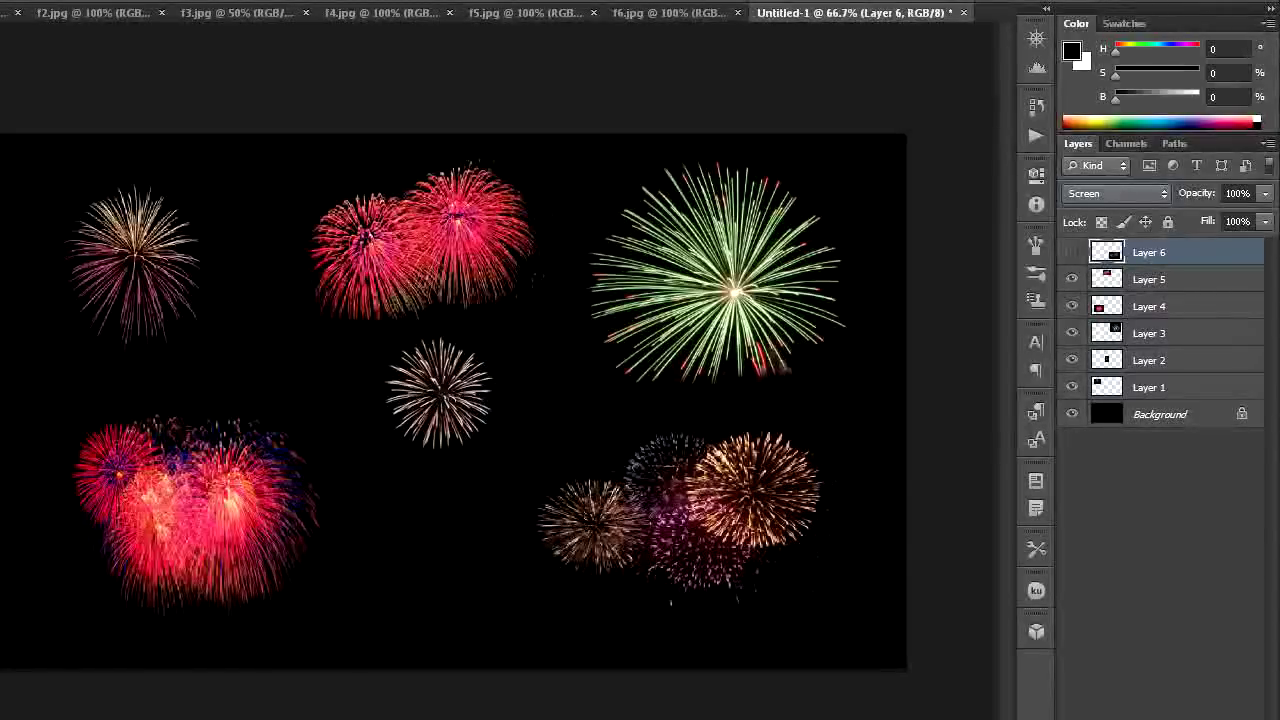
pyautogui.click(1072, 279)
pyautogui.click(1072, 306)
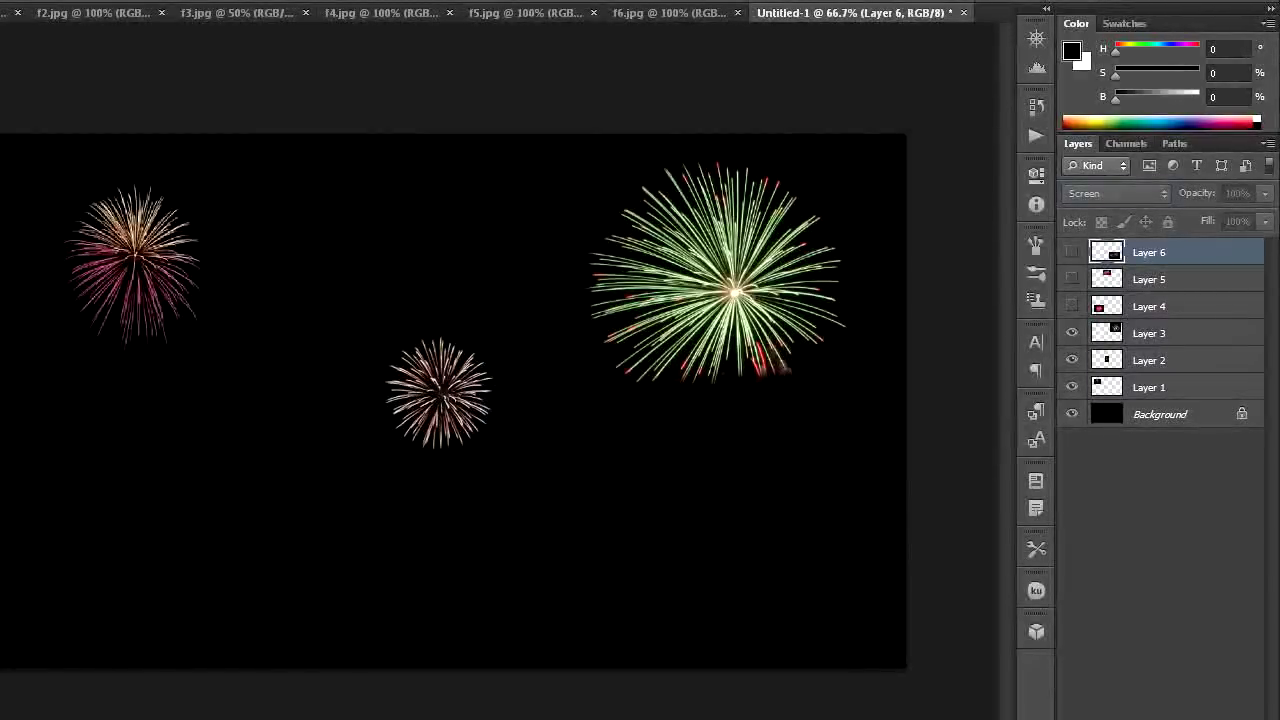
pyautogui.click(1072, 333)
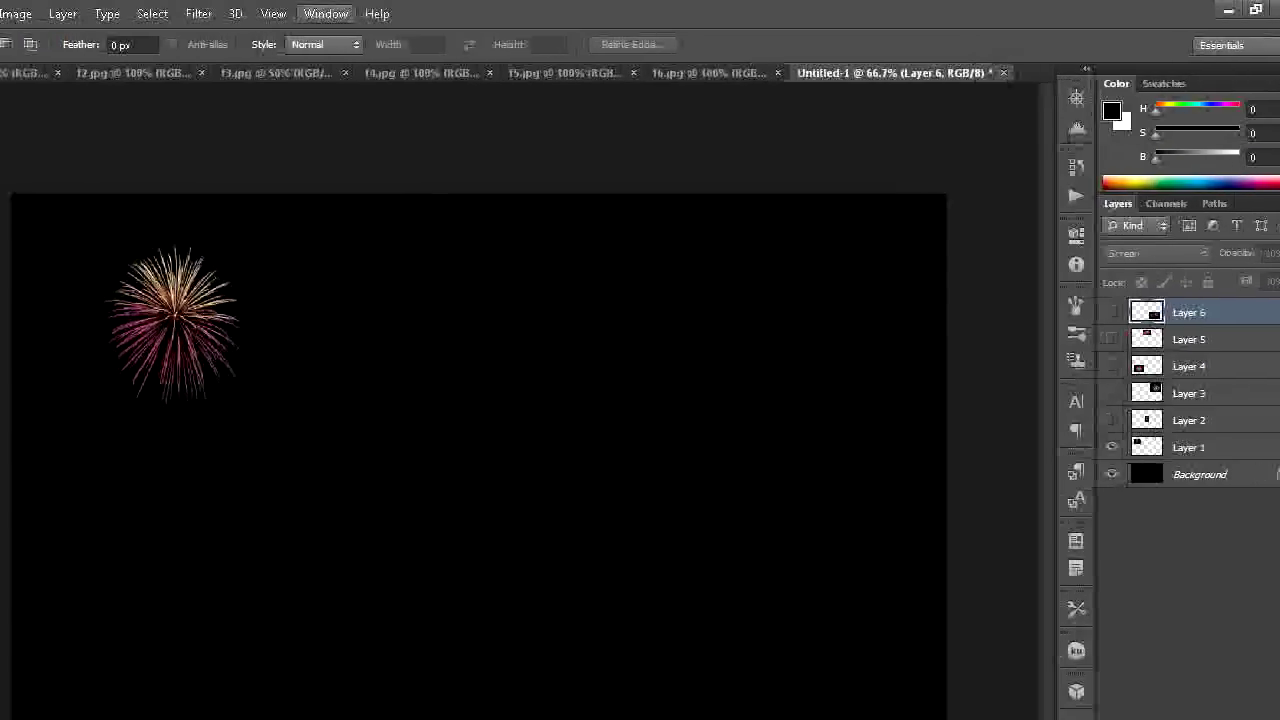
# Show the Timeline, create a frame animation, and make frame 2 show only Layer 2
pyautogui.click(326, 13)
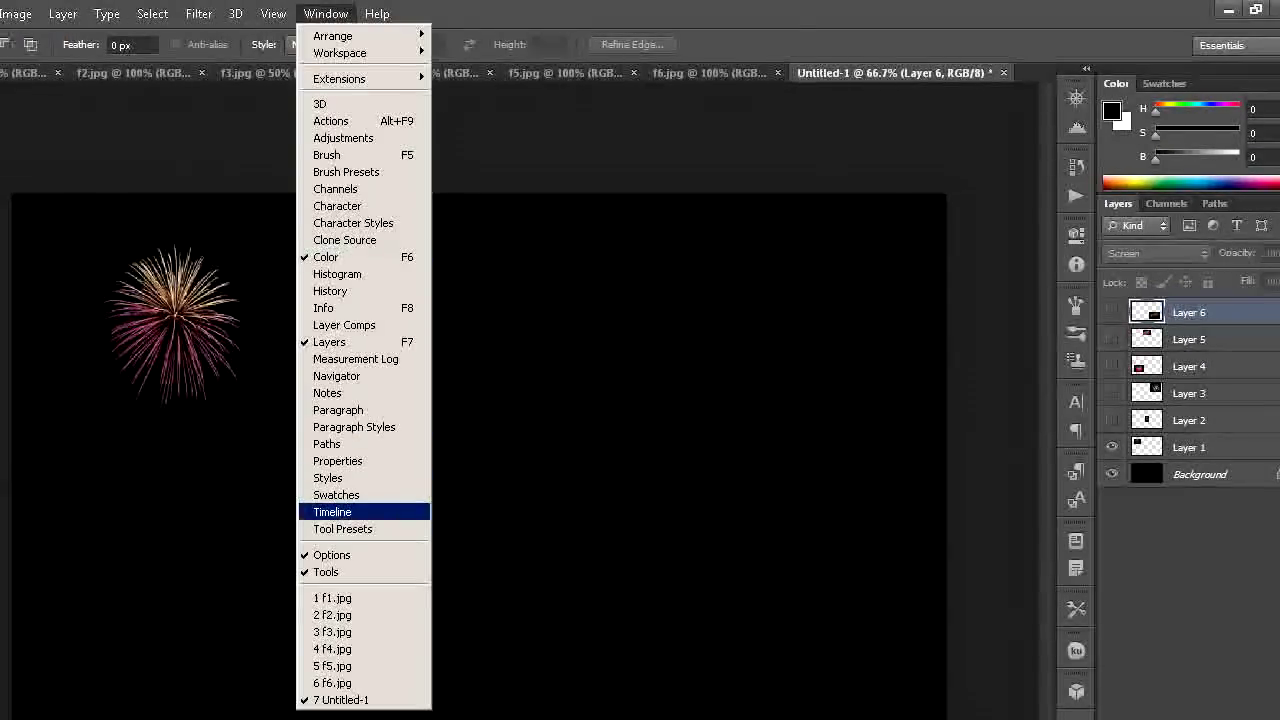
pyautogui.click(332, 511)
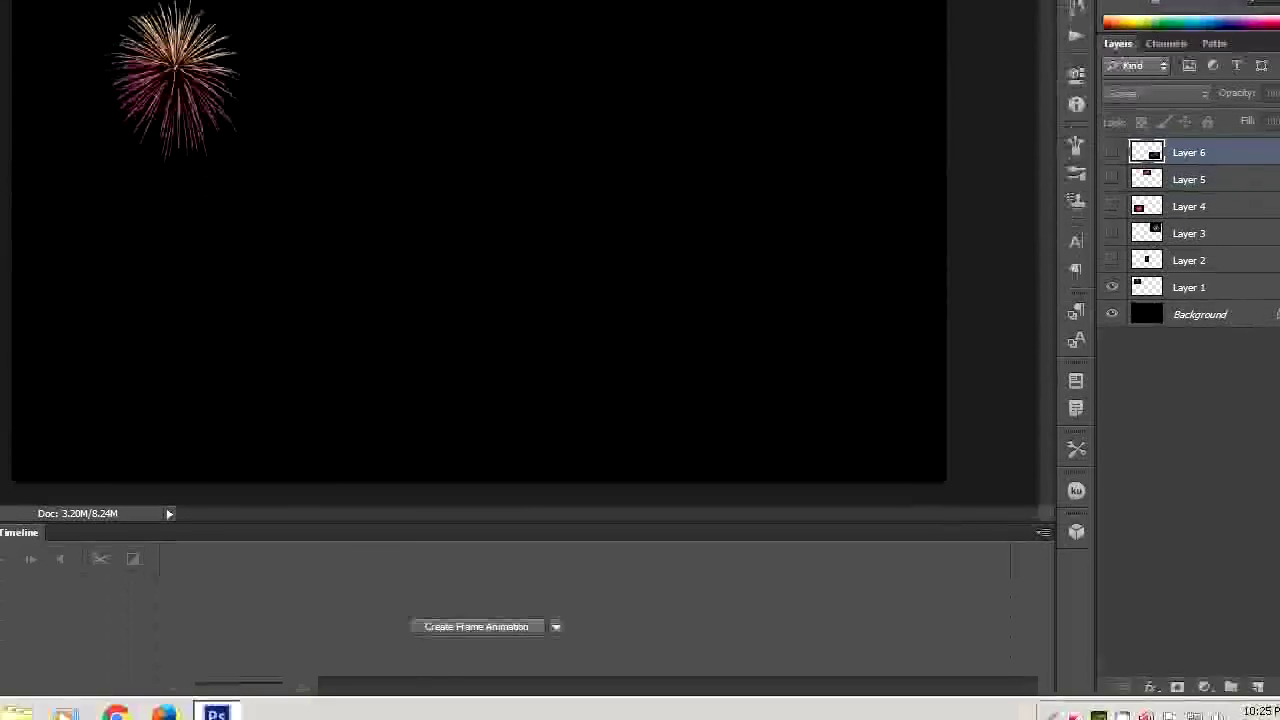
pyautogui.click(476, 626)
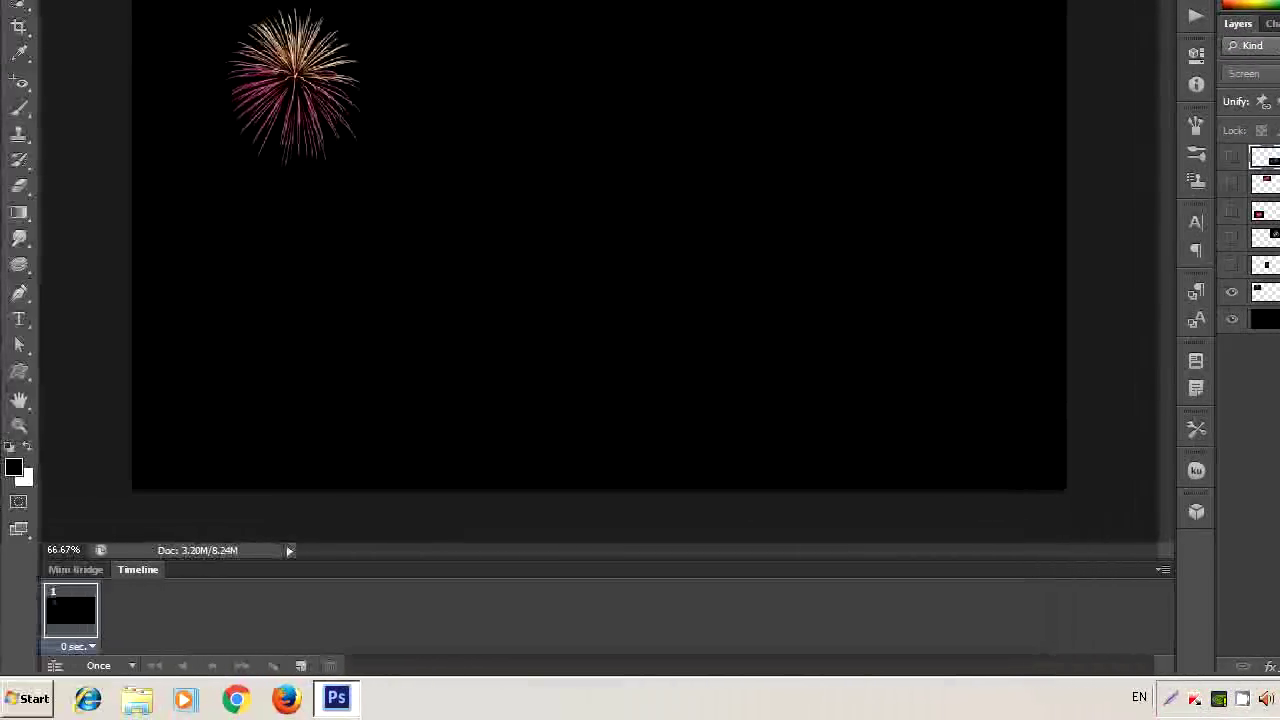
pyautogui.click(300, 665)
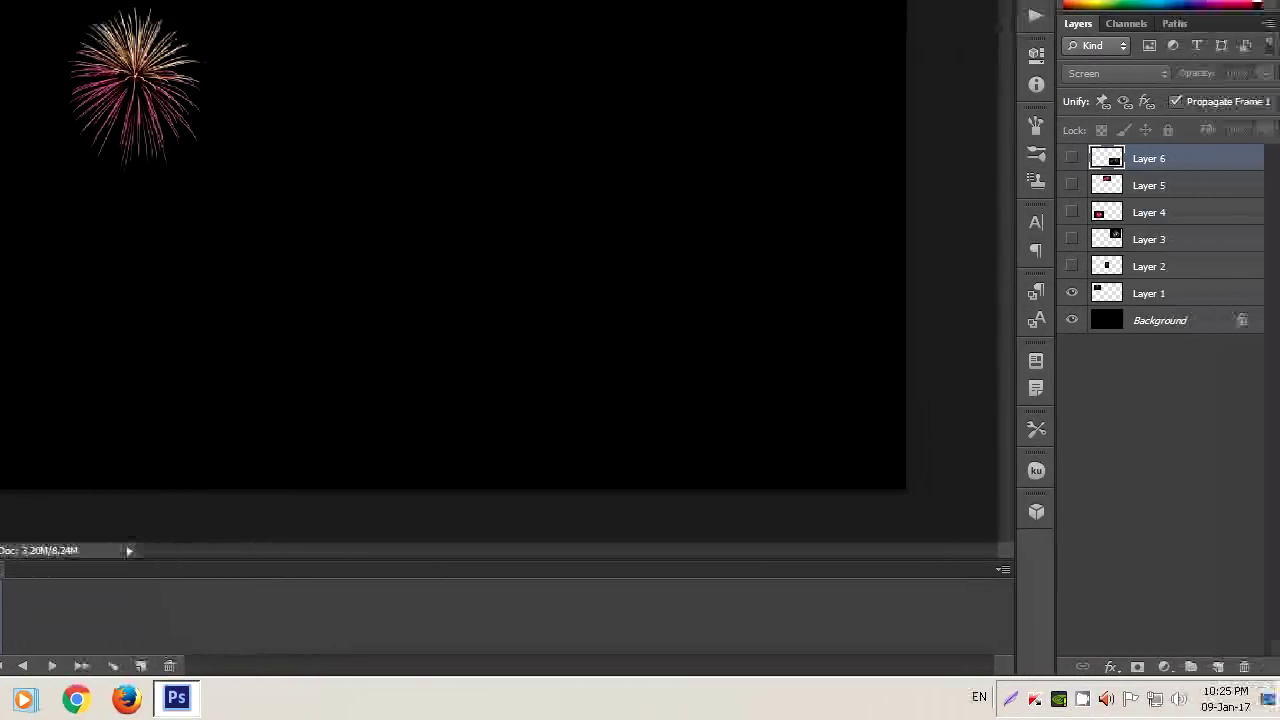
pyautogui.click(1091, 266)
pyautogui.click(1091, 293)
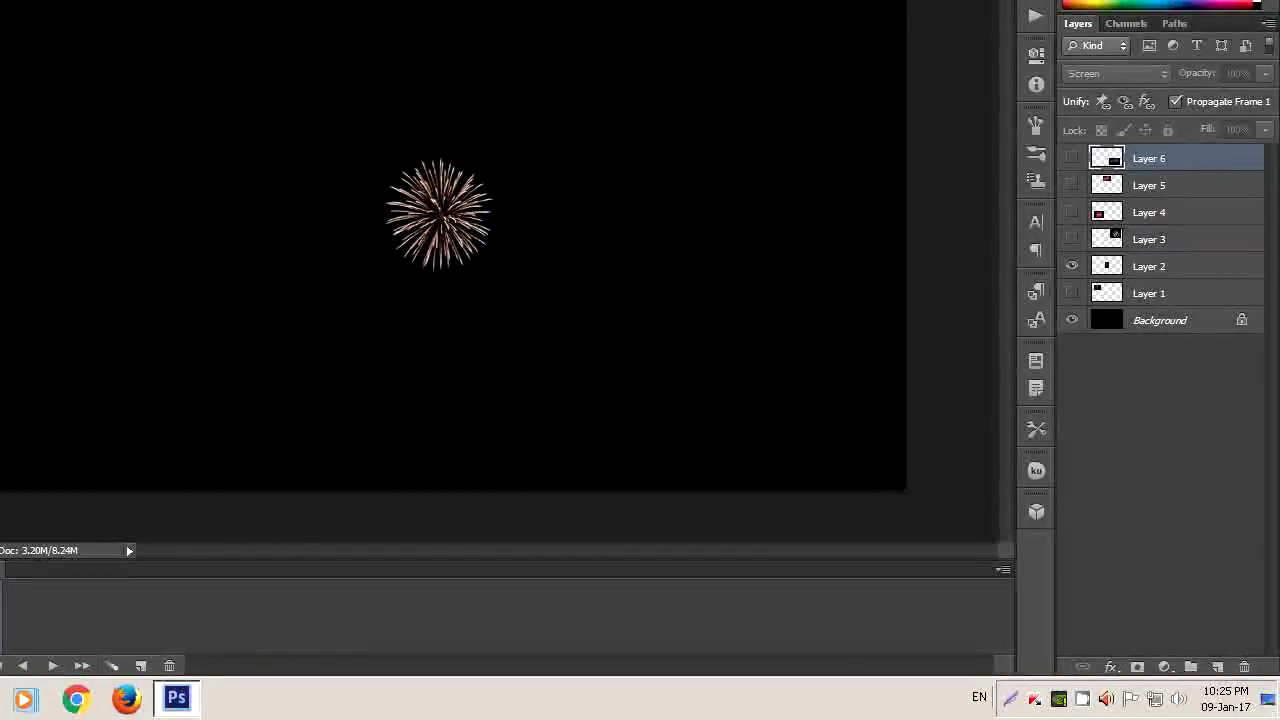
# Add frames 3 and 4 showing Layer 3 and Layer 4 respectively
pyautogui.click(260, 665)
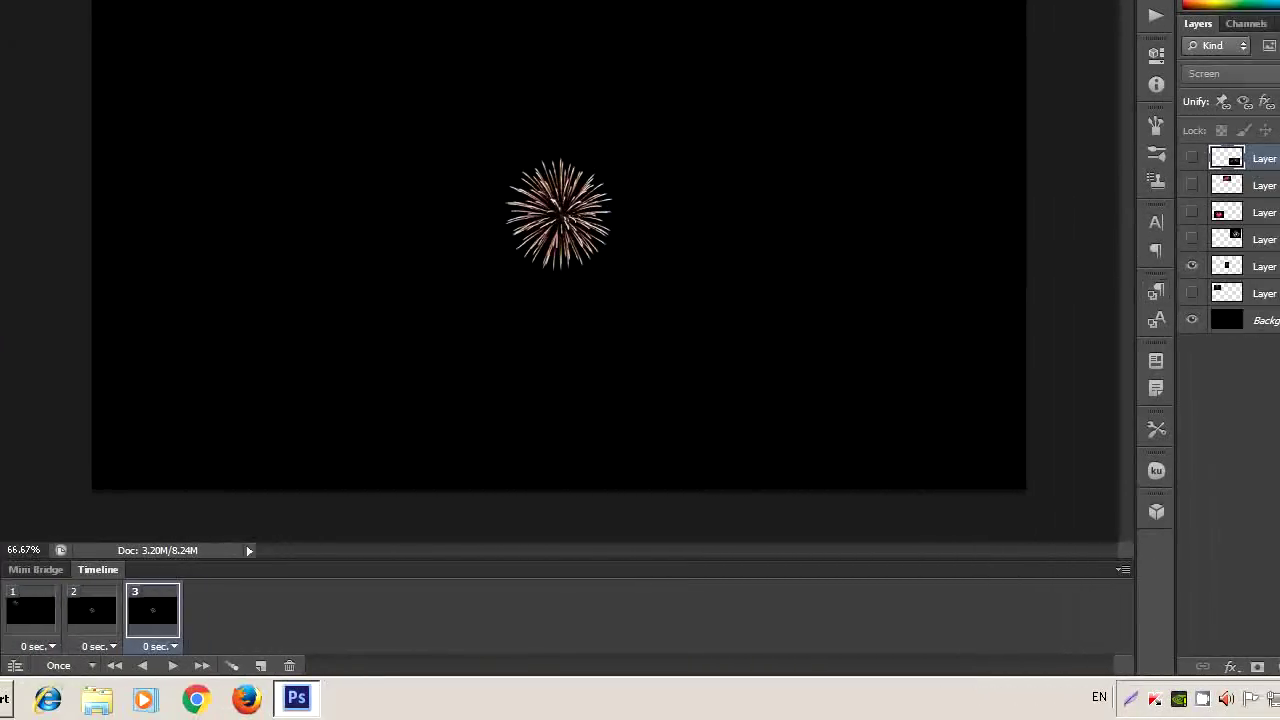
pyautogui.click(1191, 239)
pyautogui.click(1072, 266)
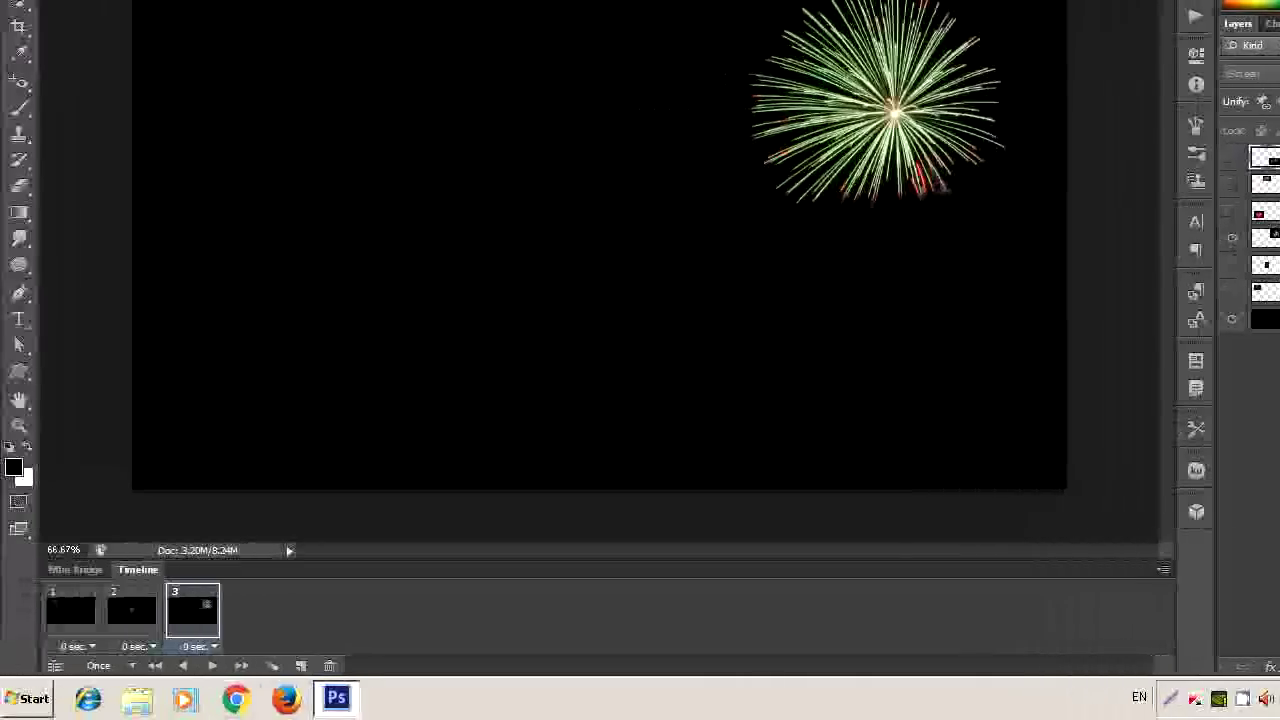
pyautogui.click(301, 665)
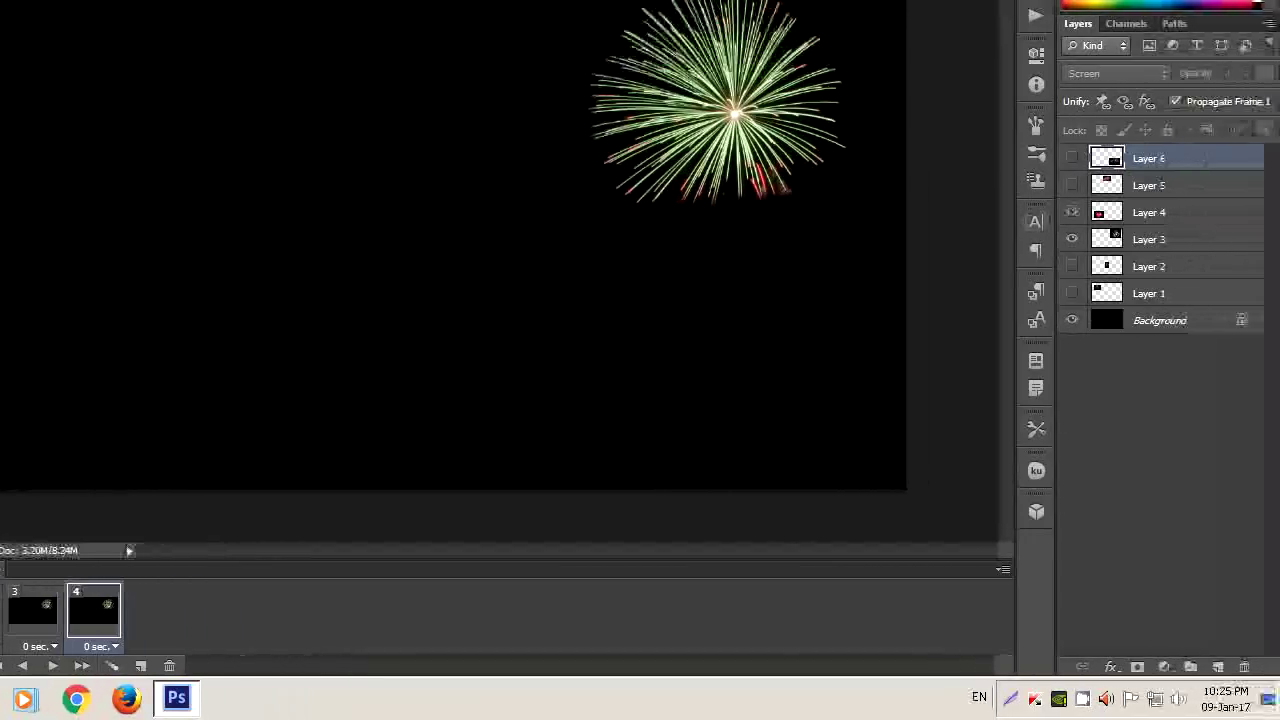
pyautogui.click(1072, 212)
pyautogui.click(1072, 239)
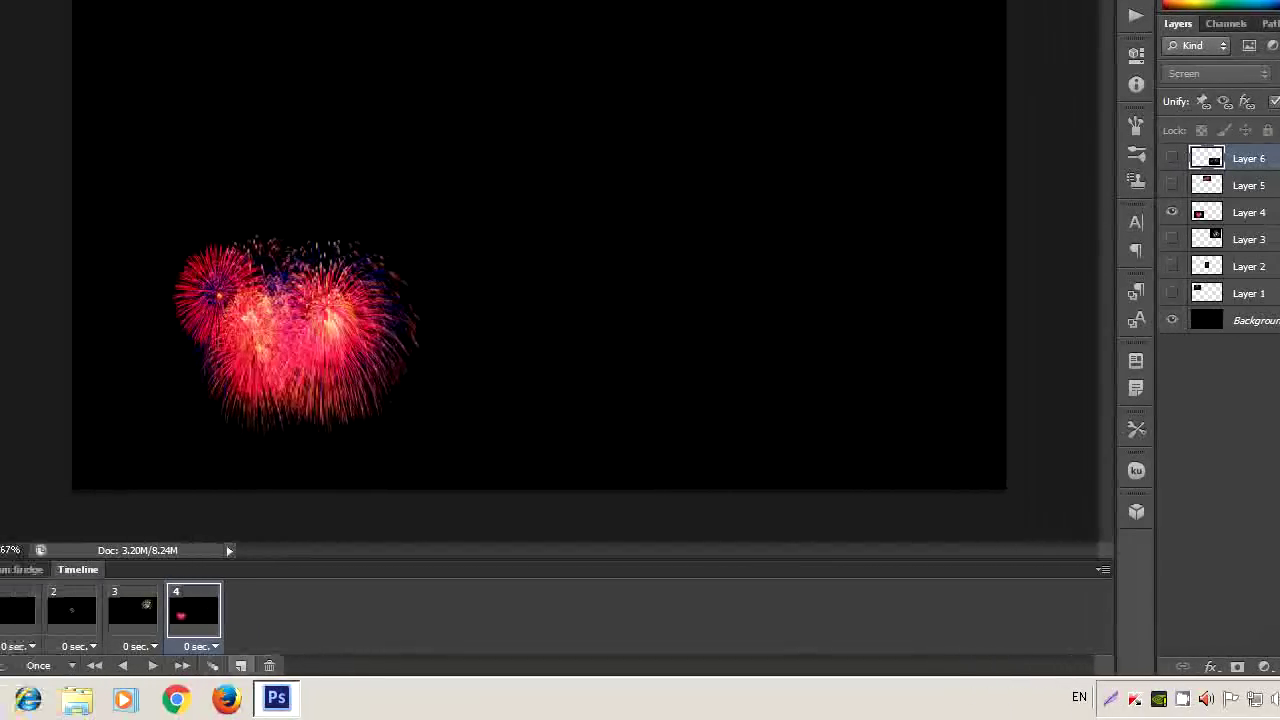
# Add frames 5 and 6 showing Layers 5 and 6, then return to frame 1
pyautogui.click(240, 665)
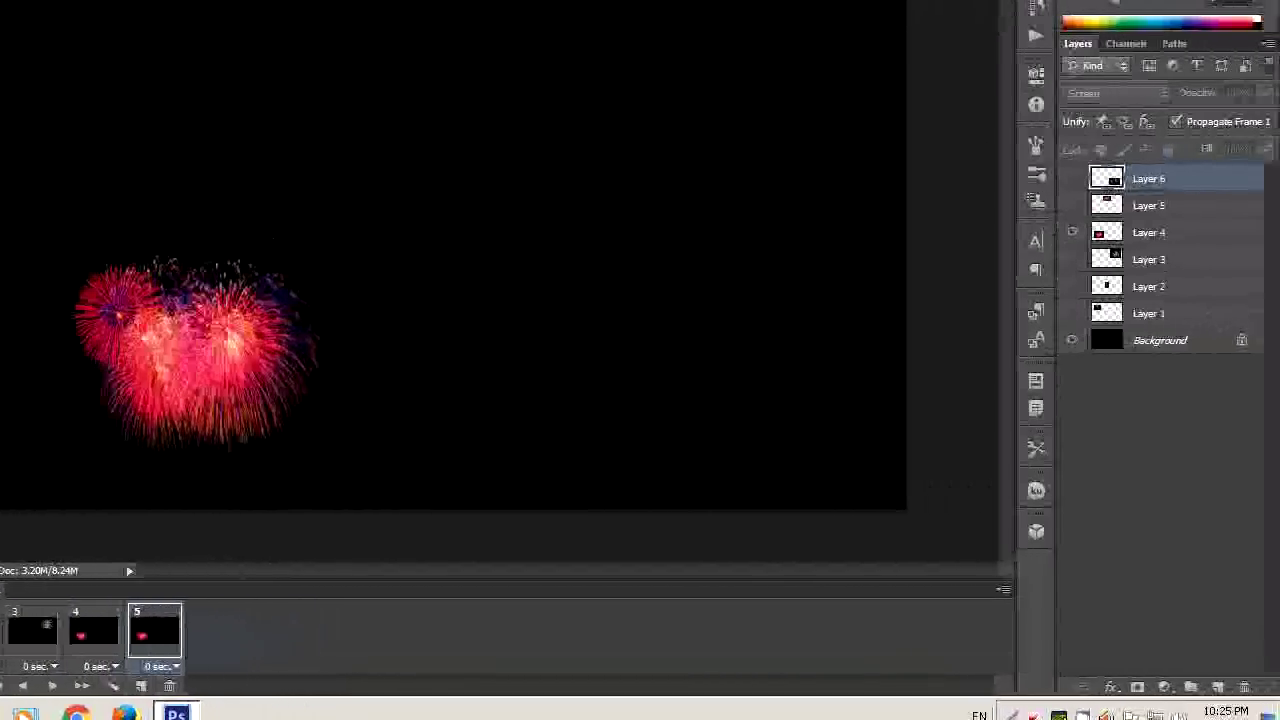
pyautogui.click(1072, 205)
pyautogui.click(1072, 232)
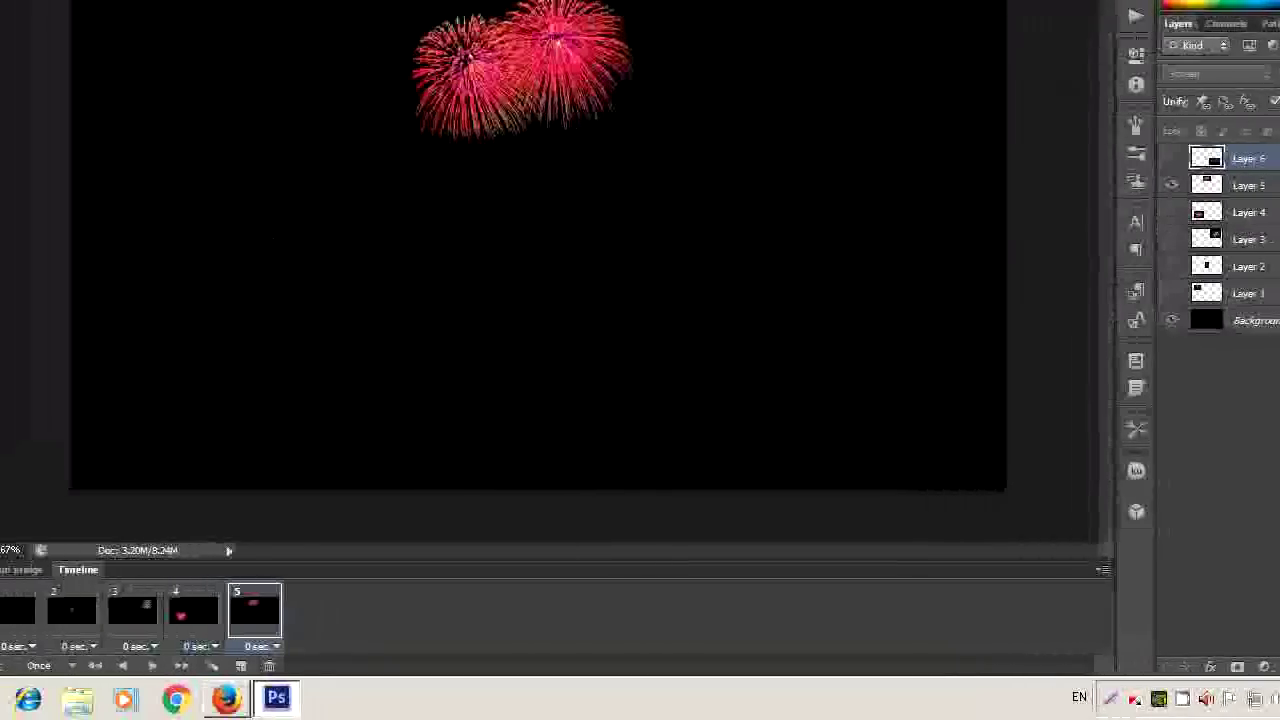
pyautogui.click(240, 665)
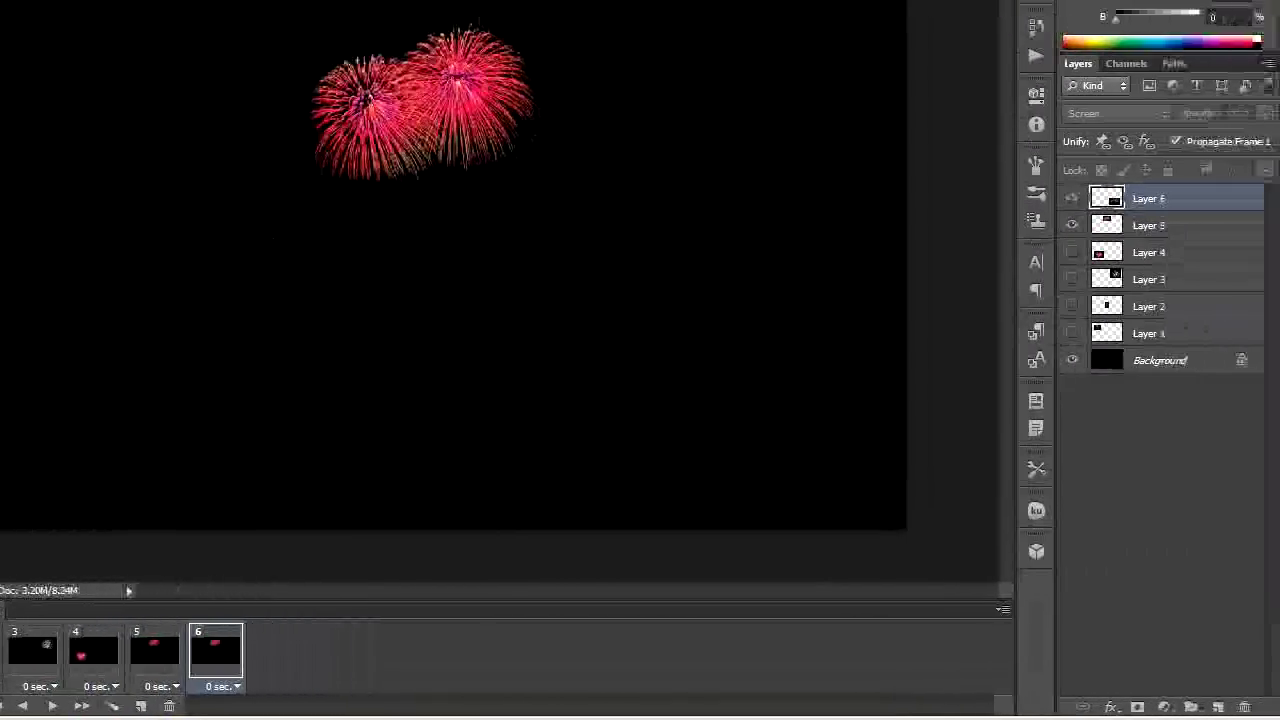
pyautogui.click(1072, 198)
pyautogui.click(1072, 225)
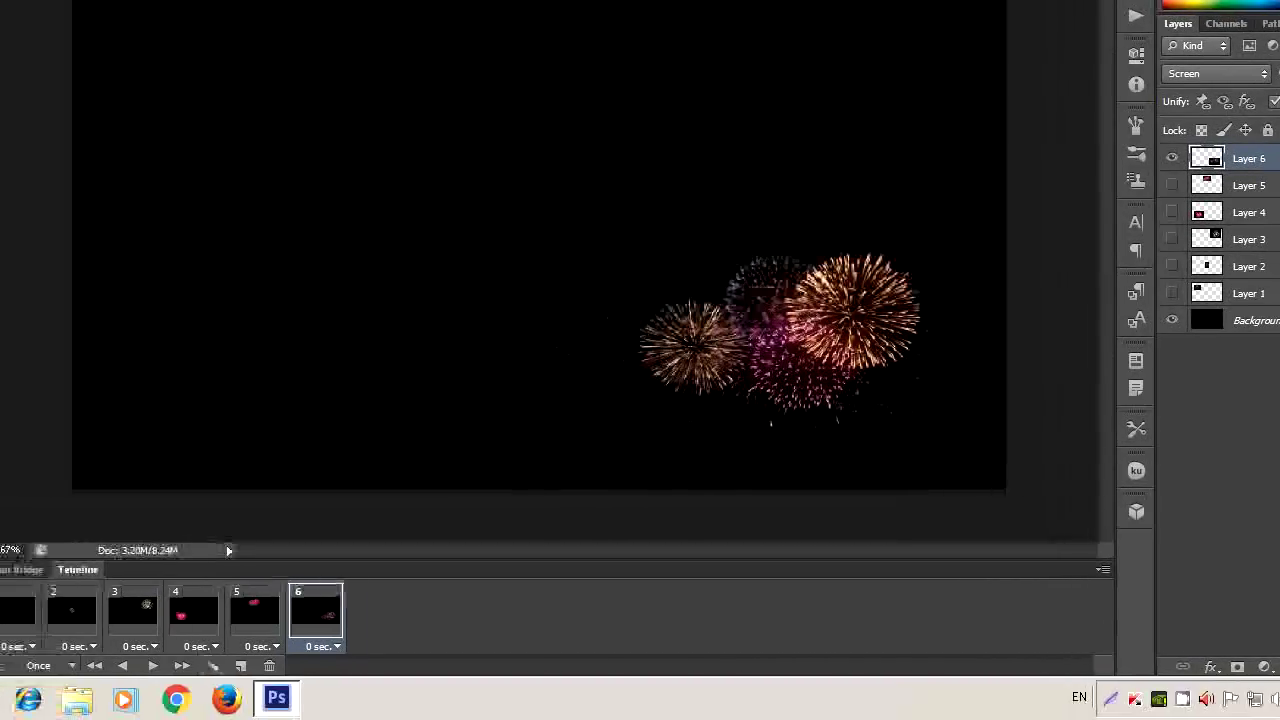
pyautogui.press('space')
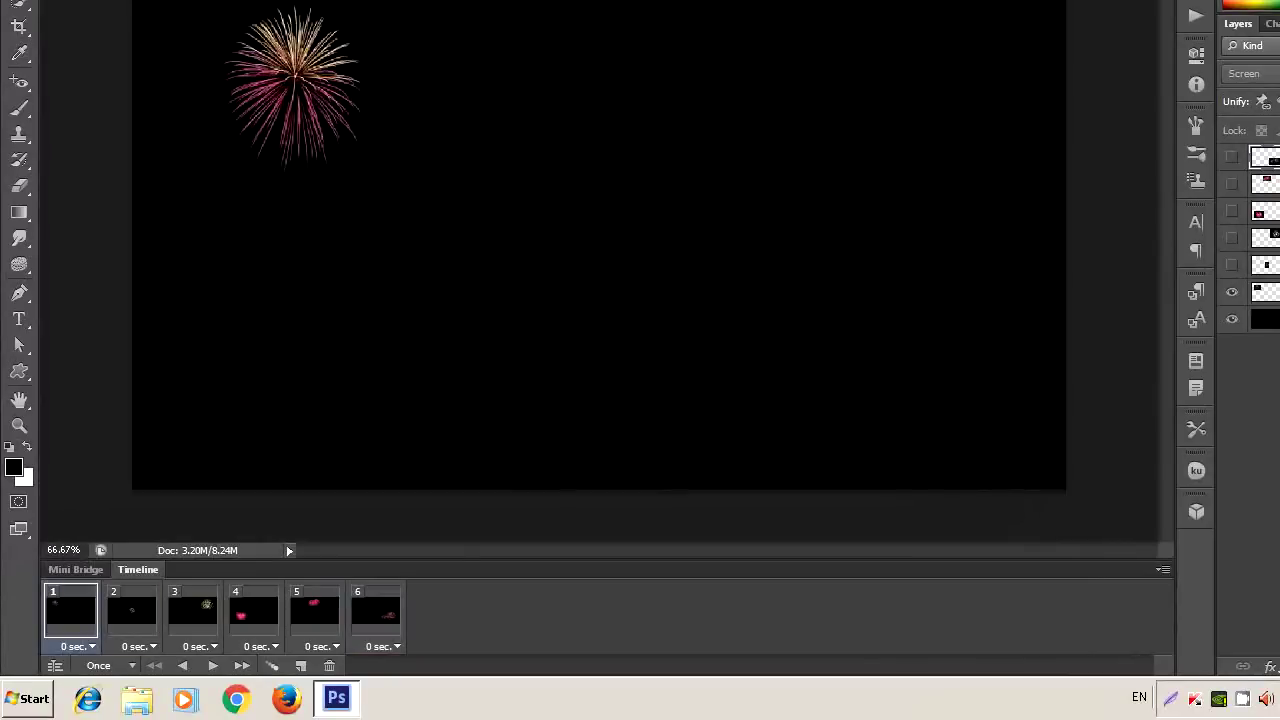
# Set the animation to loop Forever, preview it, then stop back on the first frame
pyautogui.click(98, 665)
pyautogui.click(100, 618)
pyautogui.click(213, 665)
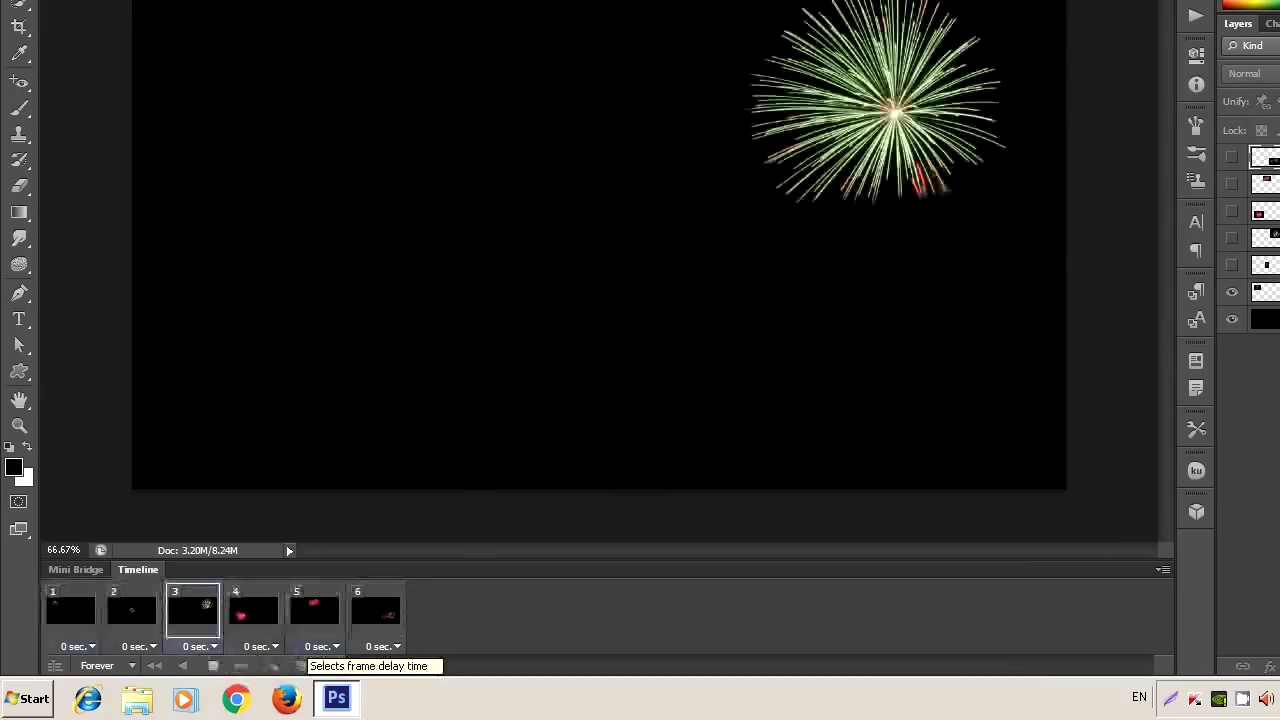
pyautogui.click(213, 665)
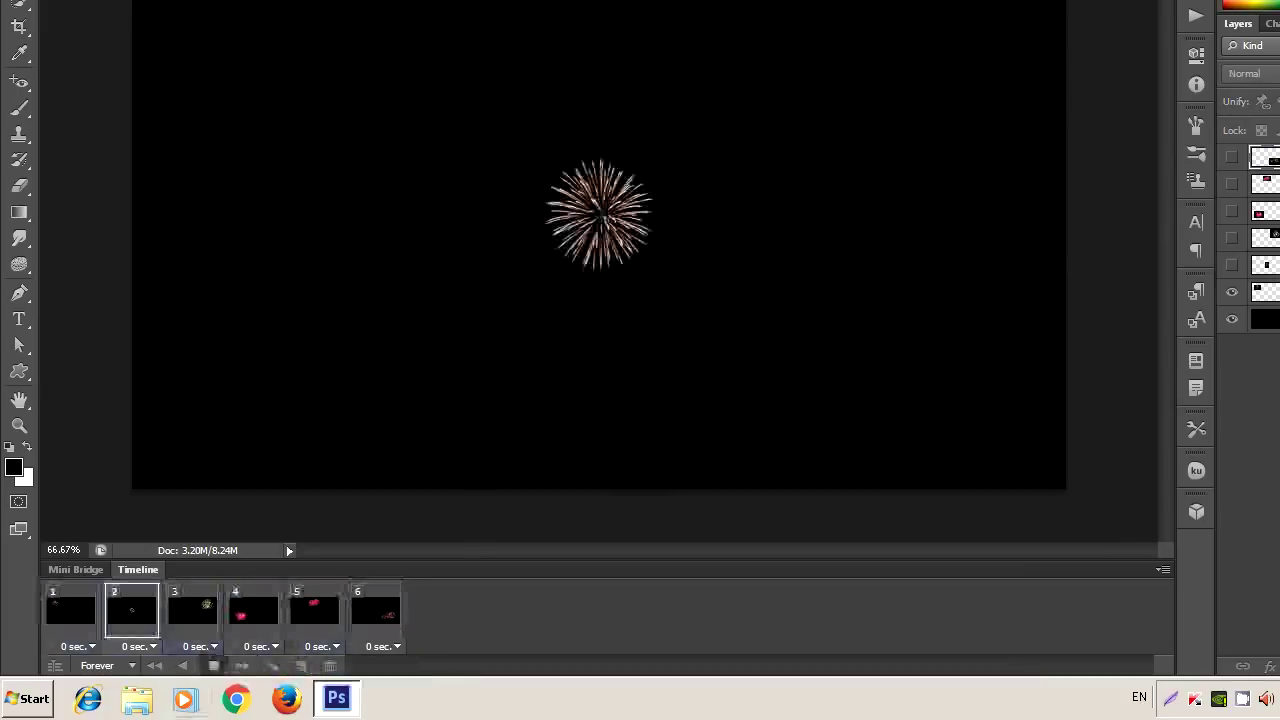
pyautogui.click(154, 665)
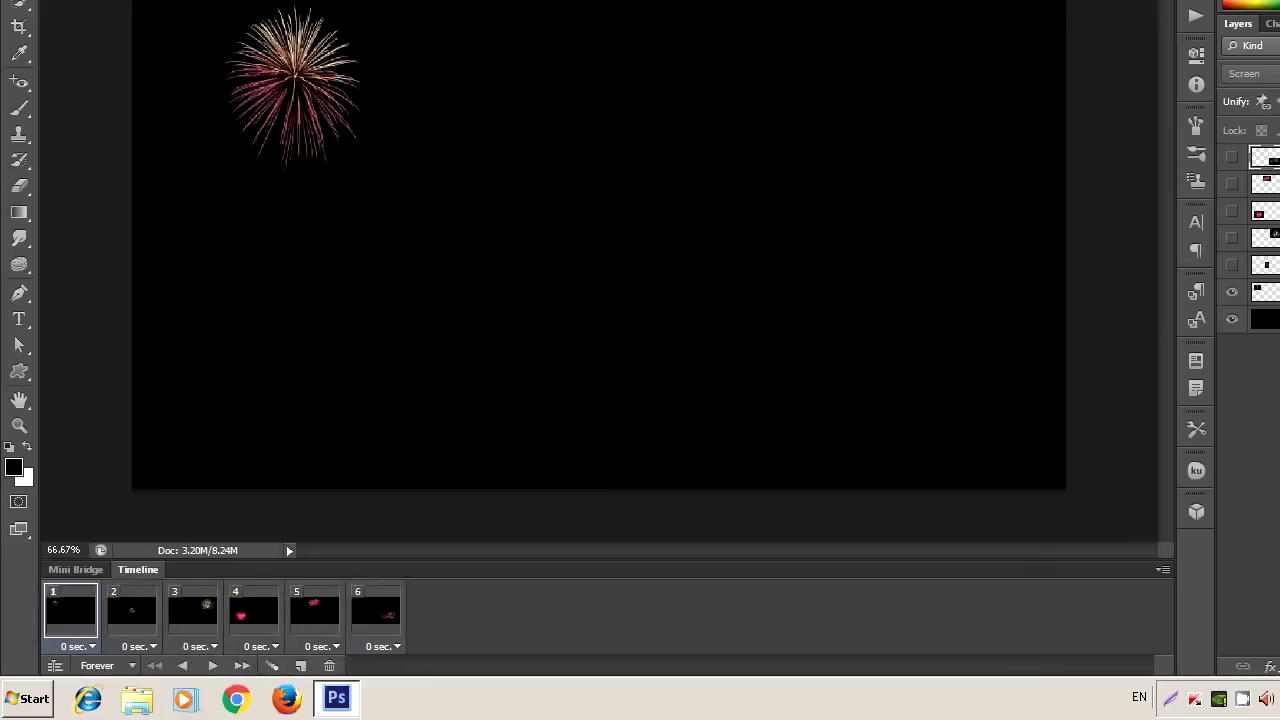
# Give all six frames a 0.2-second delay and replay from frame 1
pyautogui.keyDown('shift'); pyautogui.click(376, 610); pyautogui.keyUp('shift')
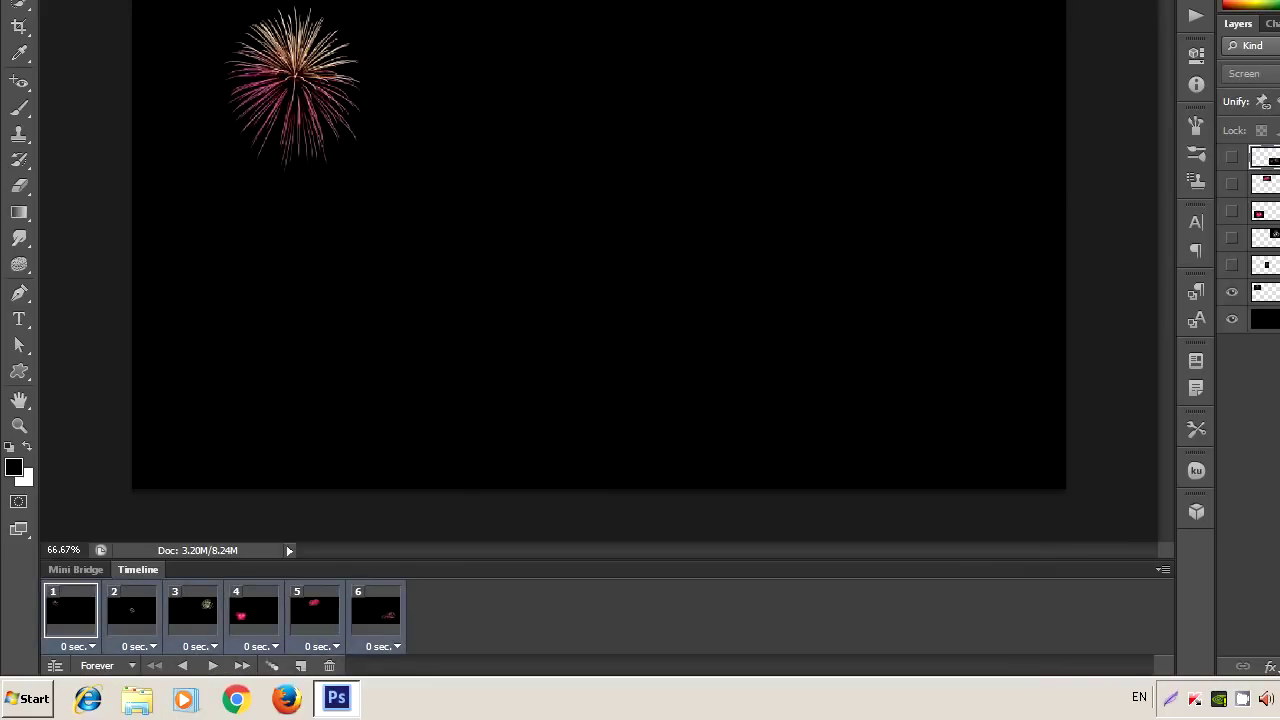
pyautogui.click(383, 646)
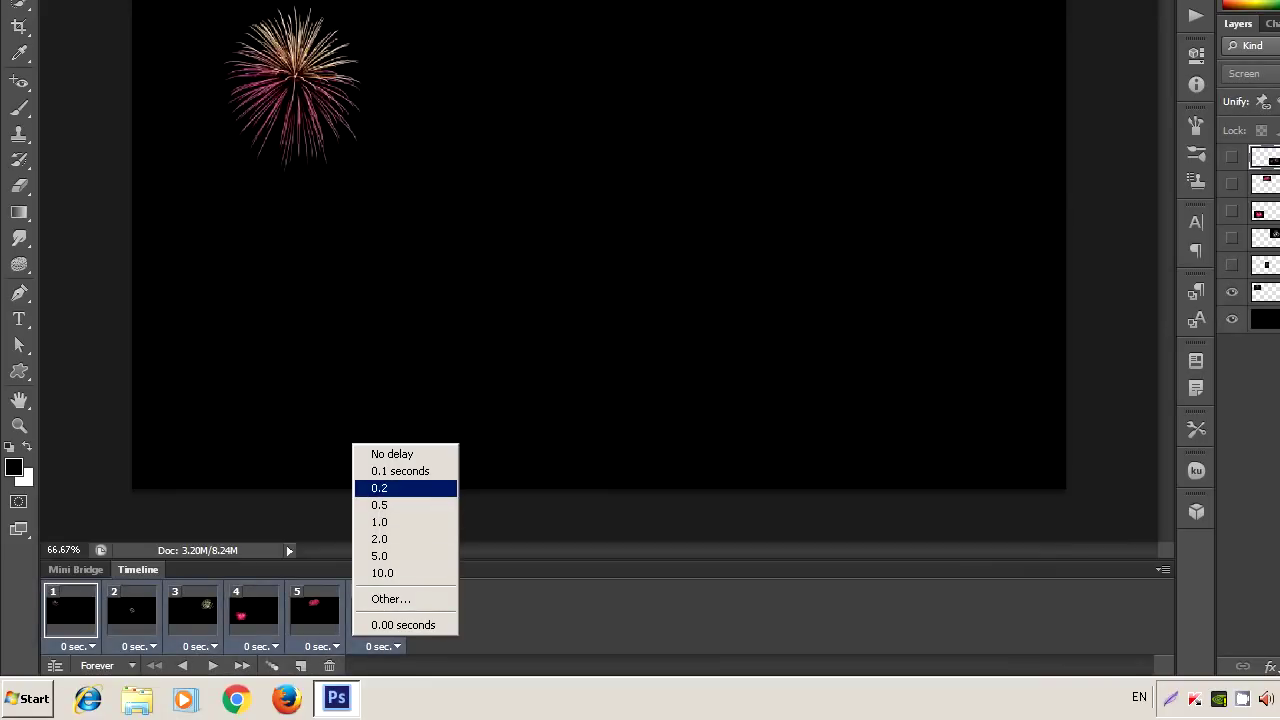
pyautogui.click(400, 488)
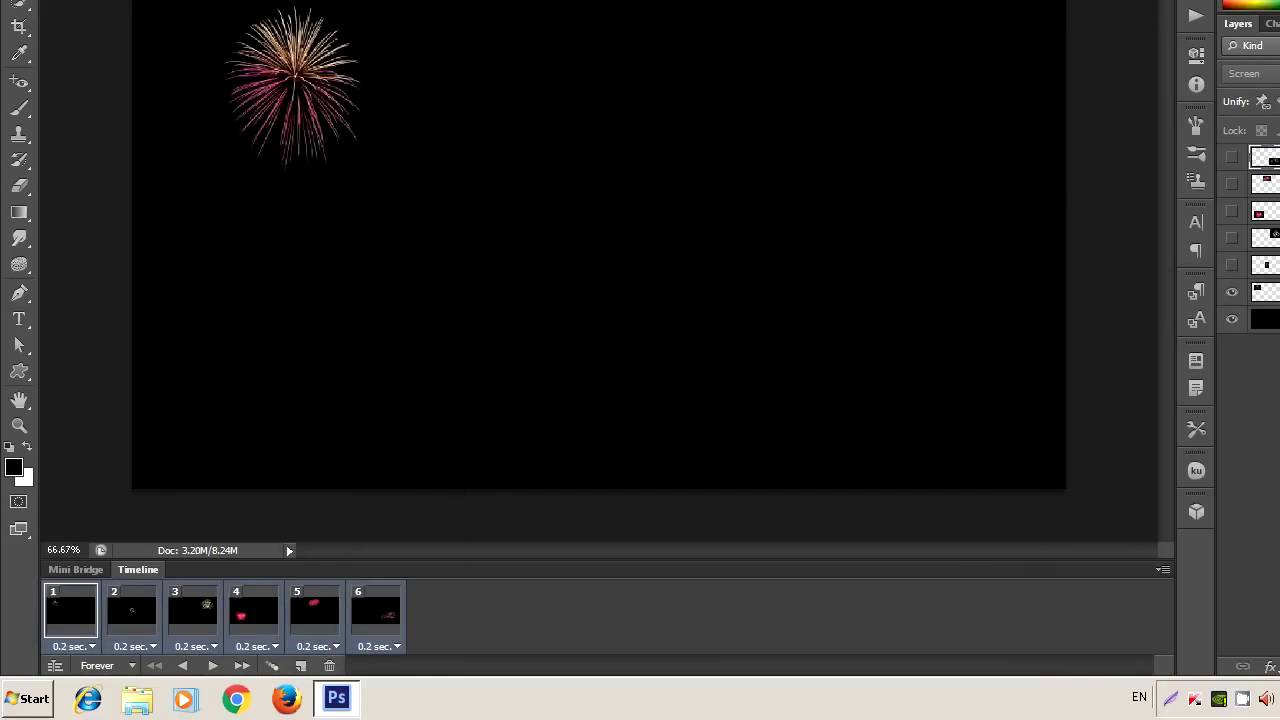
pyautogui.click(70, 610)
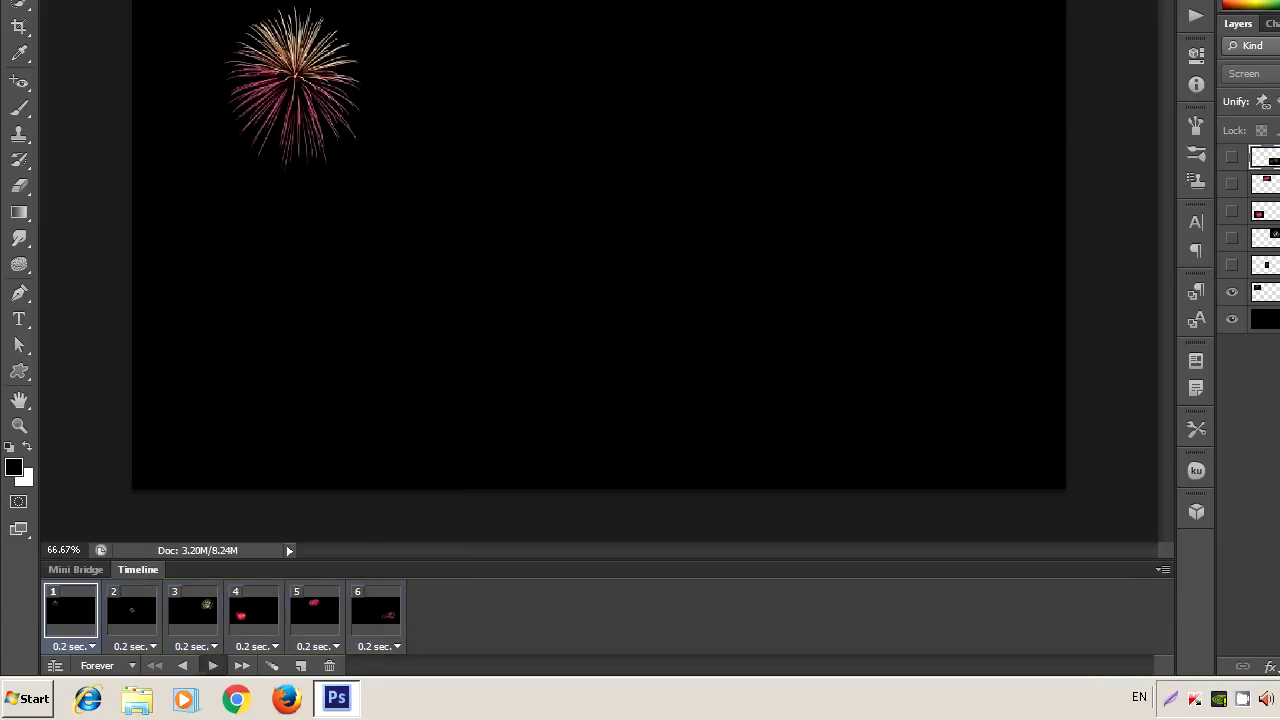
pyautogui.click(213, 665)
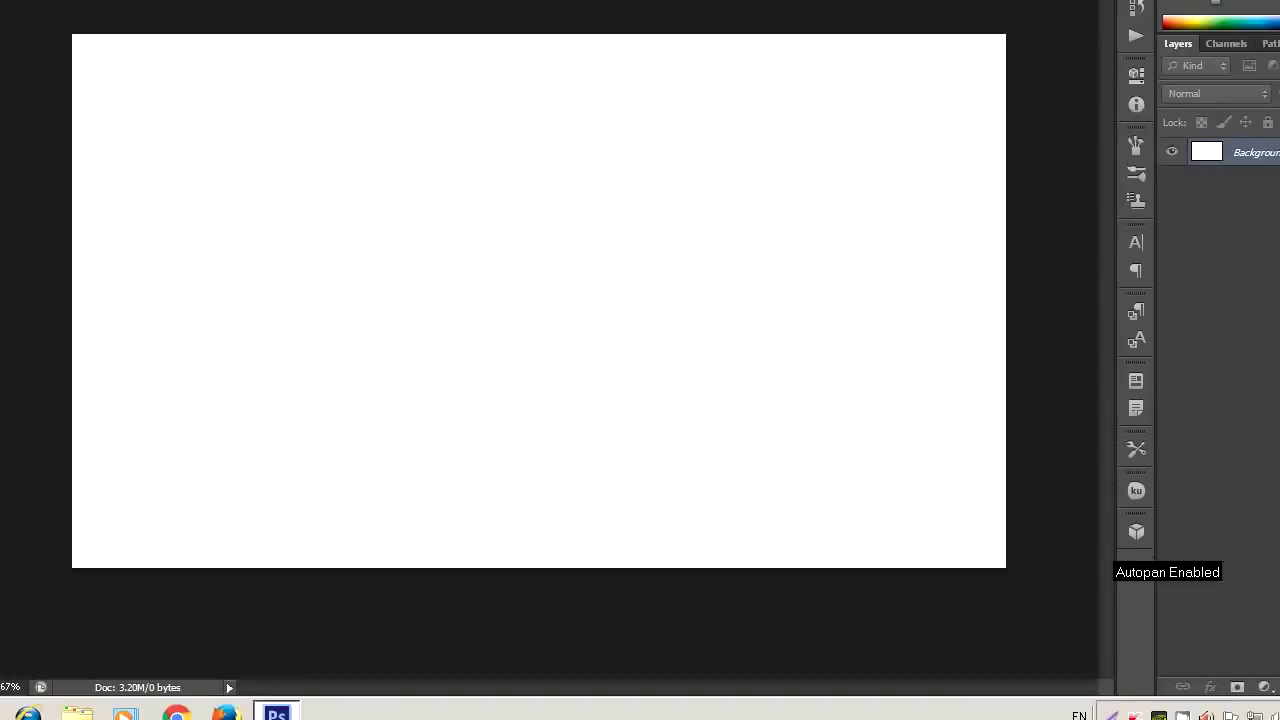
# Add a new layer filled solid black above the Background and duplicate it with Ctrl+J
pyautogui.click(1218, 667)
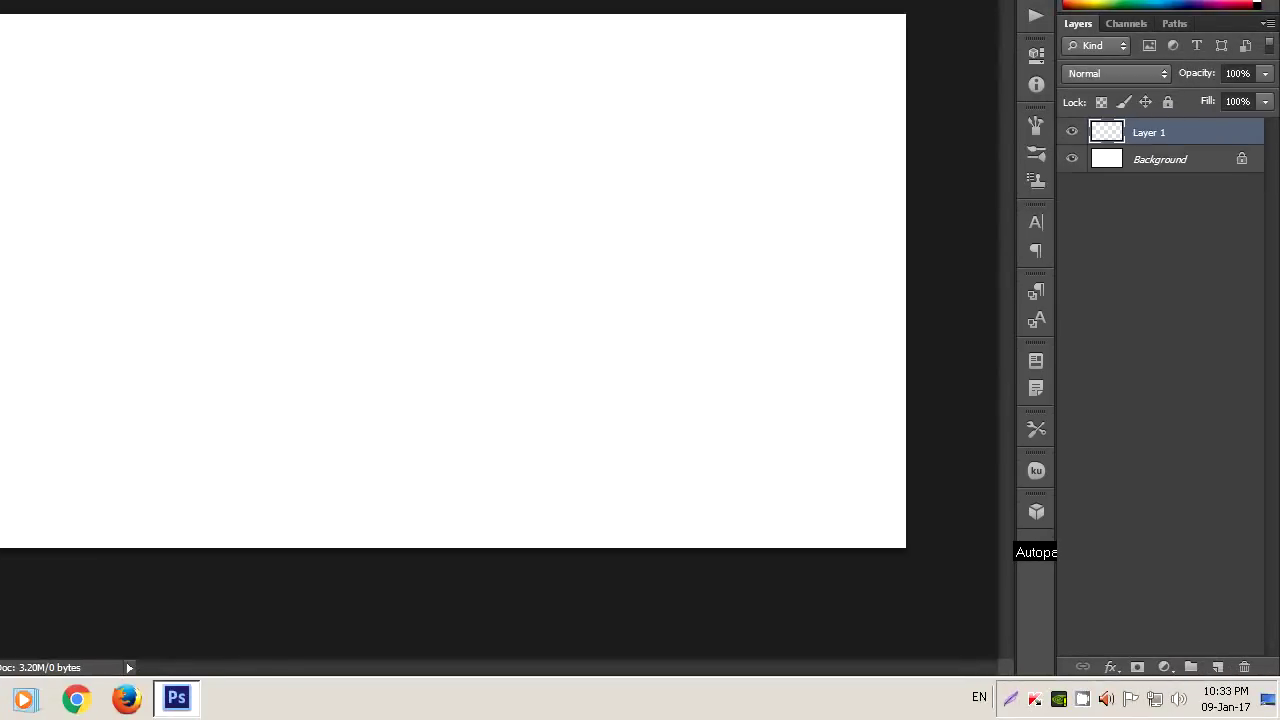
pyautogui.hotkey('alt', 'BackSpace')
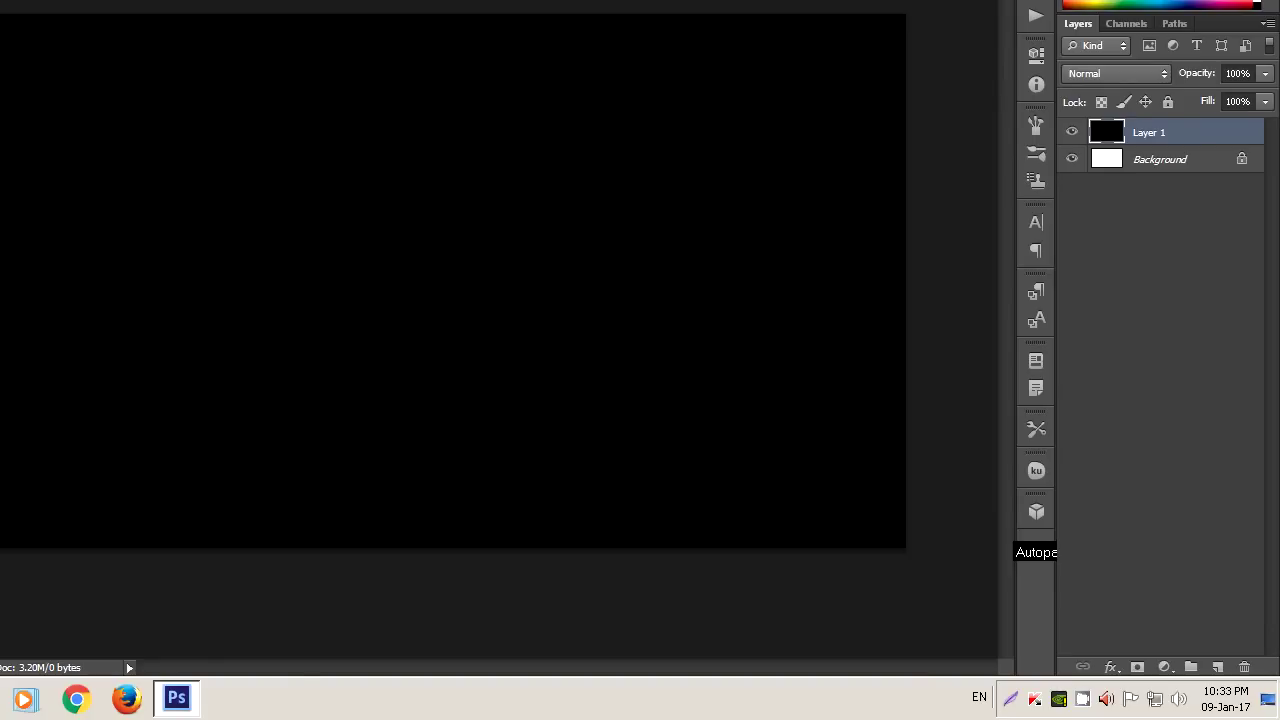
pyautogui.hotkey('ctrl', 'j')
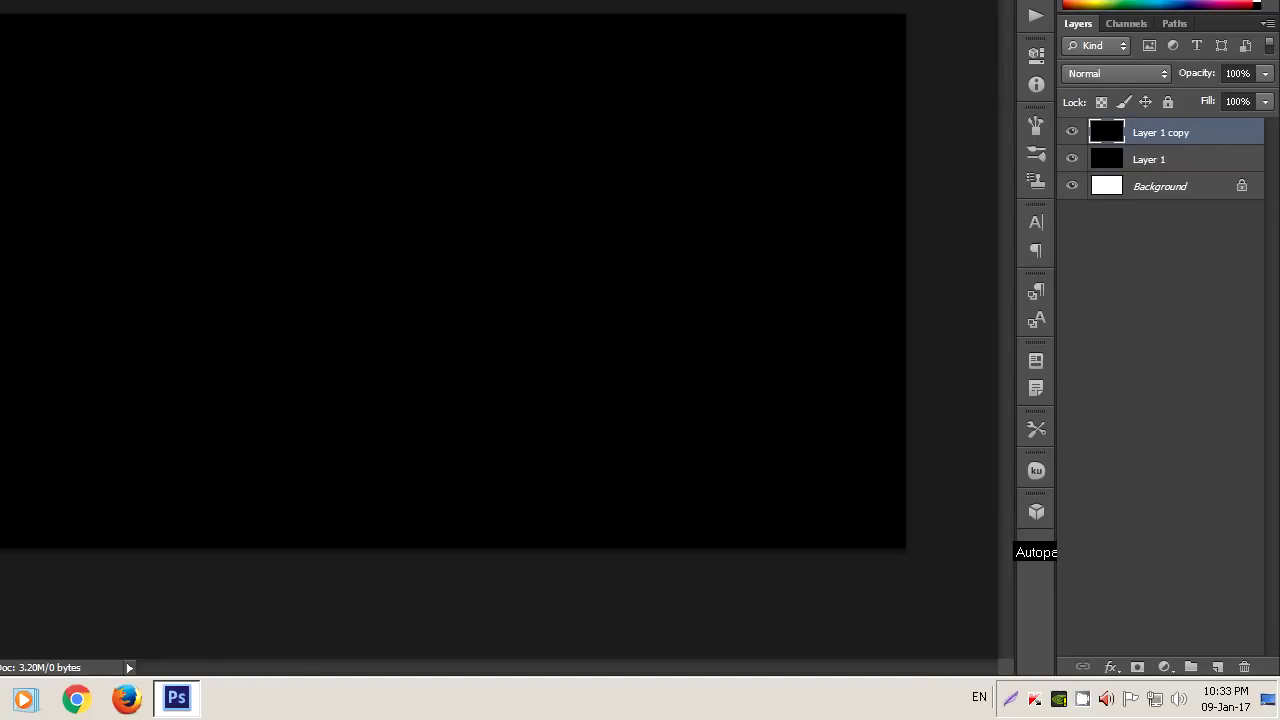
pyautogui.hotkey('ctrl', 'j')
pyautogui.hotkey('ctrl', 'j')
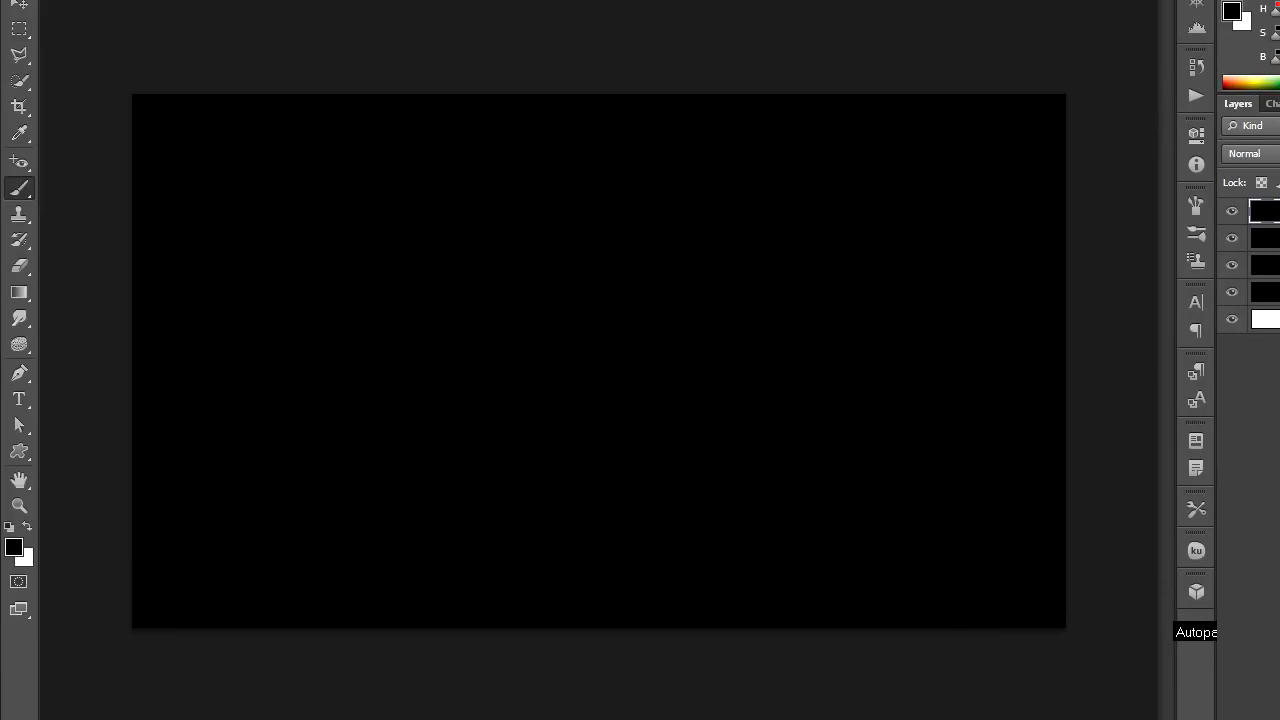
# Choose the 2500 brush preset, set a magenta hue, and make Layer 1 active
pyautogui.click(101, 45)
pyautogui.scroll(-3, 130, 248)
pyautogui.scroll(-3, 130, 248)
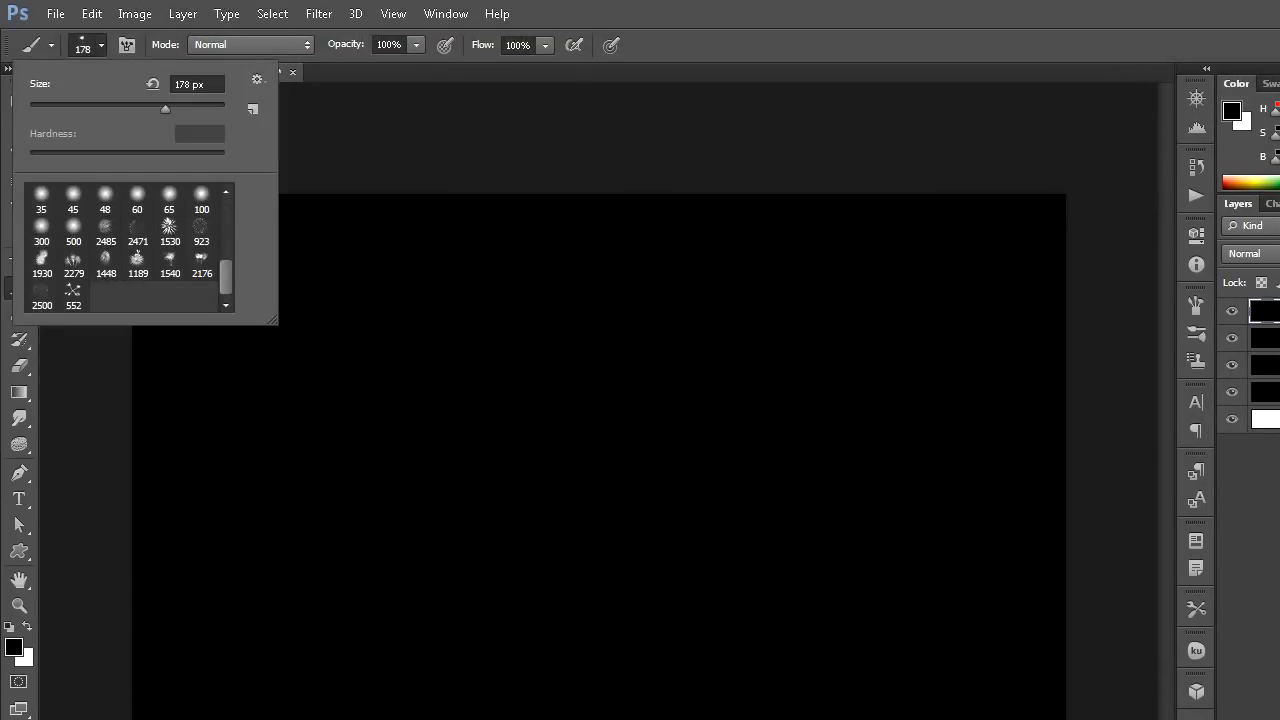
pyautogui.click(42, 292)
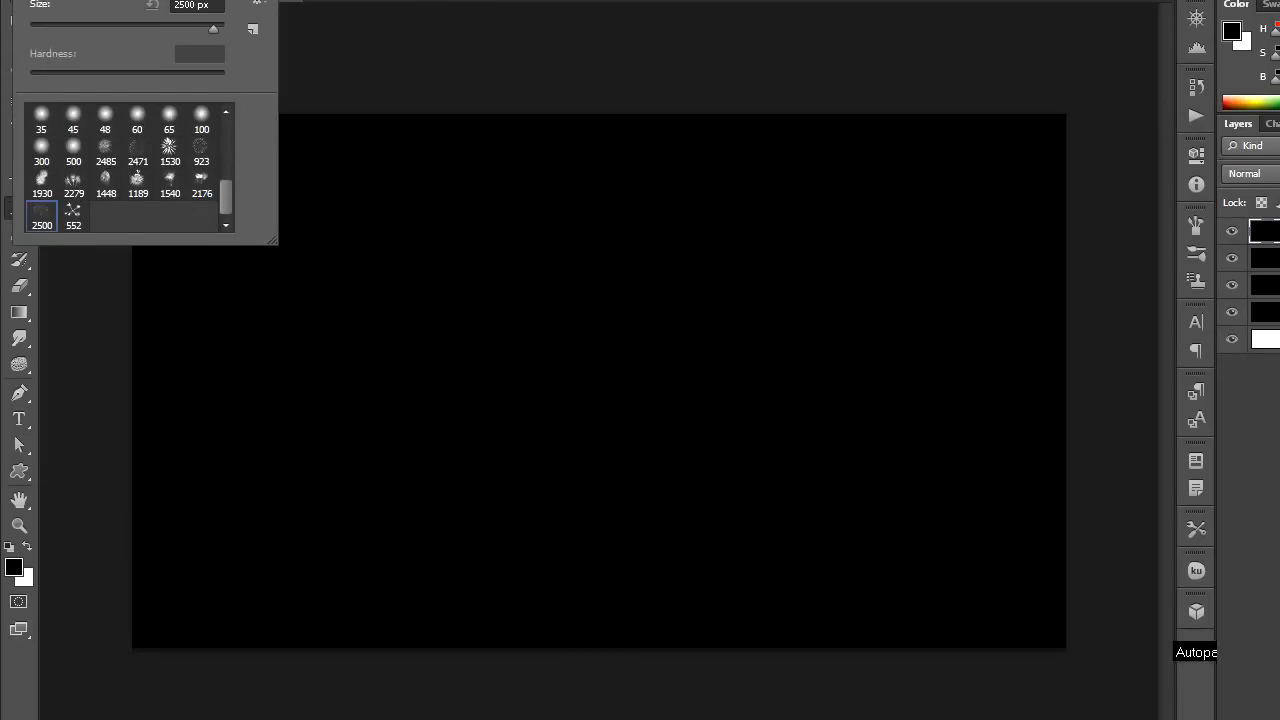
pyautogui.click(13, 527)
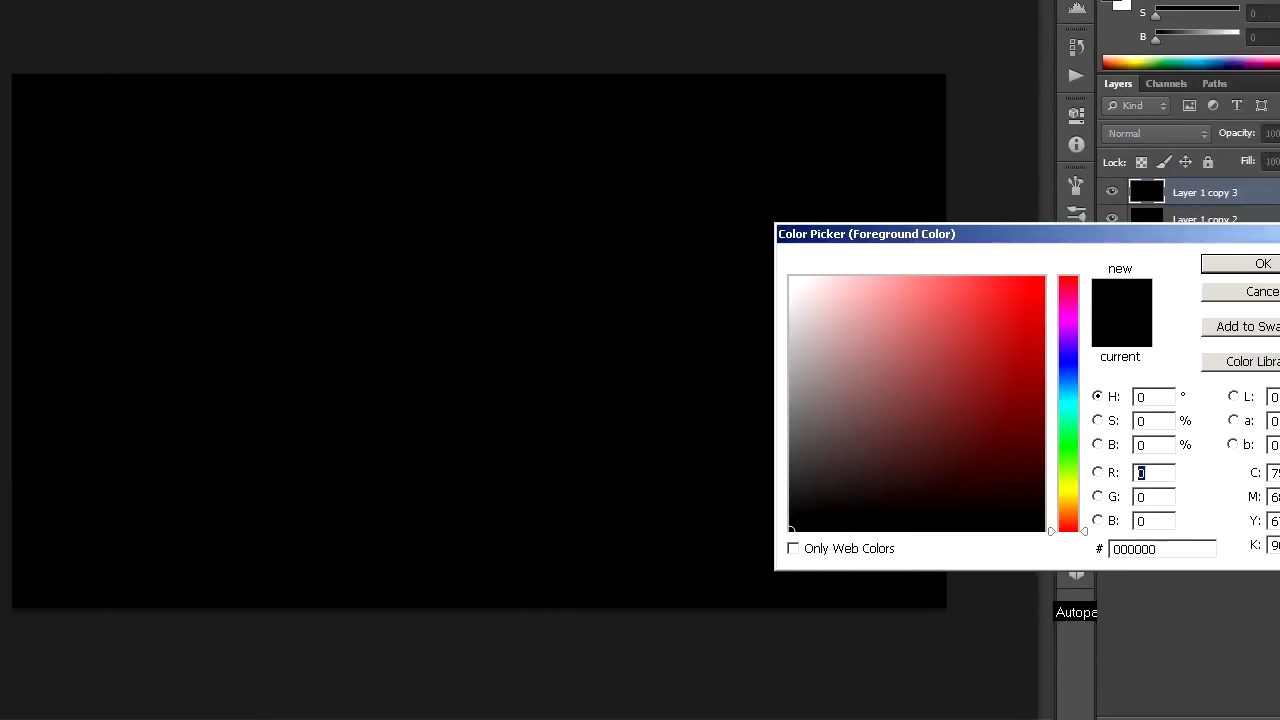
pyautogui.click(1068, 318)
pyautogui.press('Return')
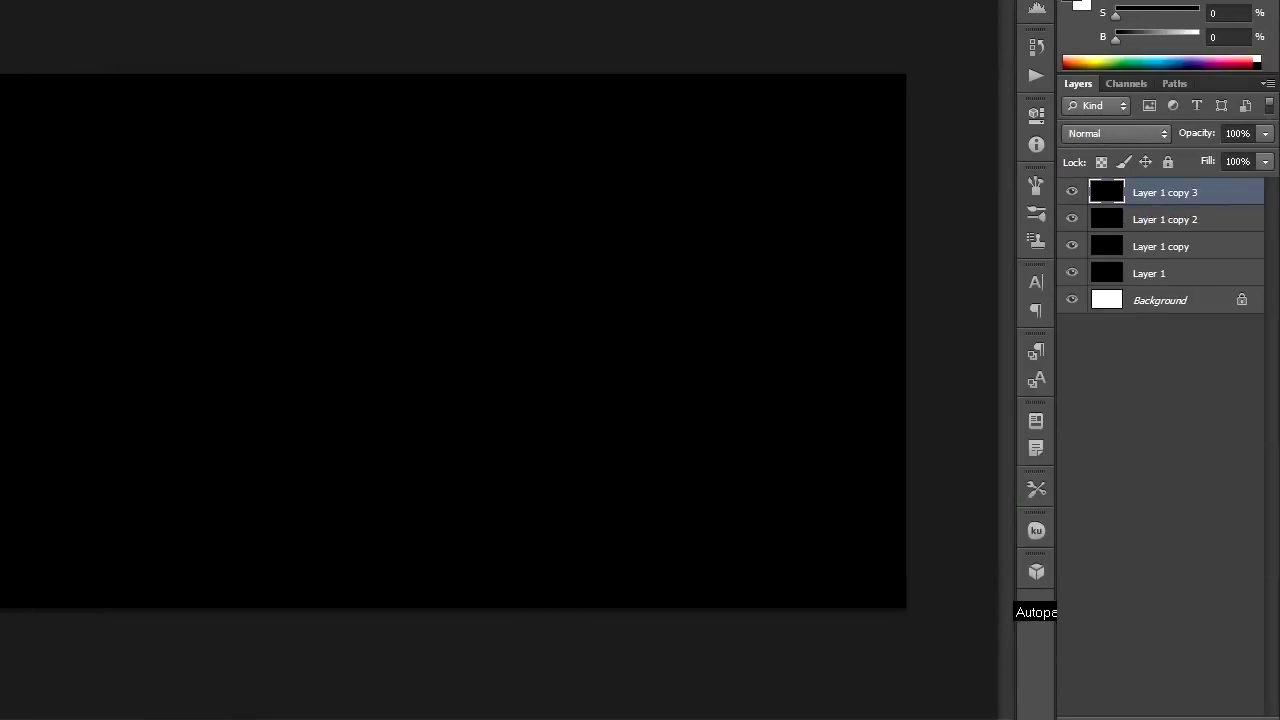
pyautogui.hotkey('alt', '[')
pyautogui.hotkey('alt', '[')
pyautogui.hotkey('alt', '[')
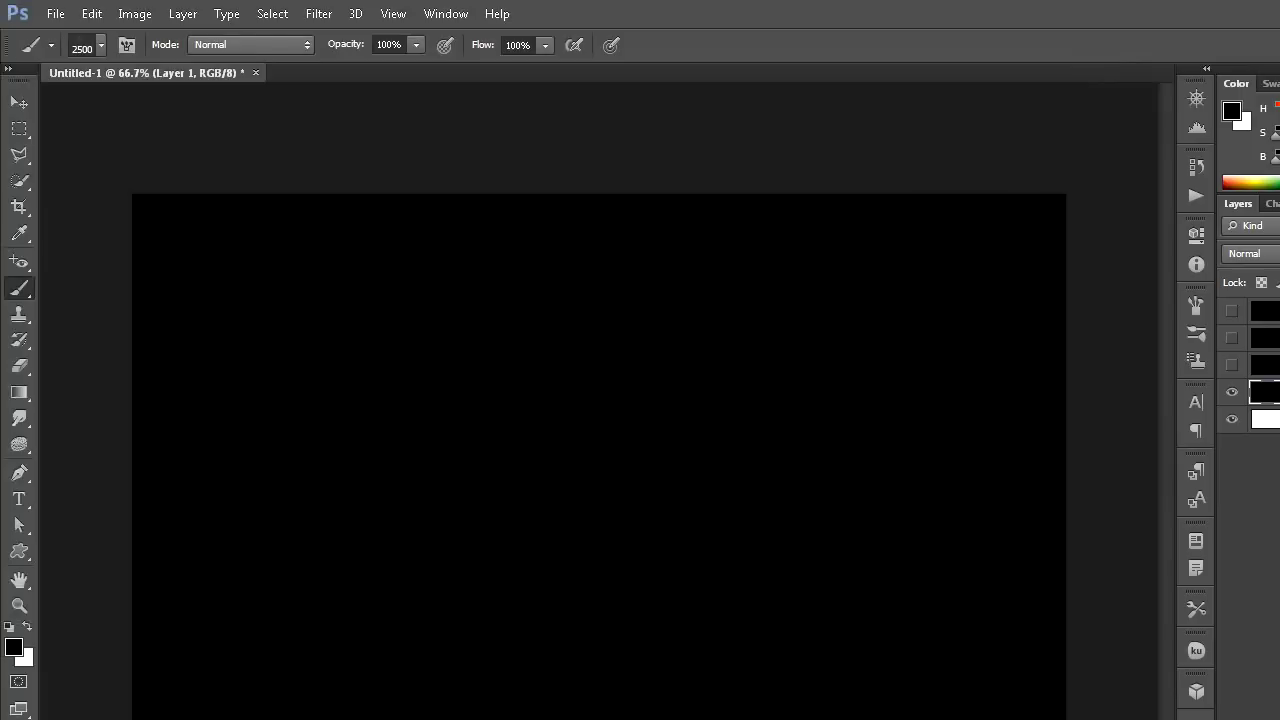
# Set the brush to 349 px, pick bright magenta fb11fe, and stamp a firework upper left
pyautogui.click(100, 45)
pyautogui.write('349')
pyautogui.press('Return')
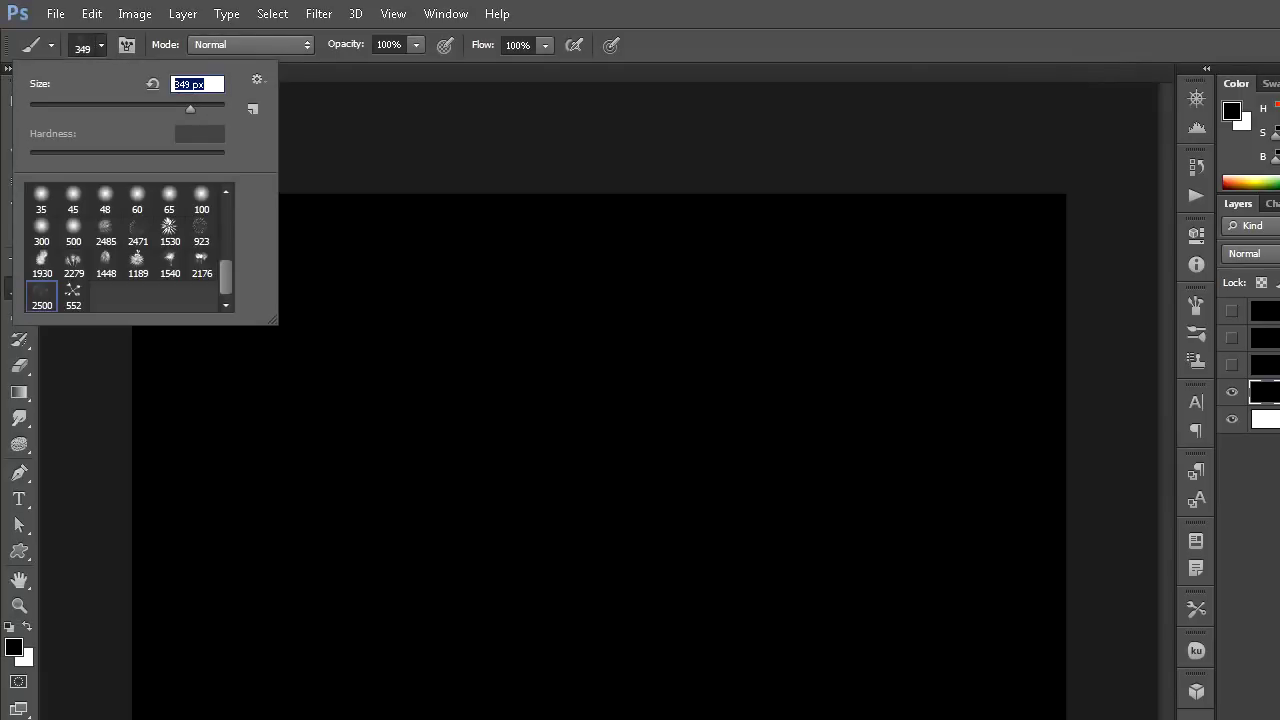
pyautogui.press('Return')
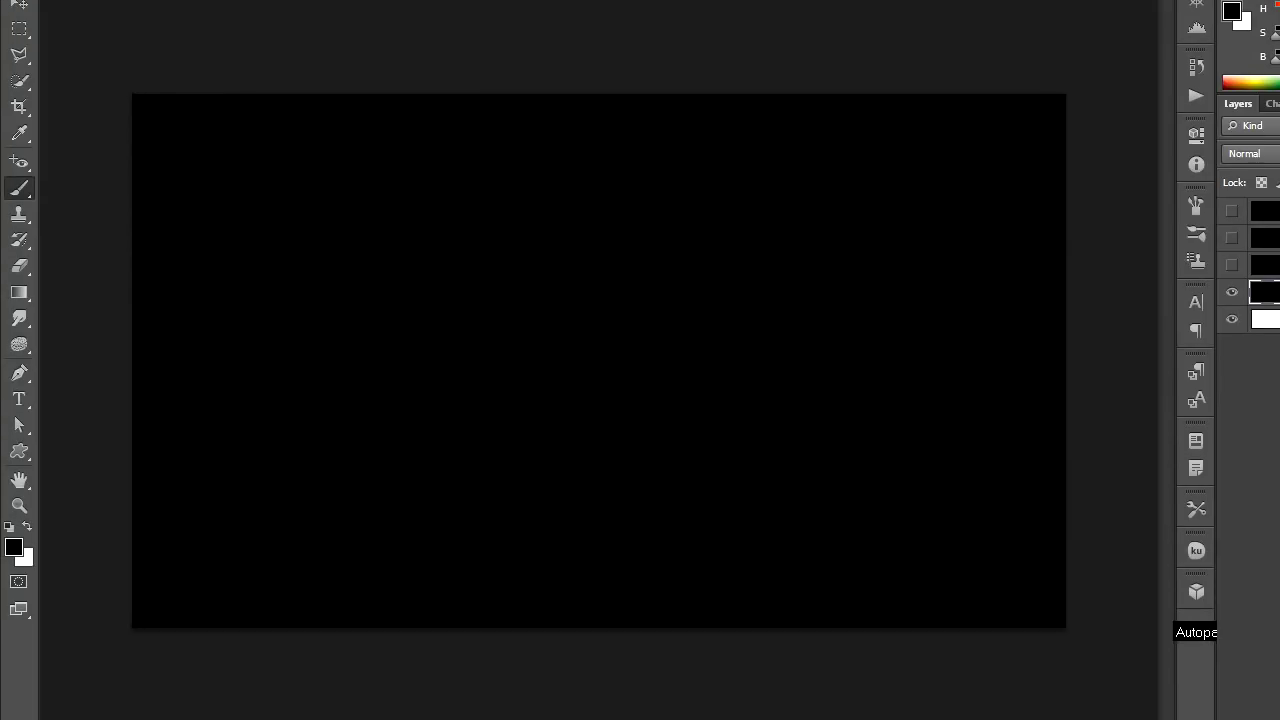
pyautogui.click(13, 647)
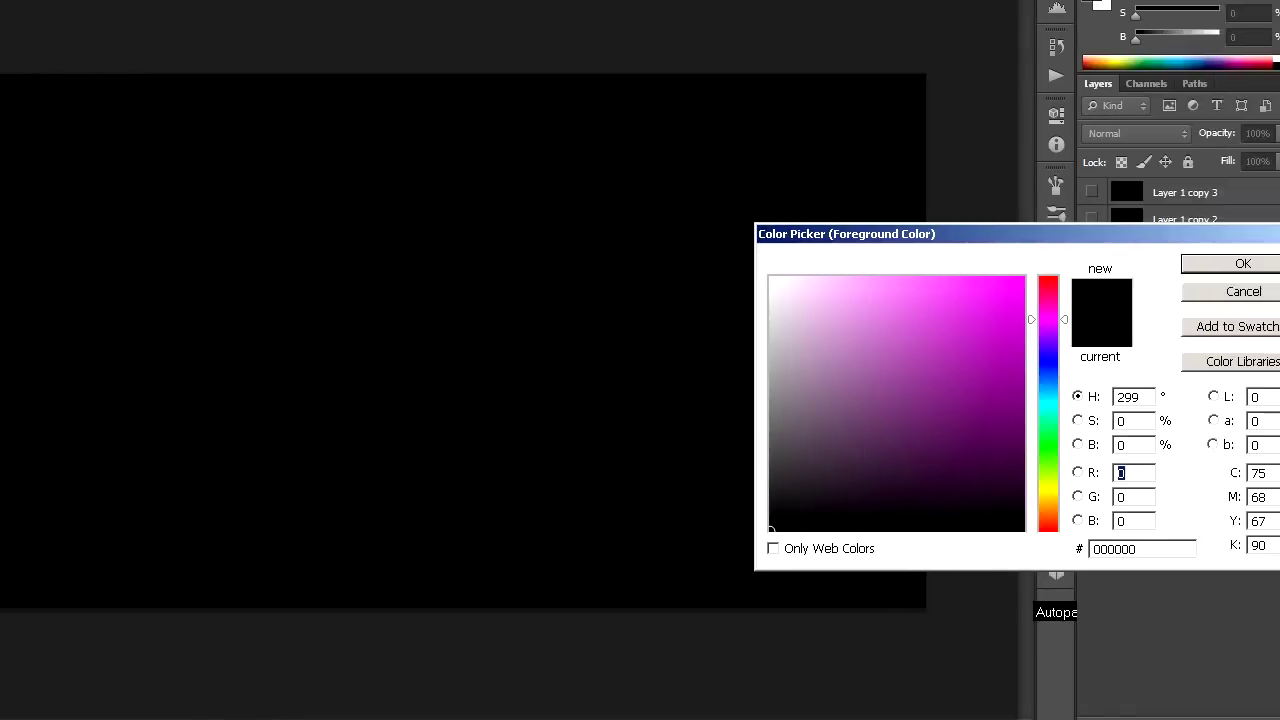
pyautogui.click(1147, 279)
pyautogui.click(1223, 263)
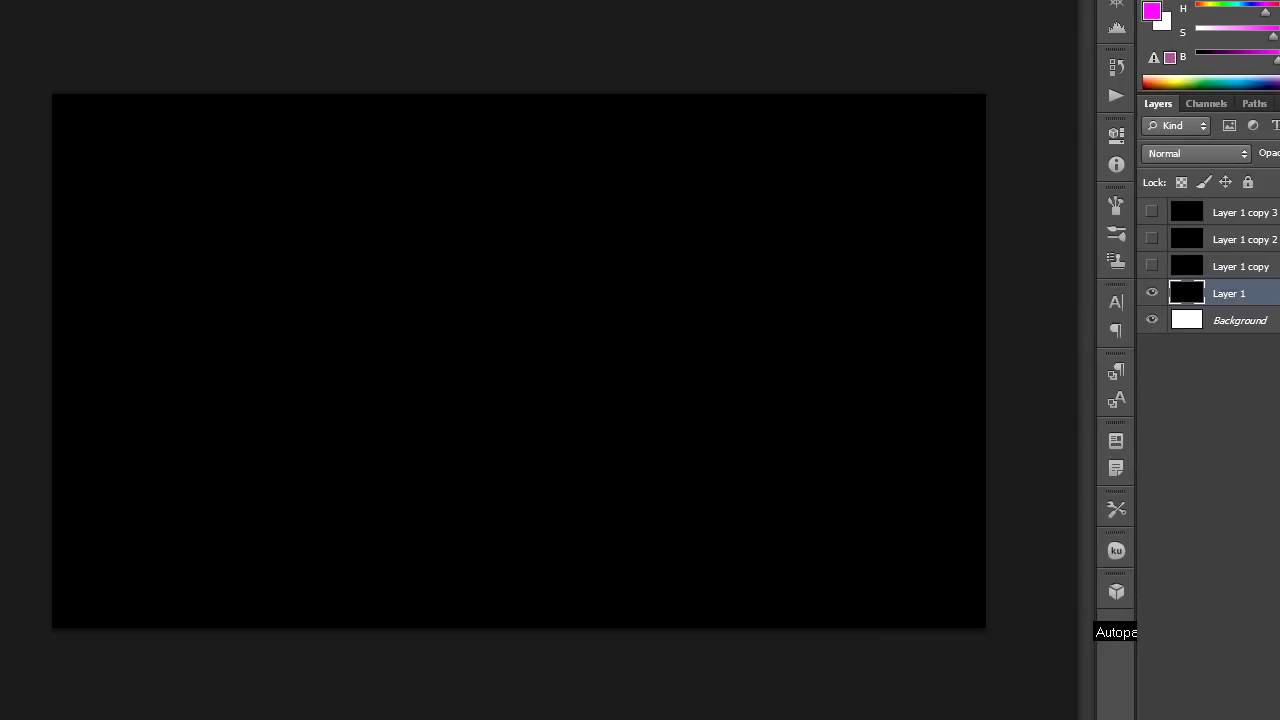
pyautogui.click(206, 166)
# Stamp a second magenta firework on the right, then show Layer 1 copy and hide Layer 1
pyautogui.click(899, 255)
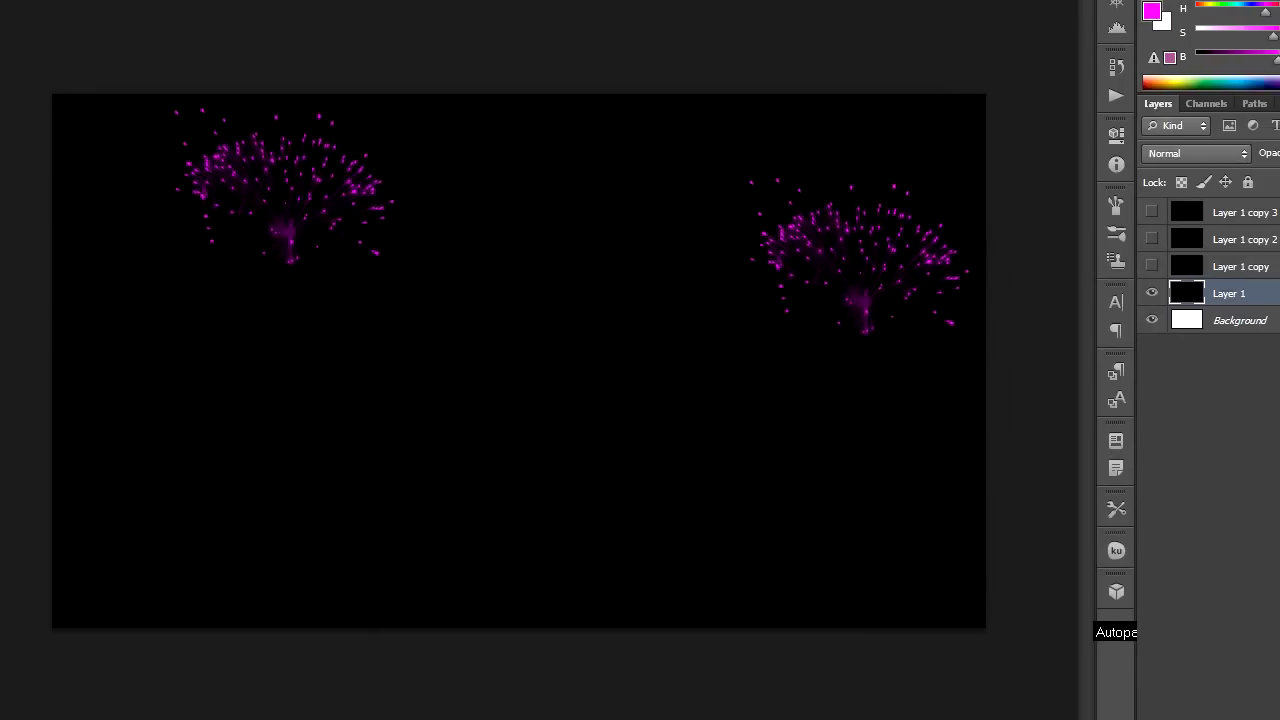
pyautogui.click(1071, 266)
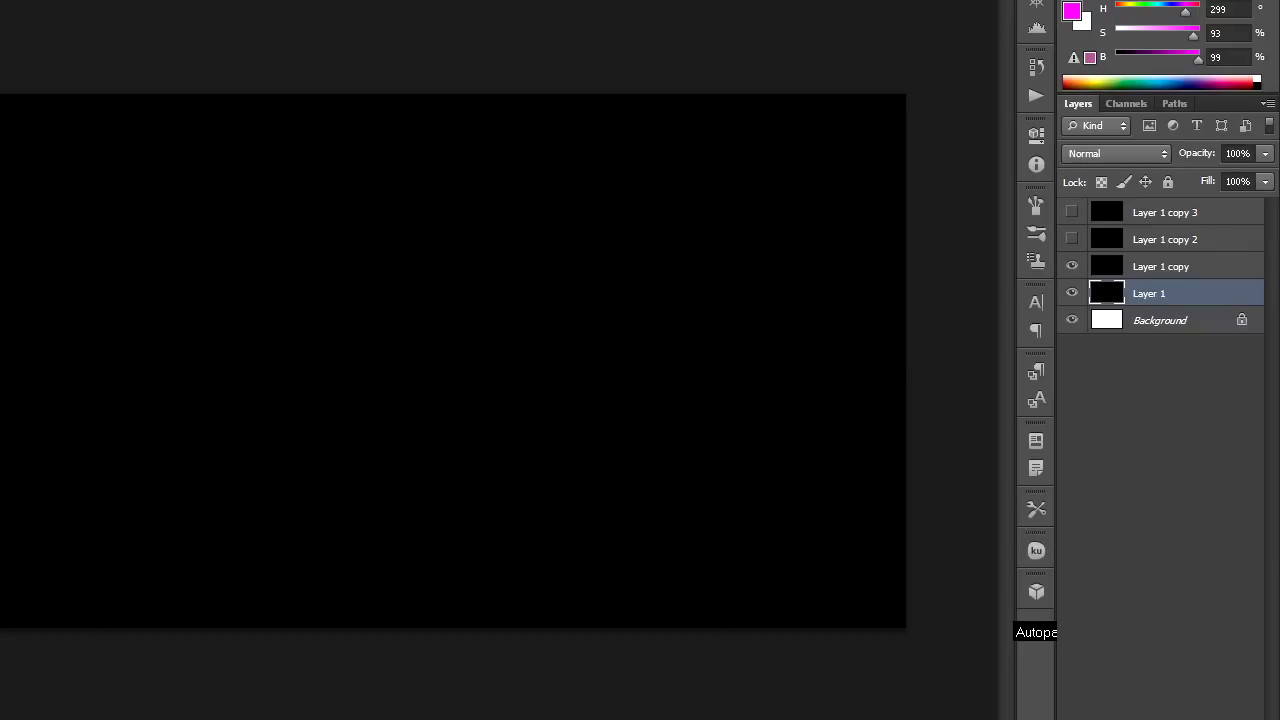
pyautogui.click(1071, 293)
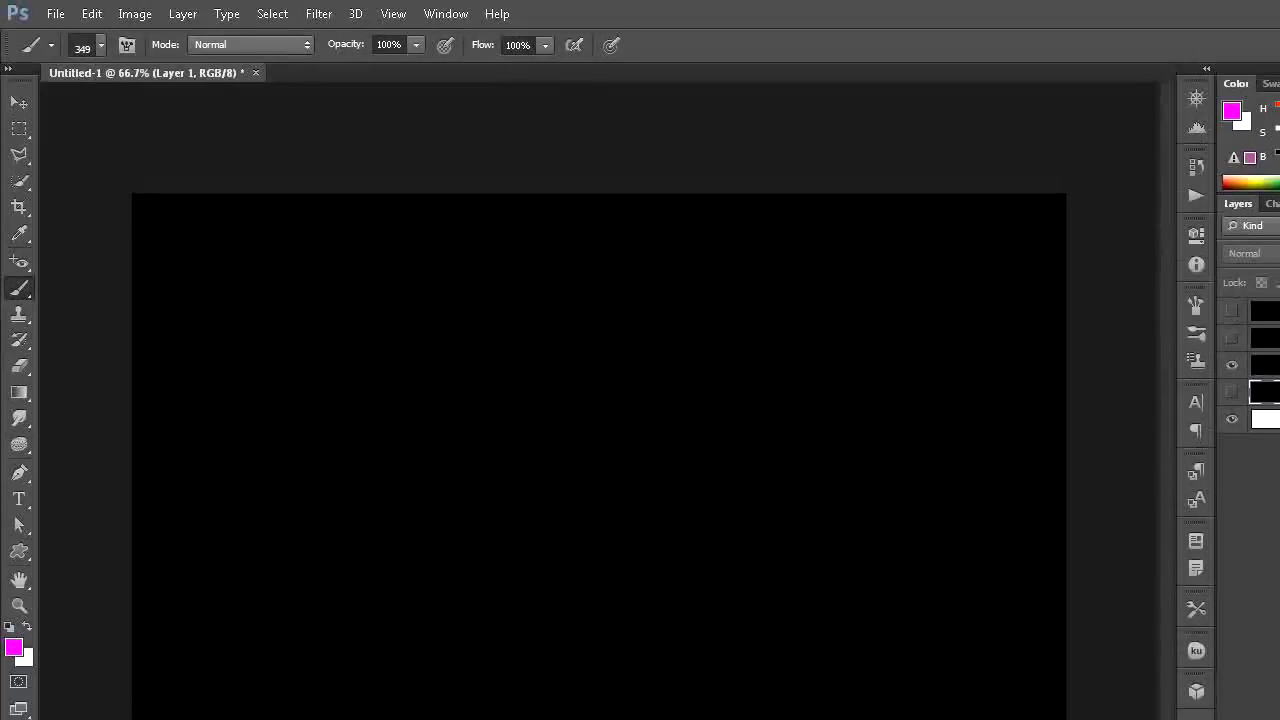
# Stamp a blue 1c11fe starburst with preset 1530 on Layer 1 copy
pyautogui.click(90, 44)
pyautogui.click(169, 230)
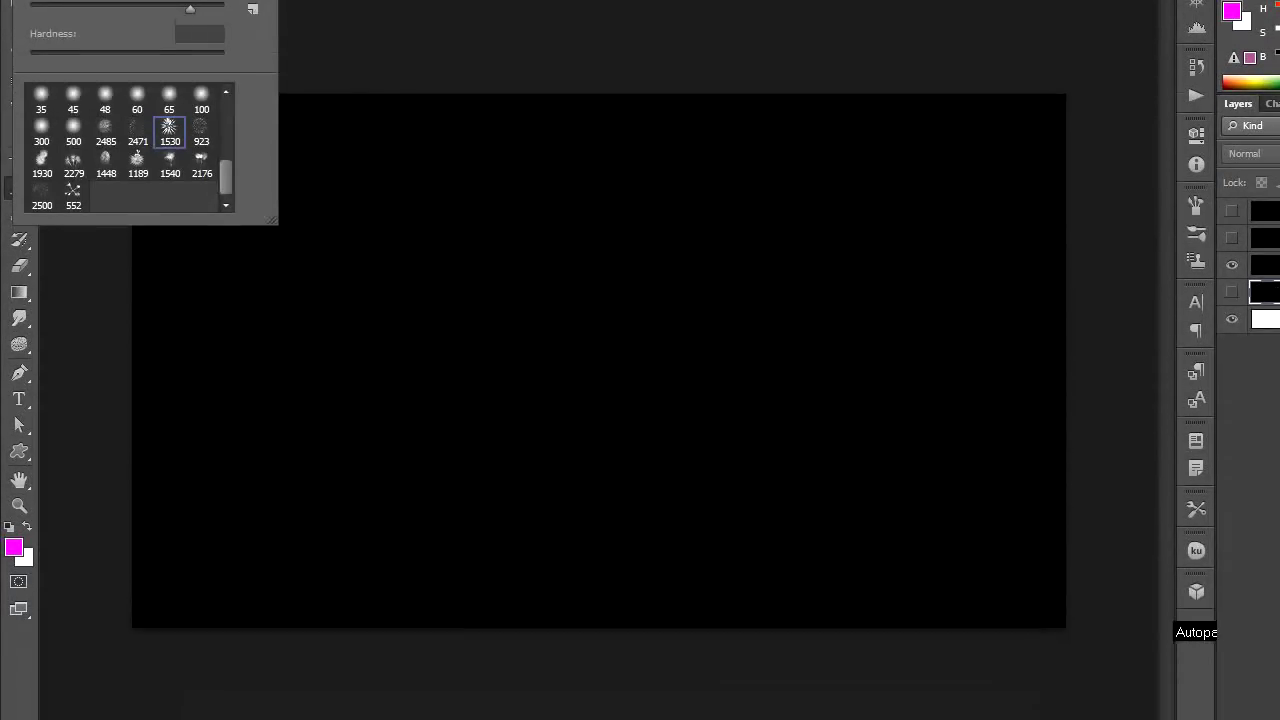
pyautogui.click(14, 647)
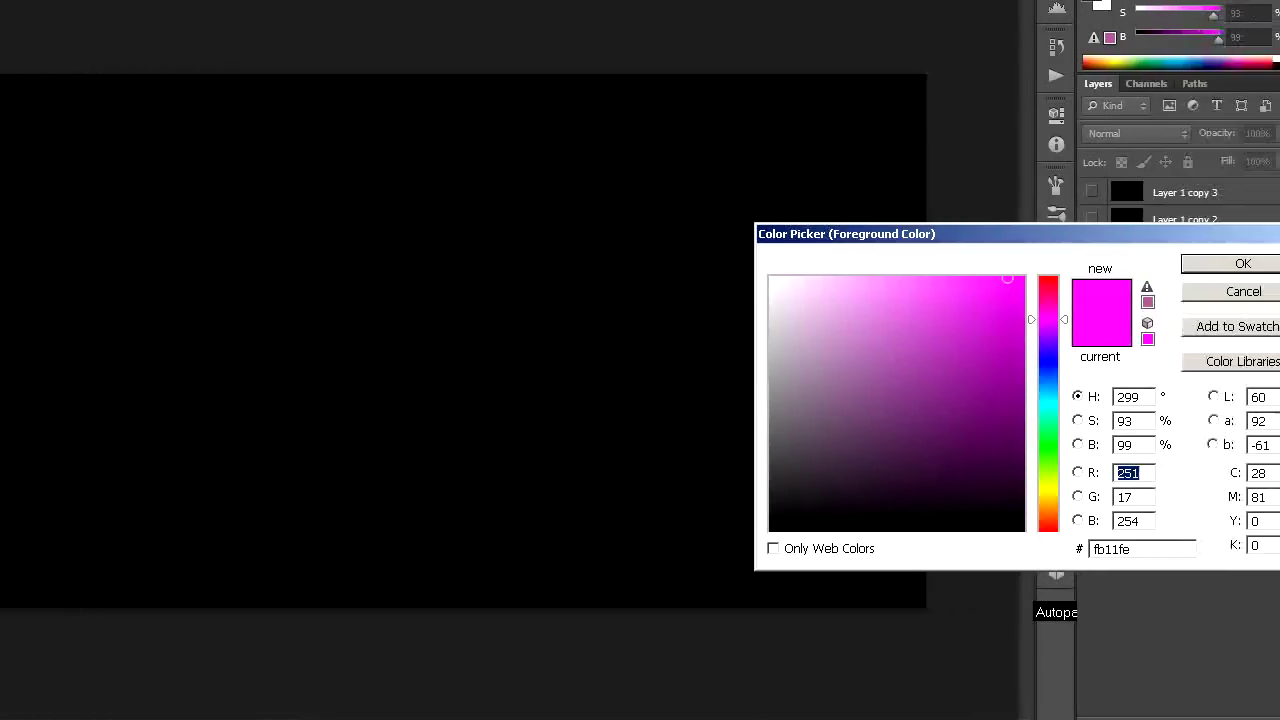
pyautogui.write('28')
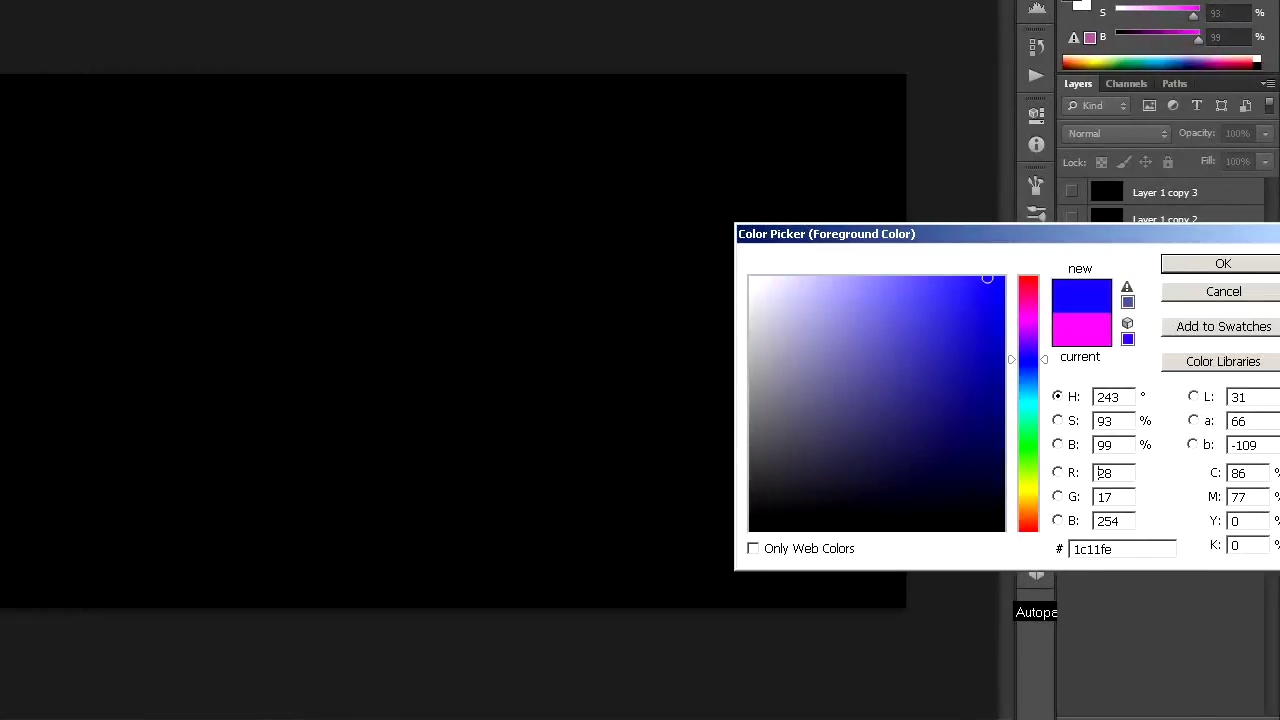
pyautogui.press('Return')
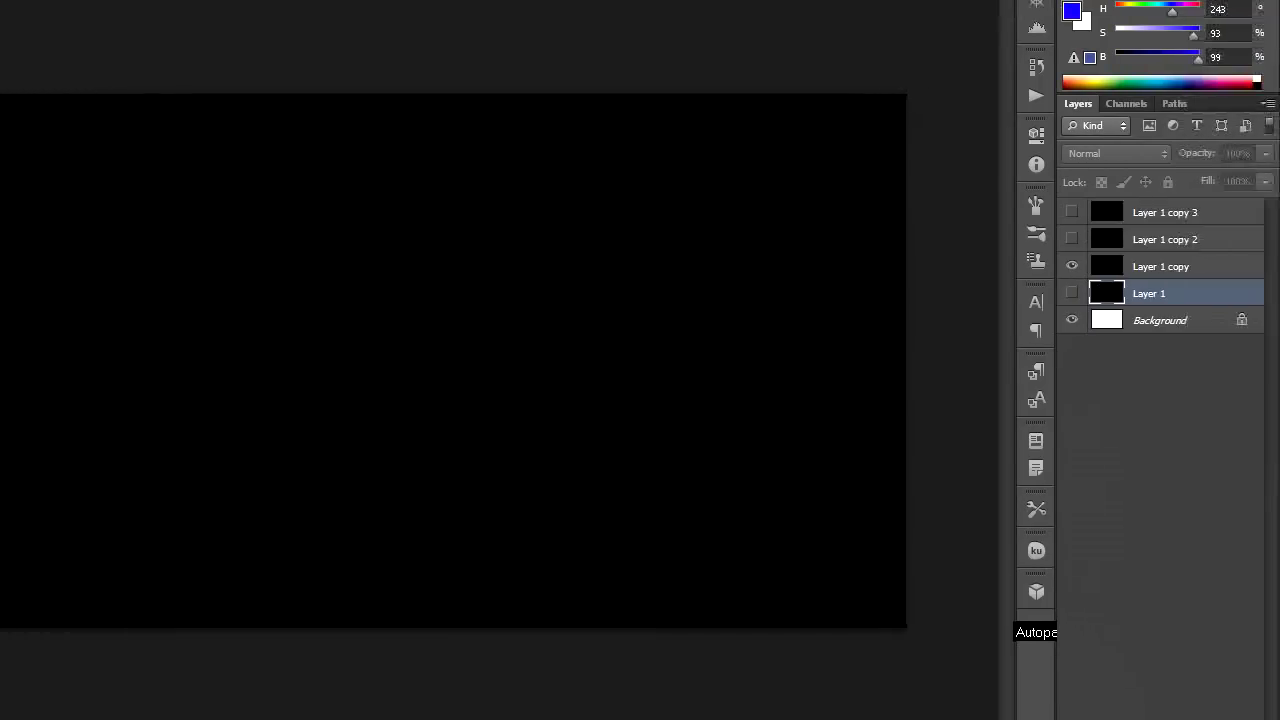
pyautogui.hotkey('alt', ']')
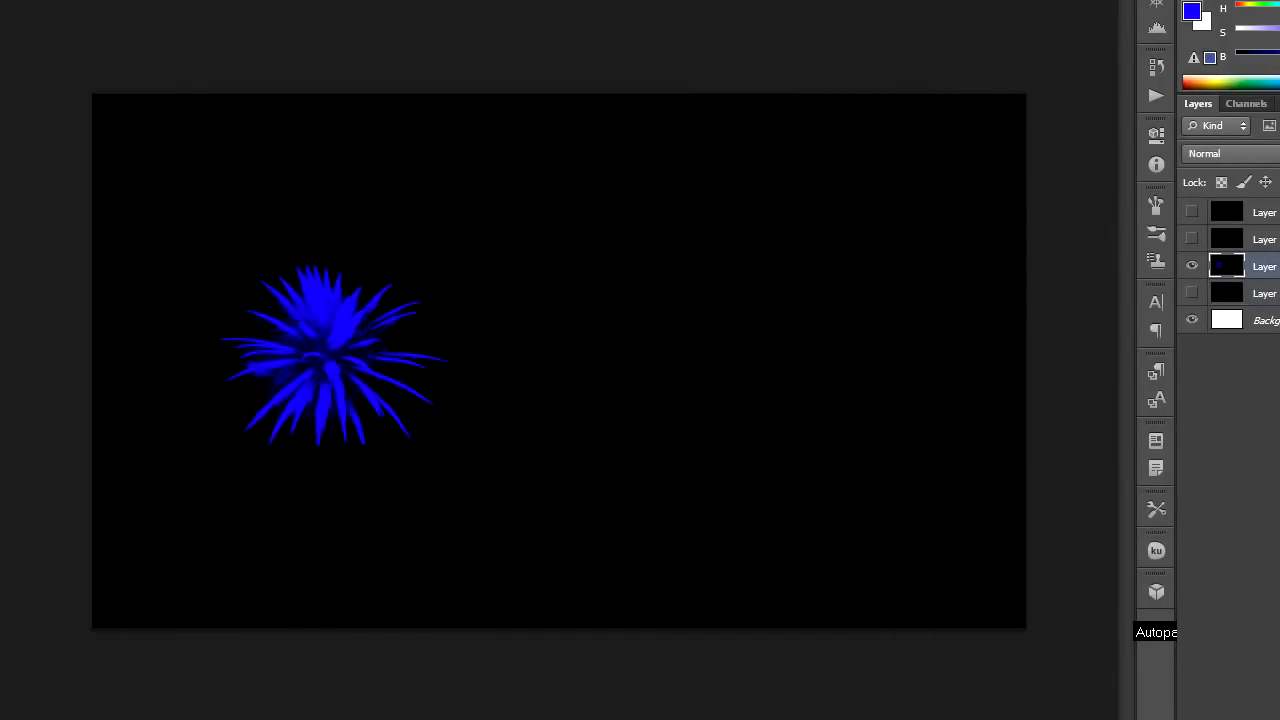
pyautogui.click(798, 495)
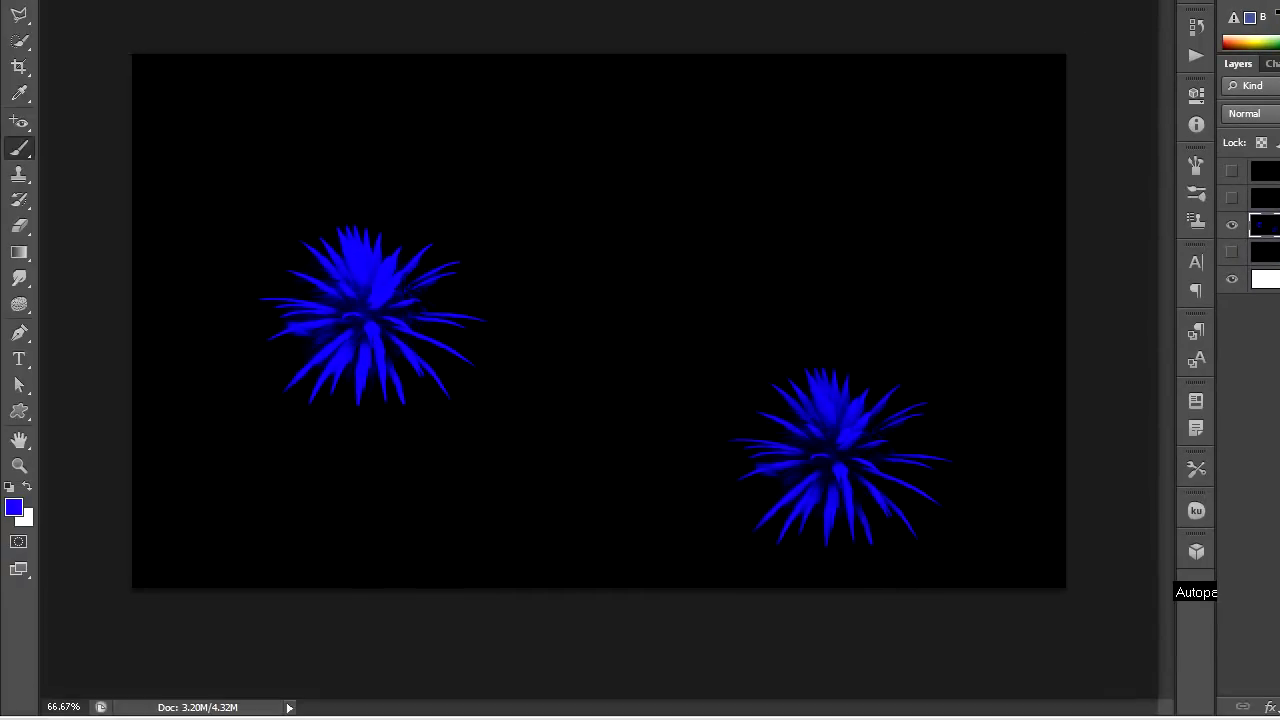
# Set the foreground colour to bright green 11fe11
pyautogui.click(13, 508)
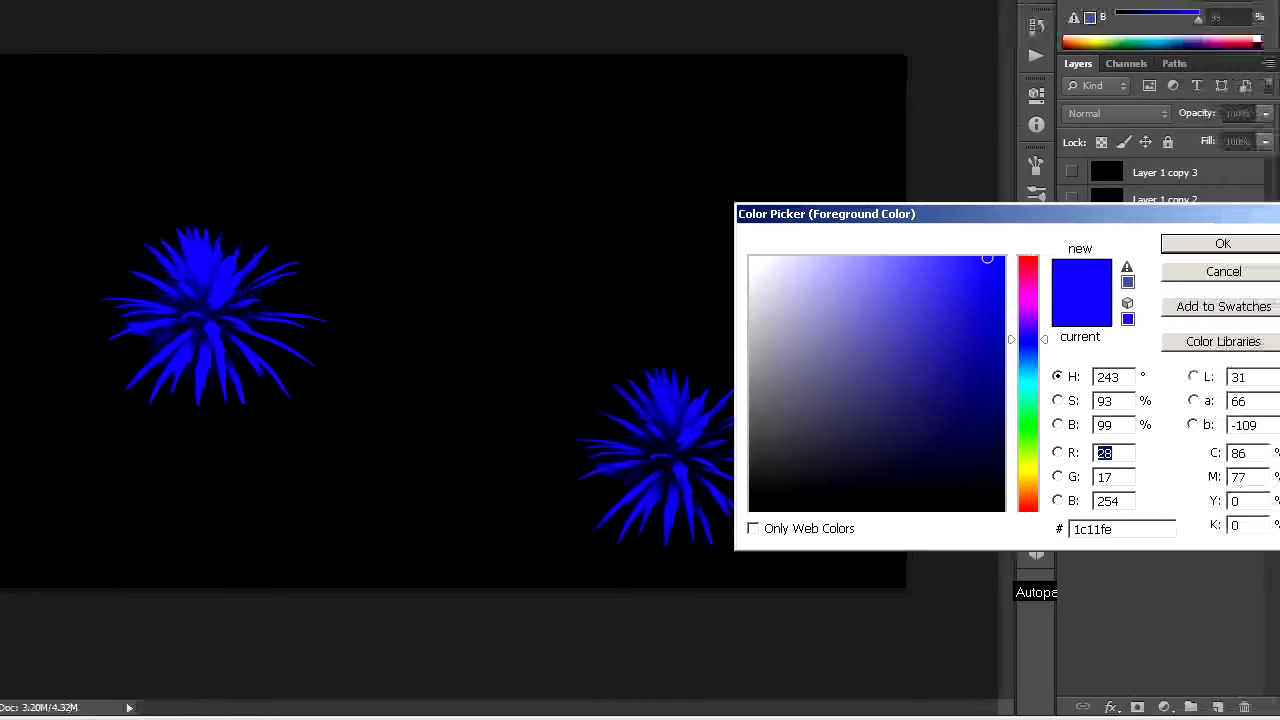
pyautogui.click(1028, 426)
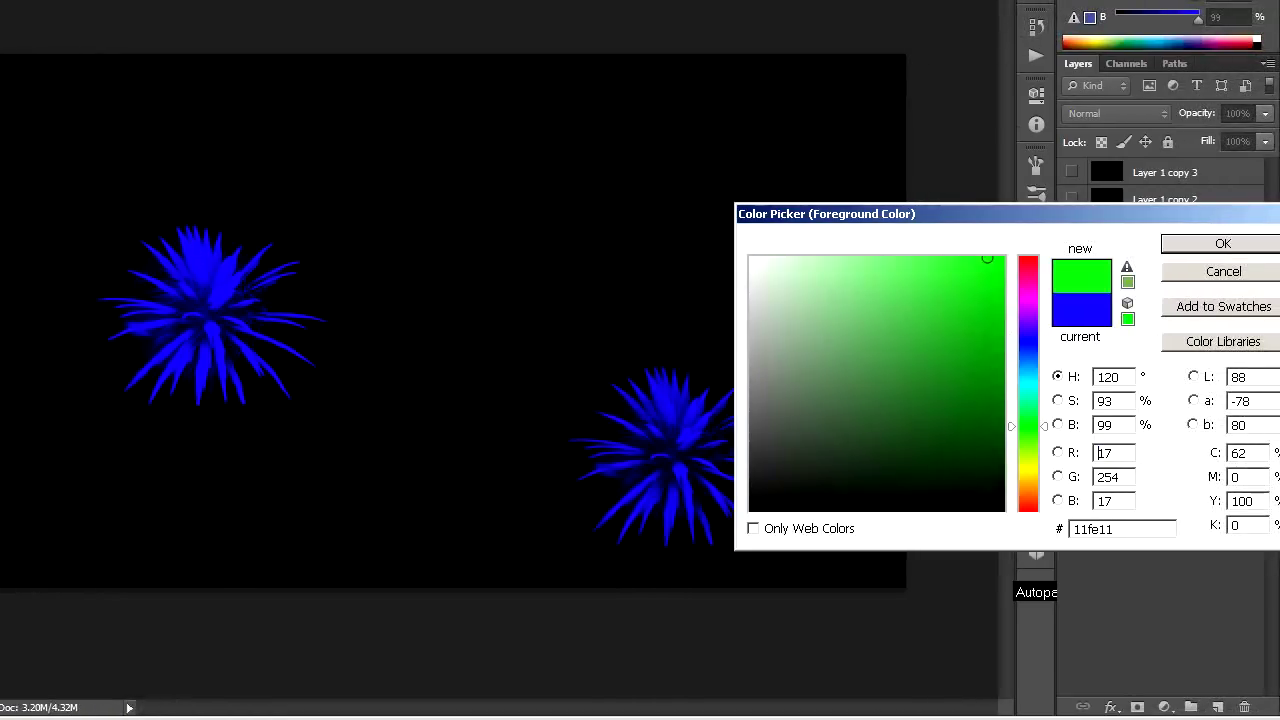
pyautogui.click(1223, 243)
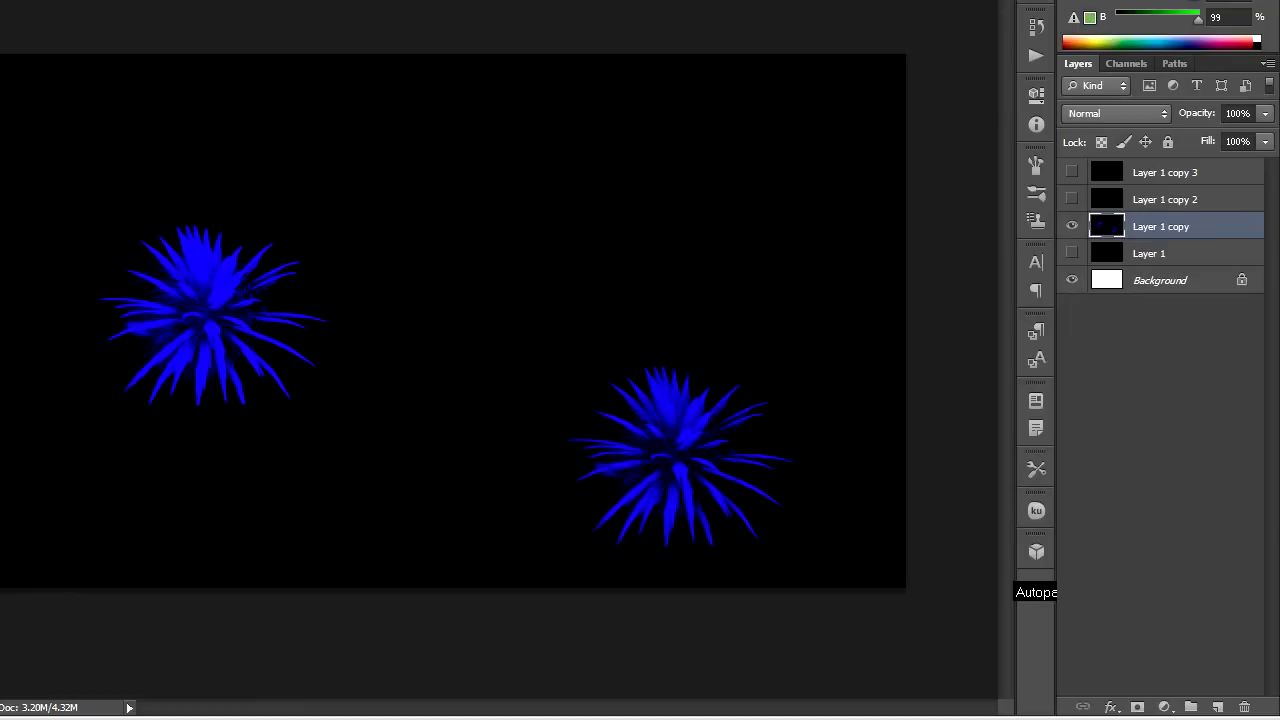
# Make Layer 1 copy 2 active and set the brush to preset 2176 at 411 px
pyautogui.hotkey('alt', ']')
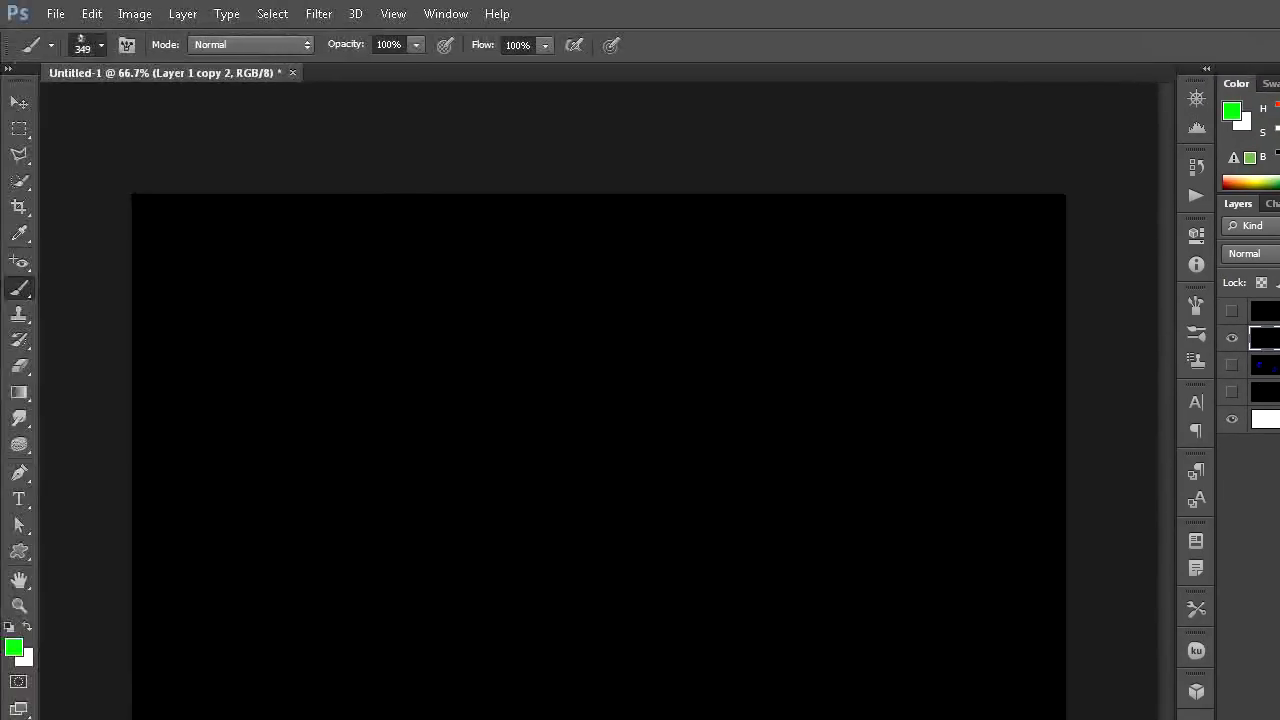
pyautogui.click(100, 44)
pyautogui.click(201, 230)
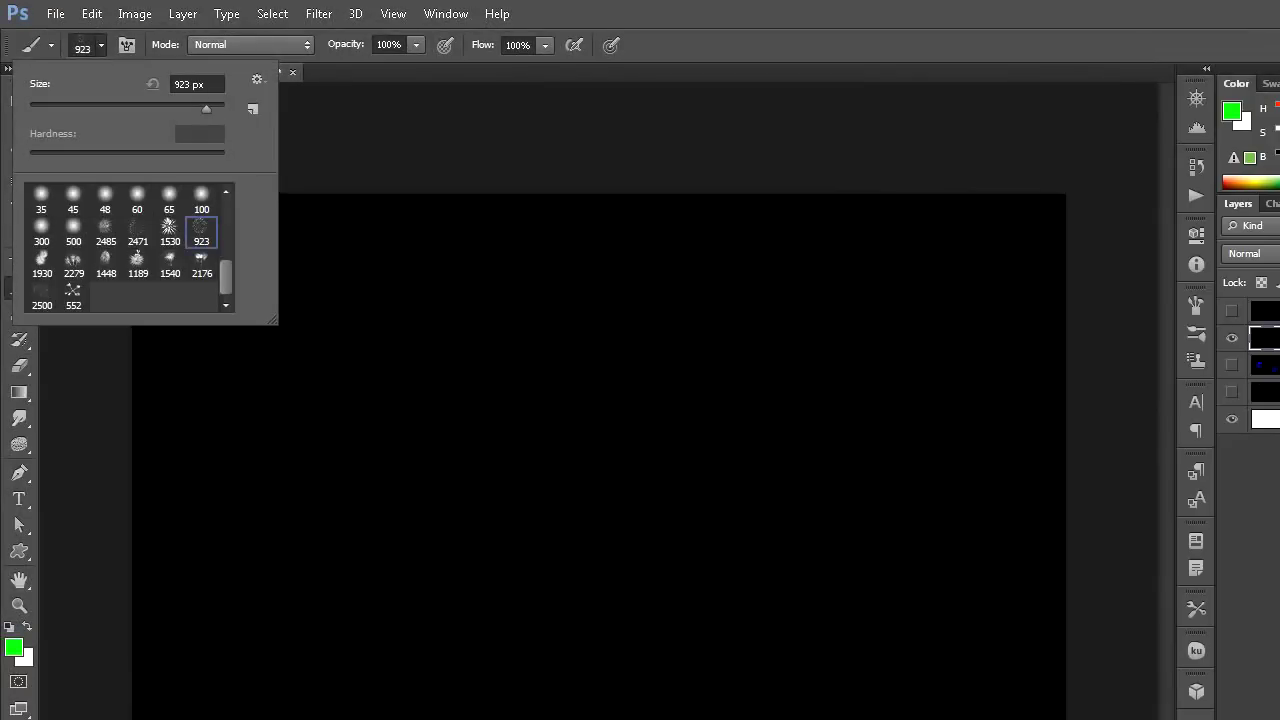
pyautogui.click(201, 262)
pyautogui.write('411')
pyautogui.press('Return')
# Stamp green bursts left and right, then activate and show Layer 1 copy 3
pyautogui.click(330, 455)
pyautogui.click(912, 470)
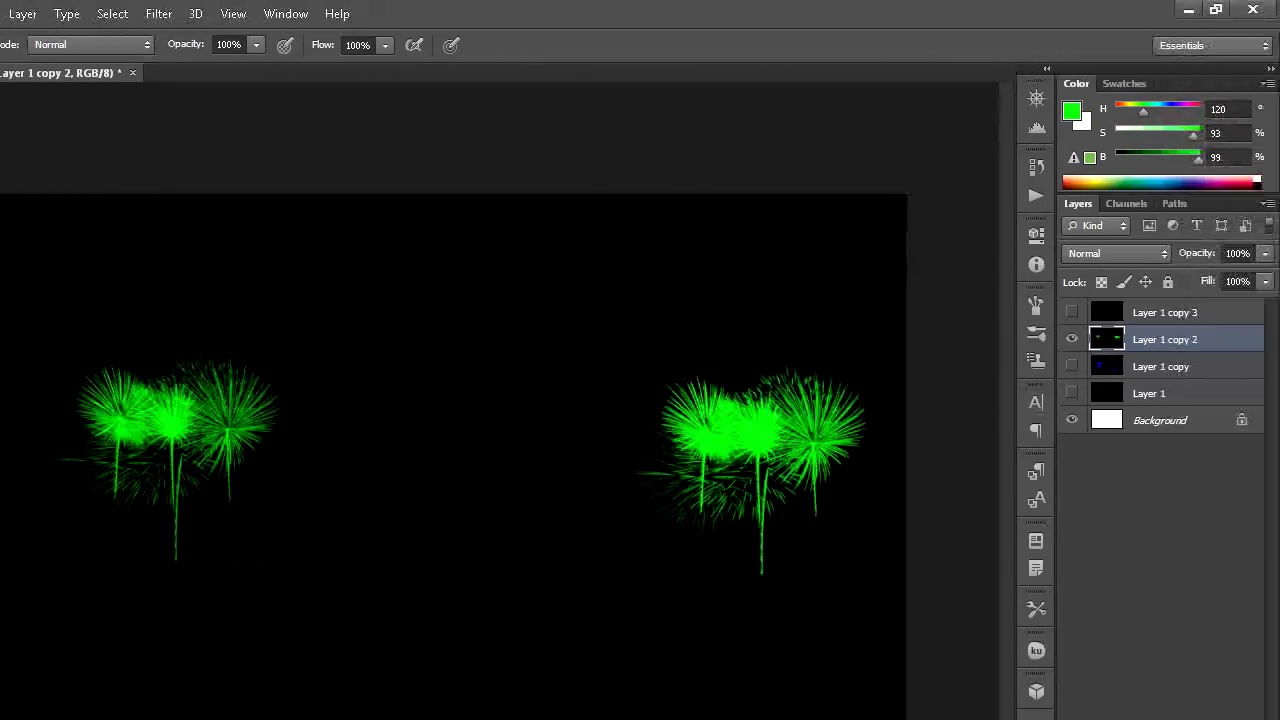
pyautogui.hotkey('alt', ']')
pyautogui.click(1071, 311)
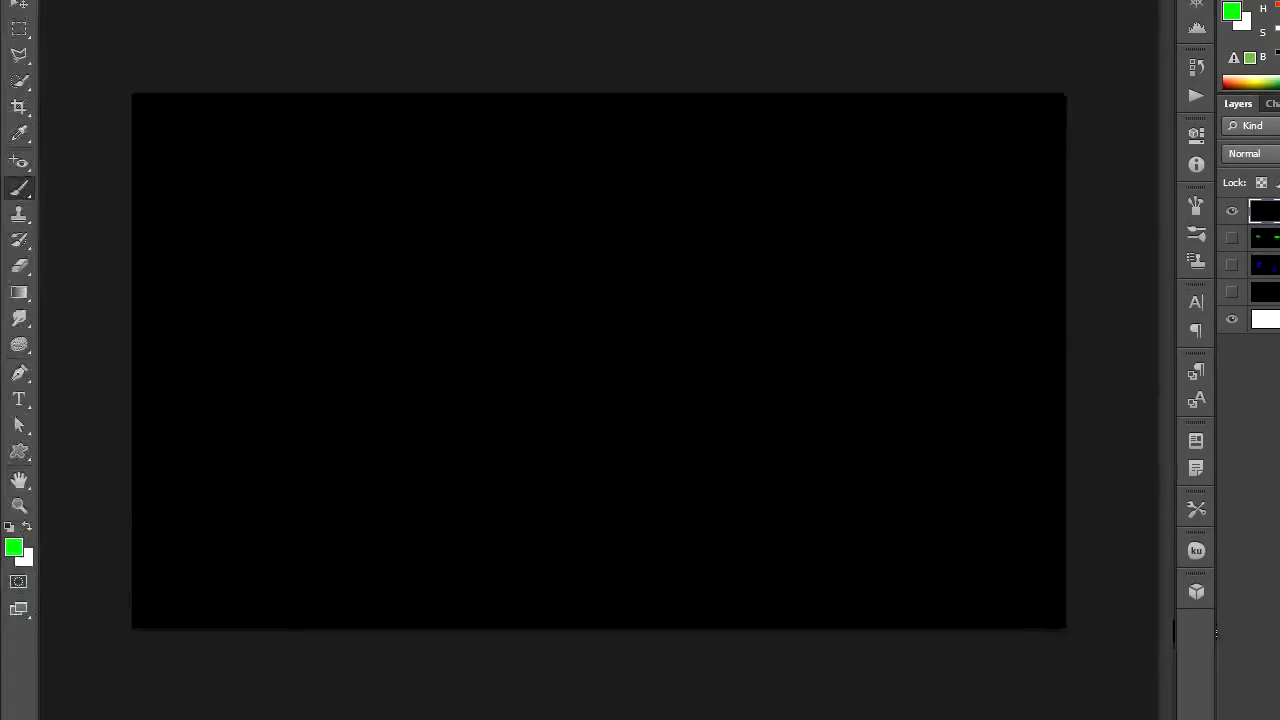
# Set the foreground colour to a slightly more saturated bright yellow
pyautogui.click(14, 543)
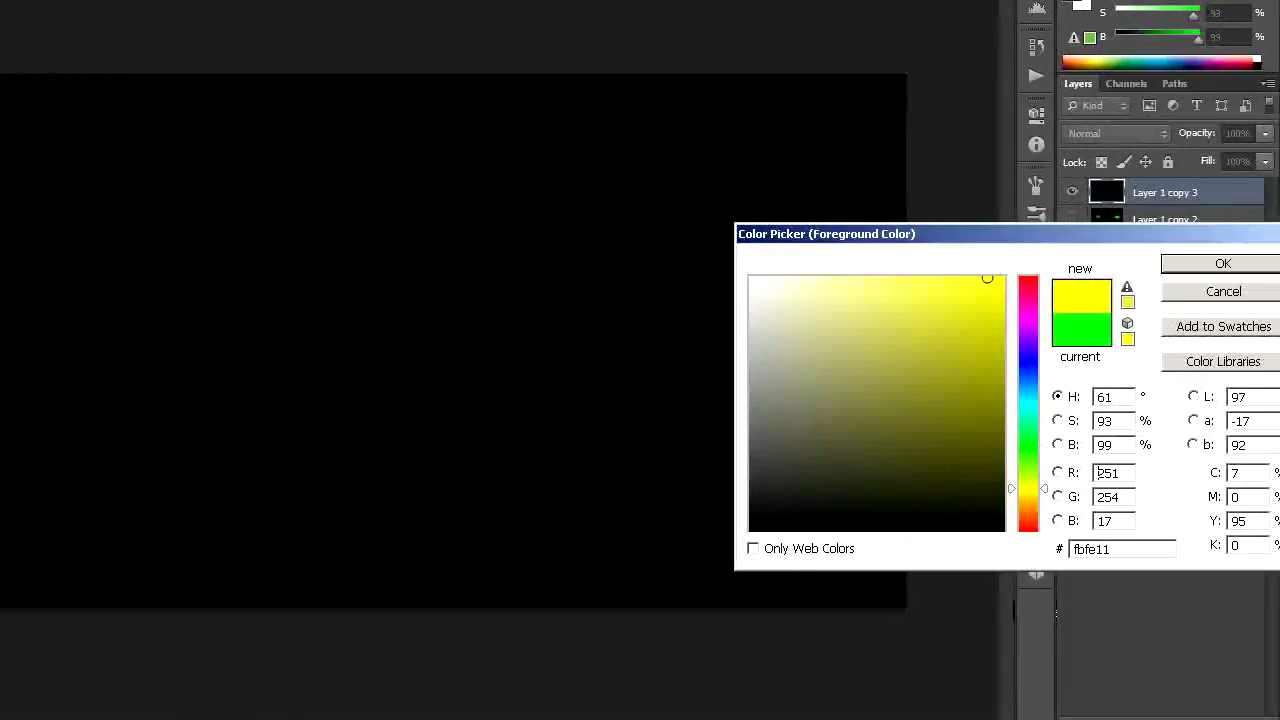
pyautogui.moveTo(987, 278); pyautogui.dragTo(1000, 281)
pyautogui.press('Return')
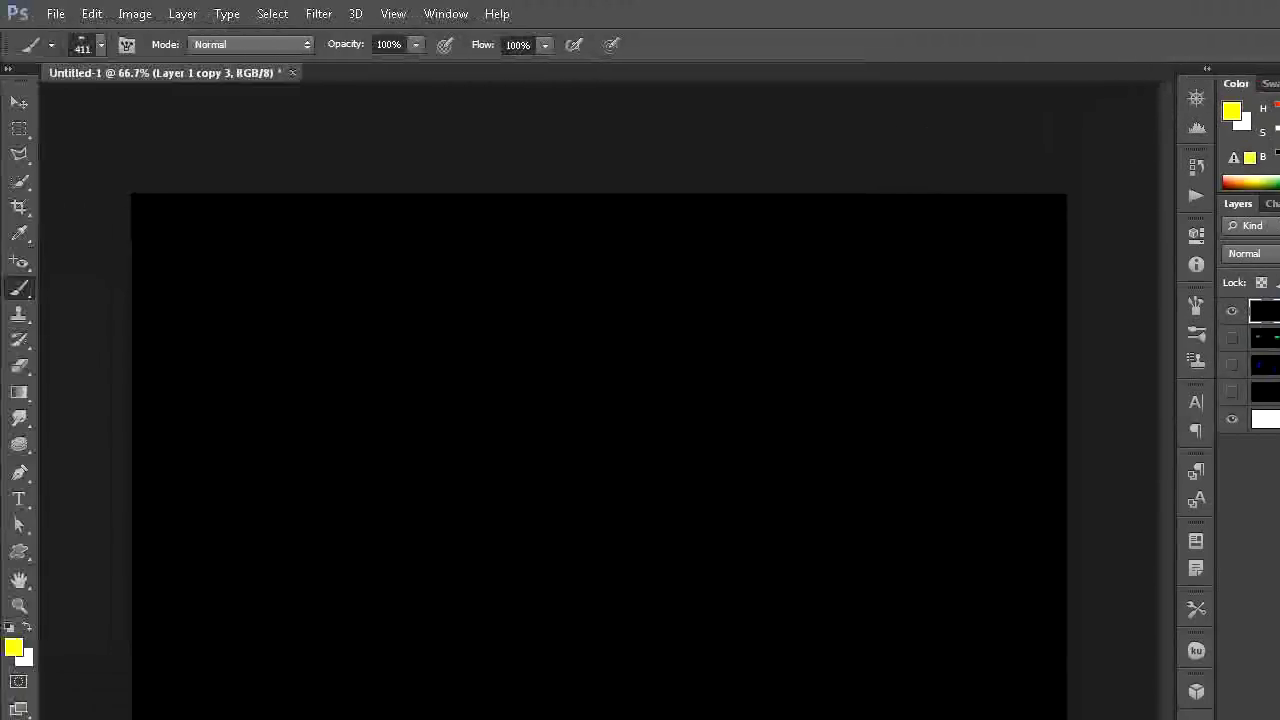
# After trying several presets, set the brush to the 1930 firework tip at 442 px
pyautogui.click(100, 45)
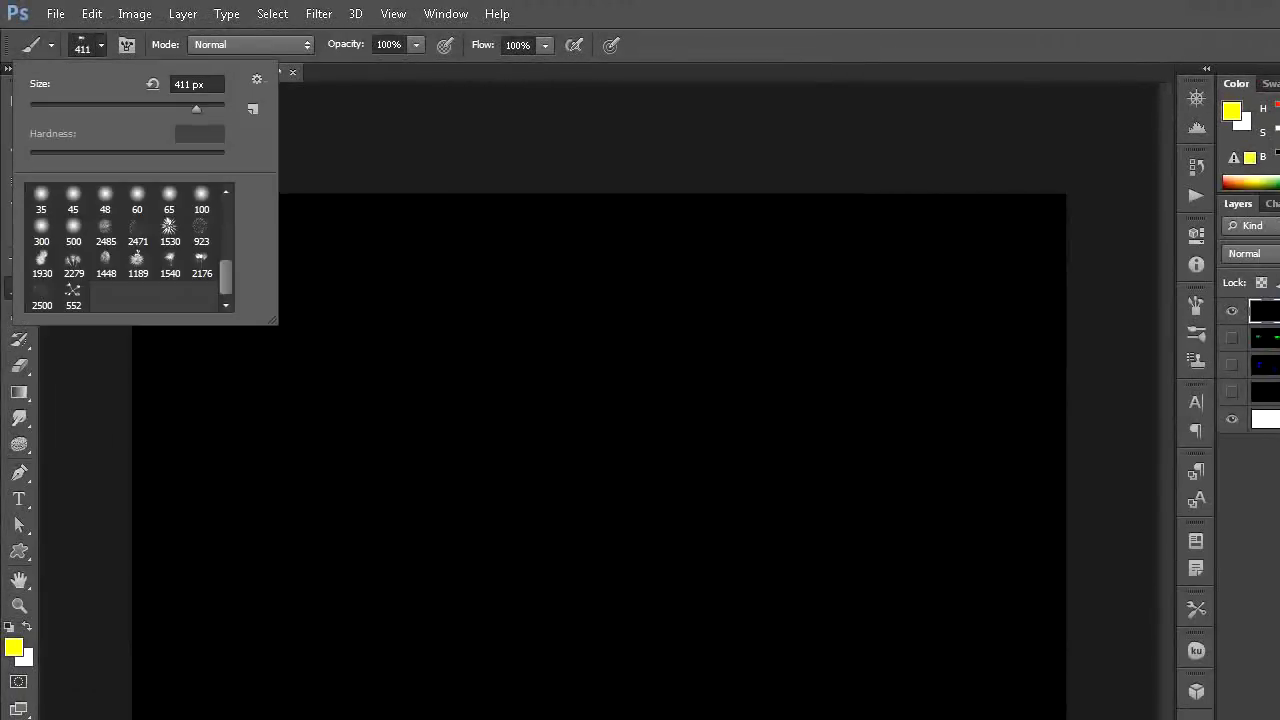
pyautogui.click(42, 295)
pyautogui.click(137, 230)
pyautogui.click(137, 258)
pyautogui.write('401')
pyautogui.press('Return')
pyautogui.click(42, 260)
pyautogui.write('442')
pyautogui.press('Return')
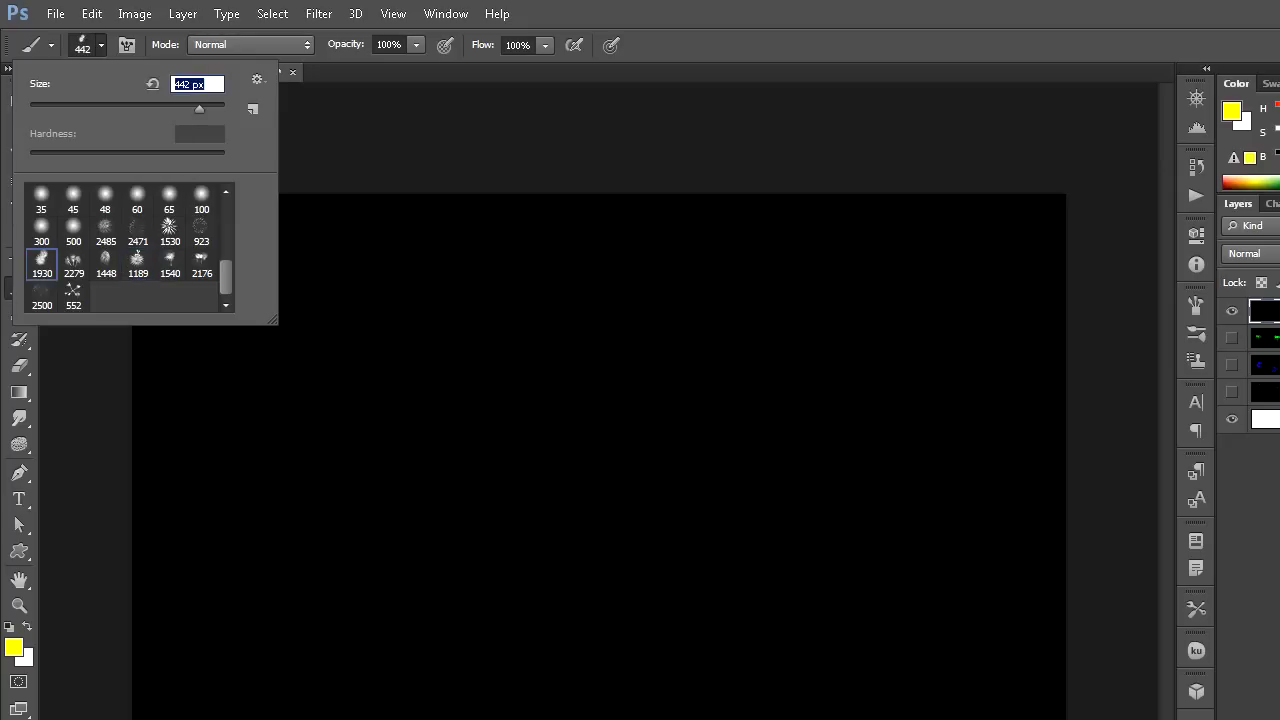
pyautogui.press('Return')
# Stamp two overlapping yellow bursts left of centre and two right of centre
pyautogui.click(440, 390)
pyautogui.click(390, 490)
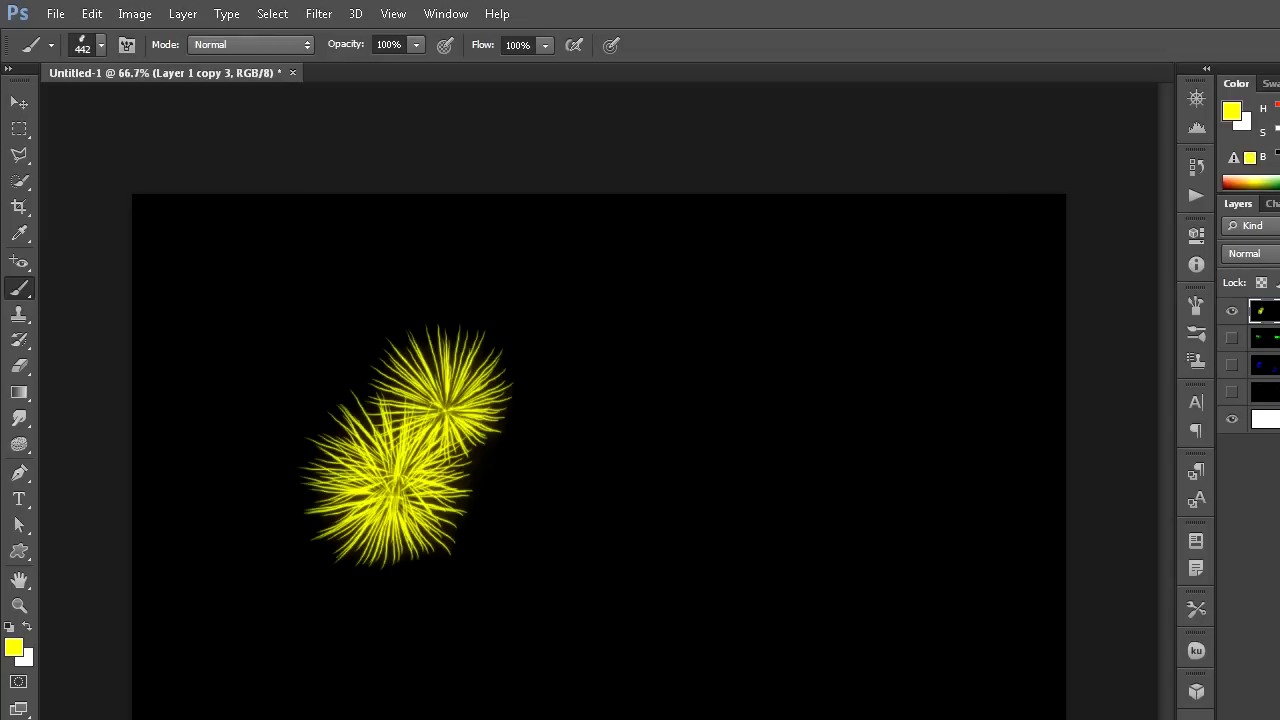
pyautogui.click(767, 415)
pyautogui.click(715, 497)
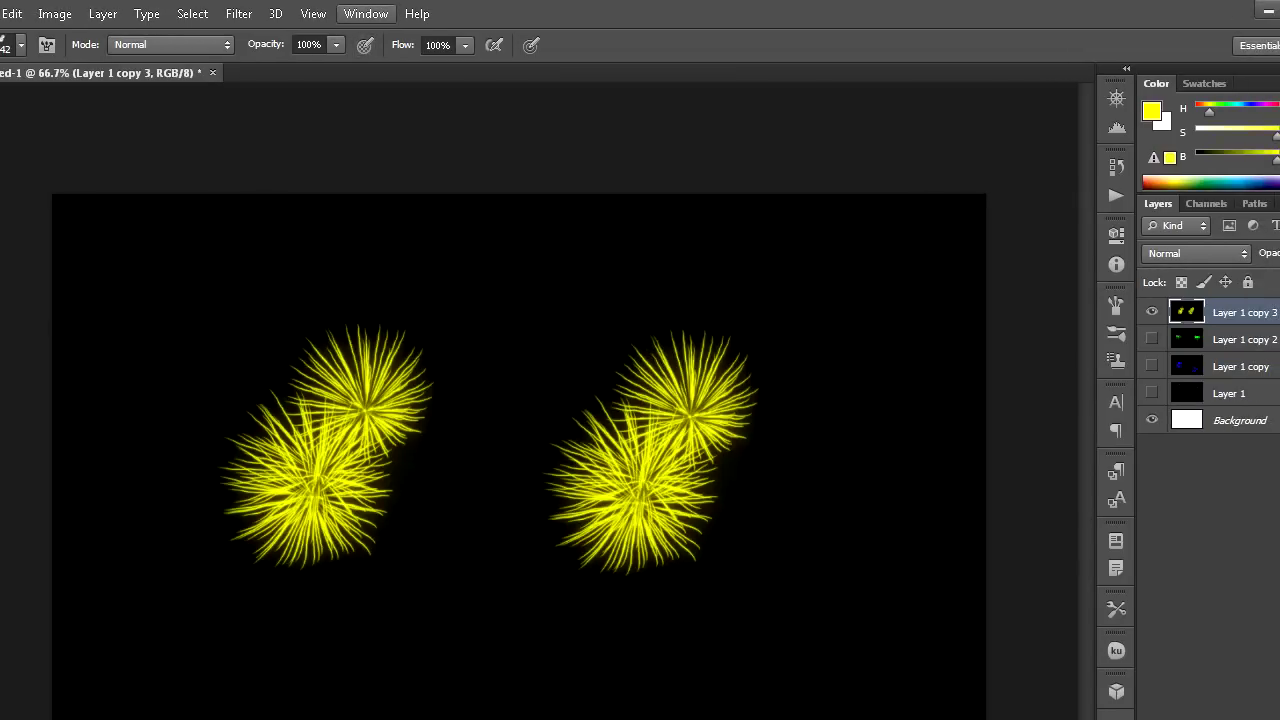
# Show the Timeline panel, hide the yellow layer, and create a frame animation
pyautogui.click(365, 13)
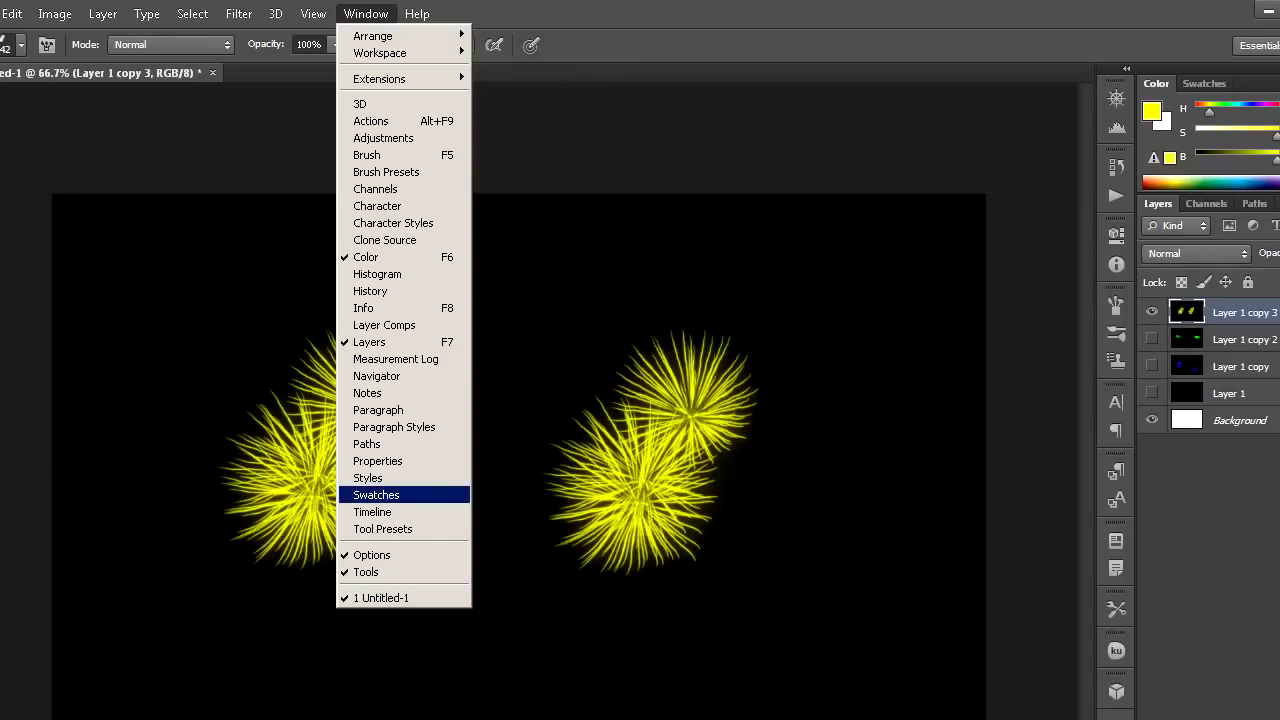
pyautogui.click(372, 512)
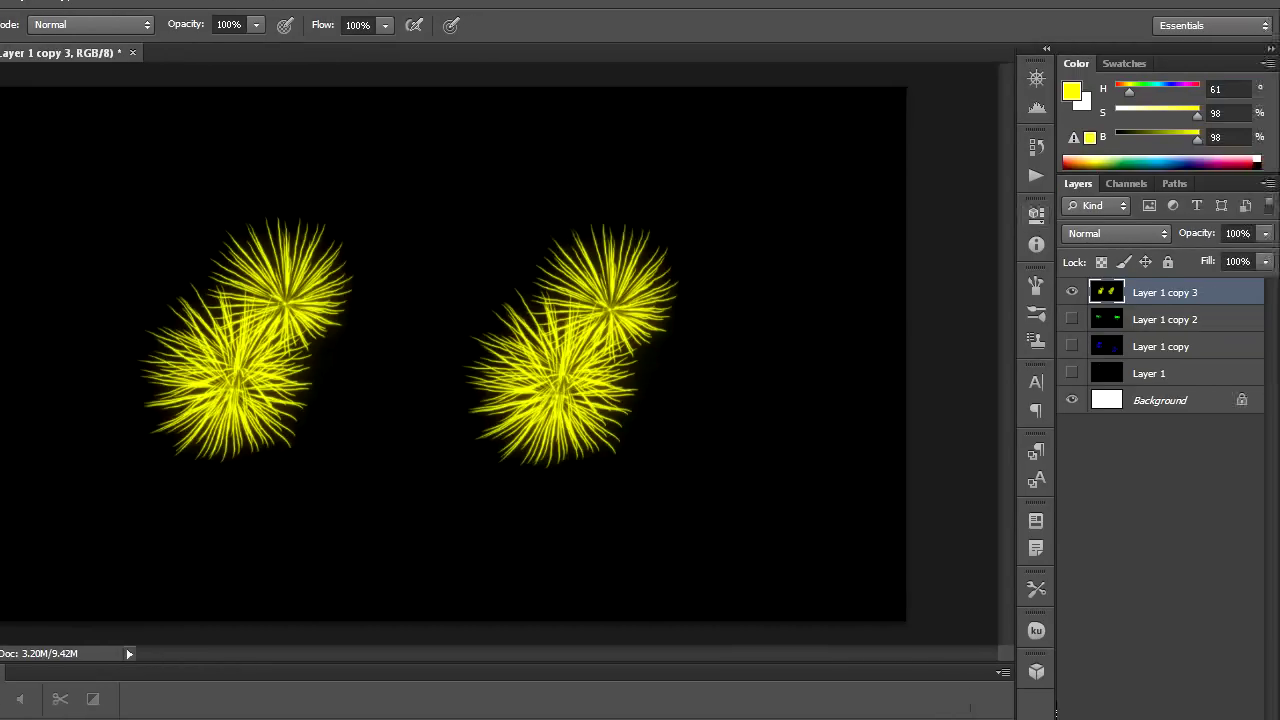
pyautogui.click(1072, 291)
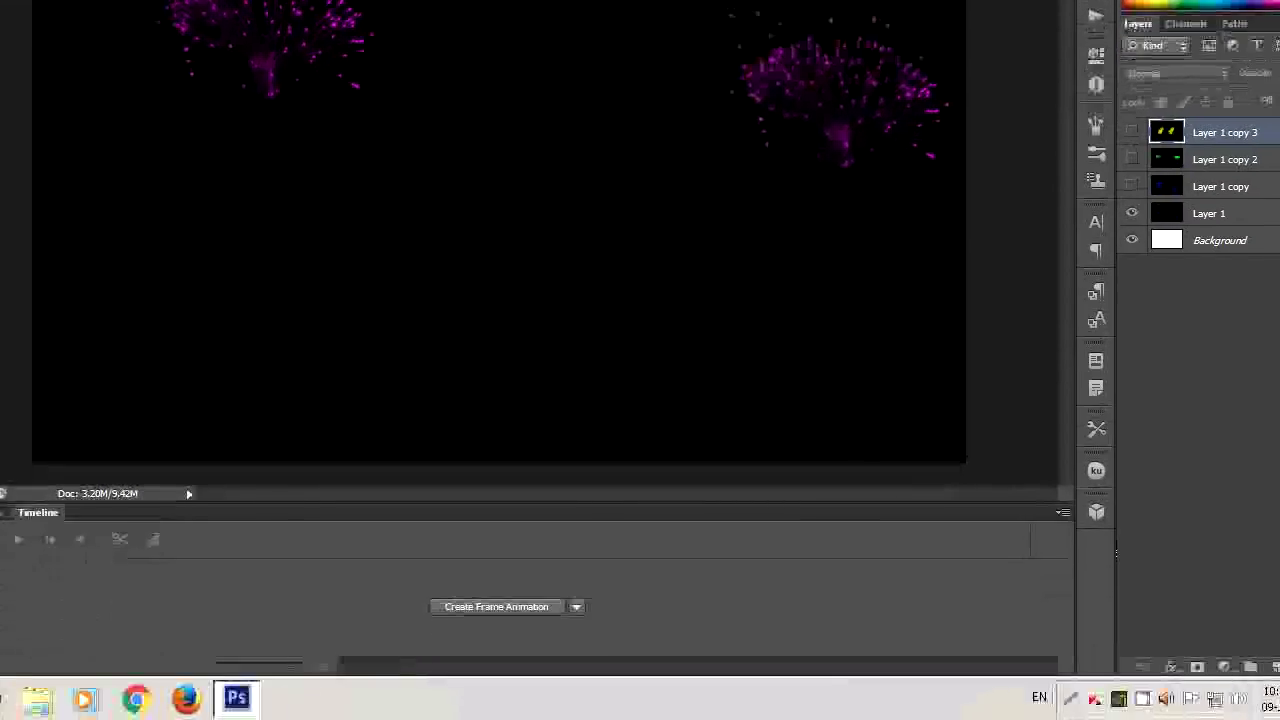
pyautogui.click(496, 606)
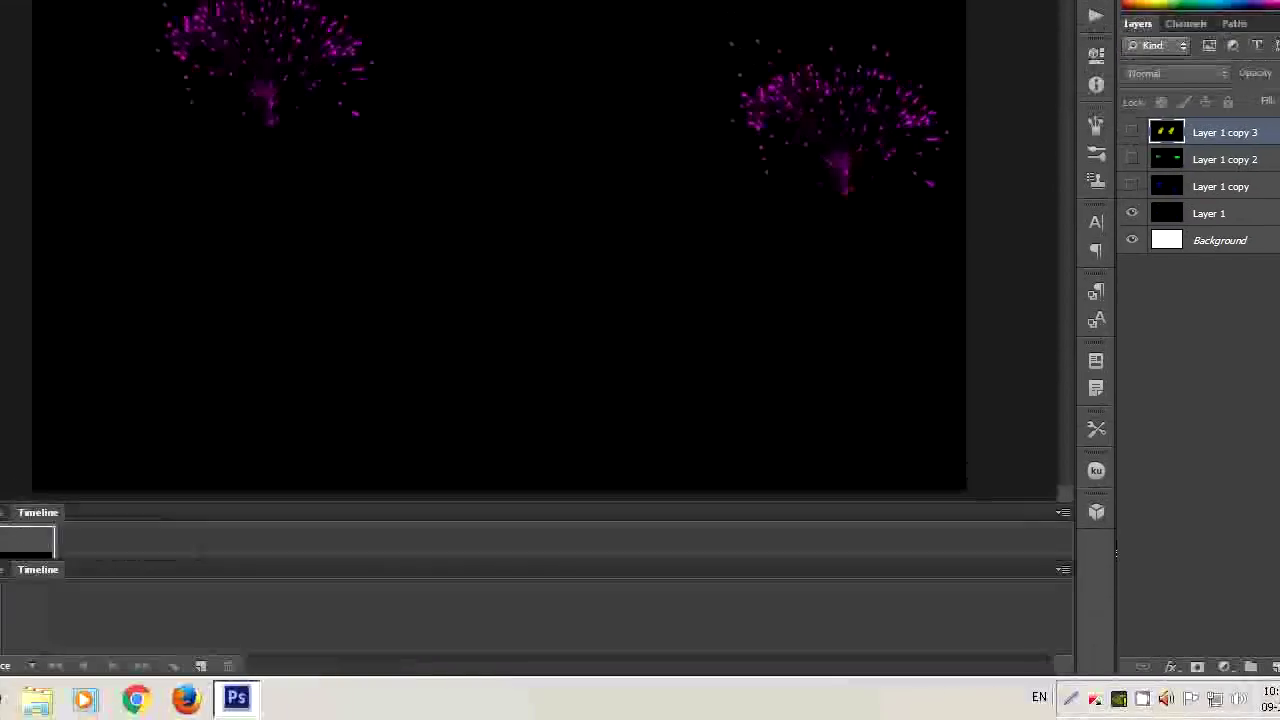
# Add frames 2–4 showing the blue, green and yellow fireworks, then return to frame 1
pyautogui.click(301, 665)
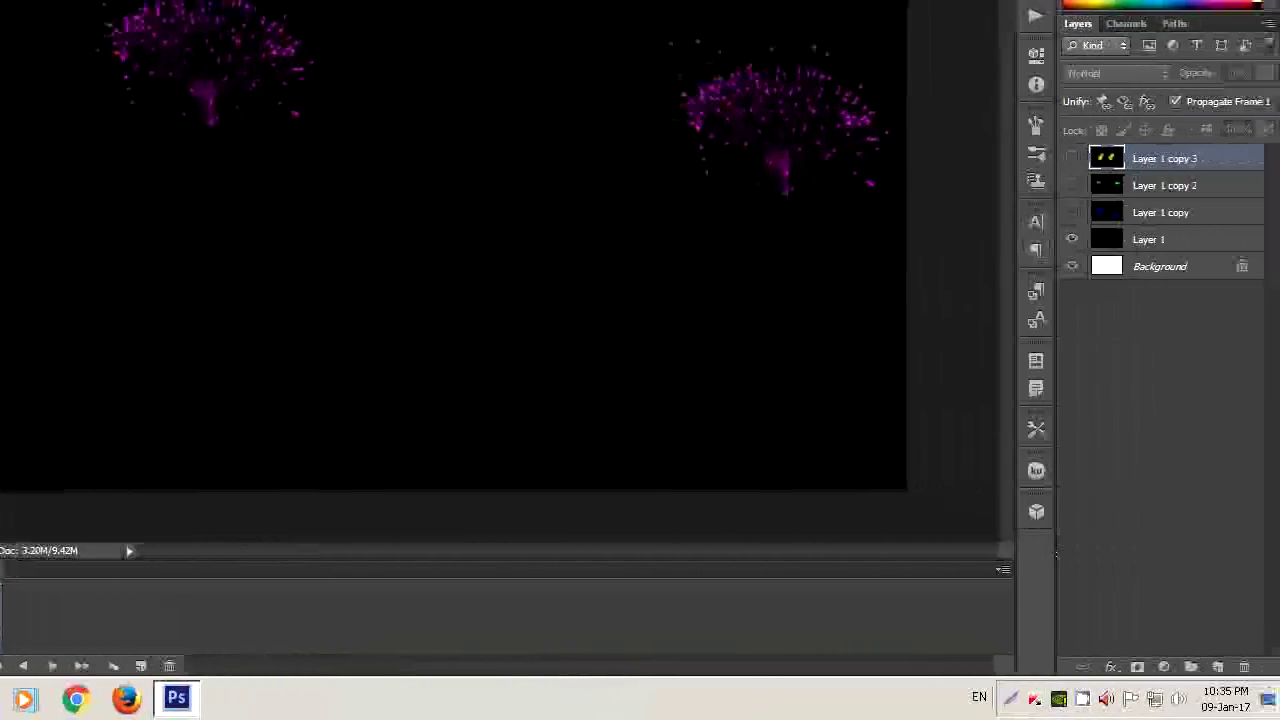
pyautogui.click(1072, 212)
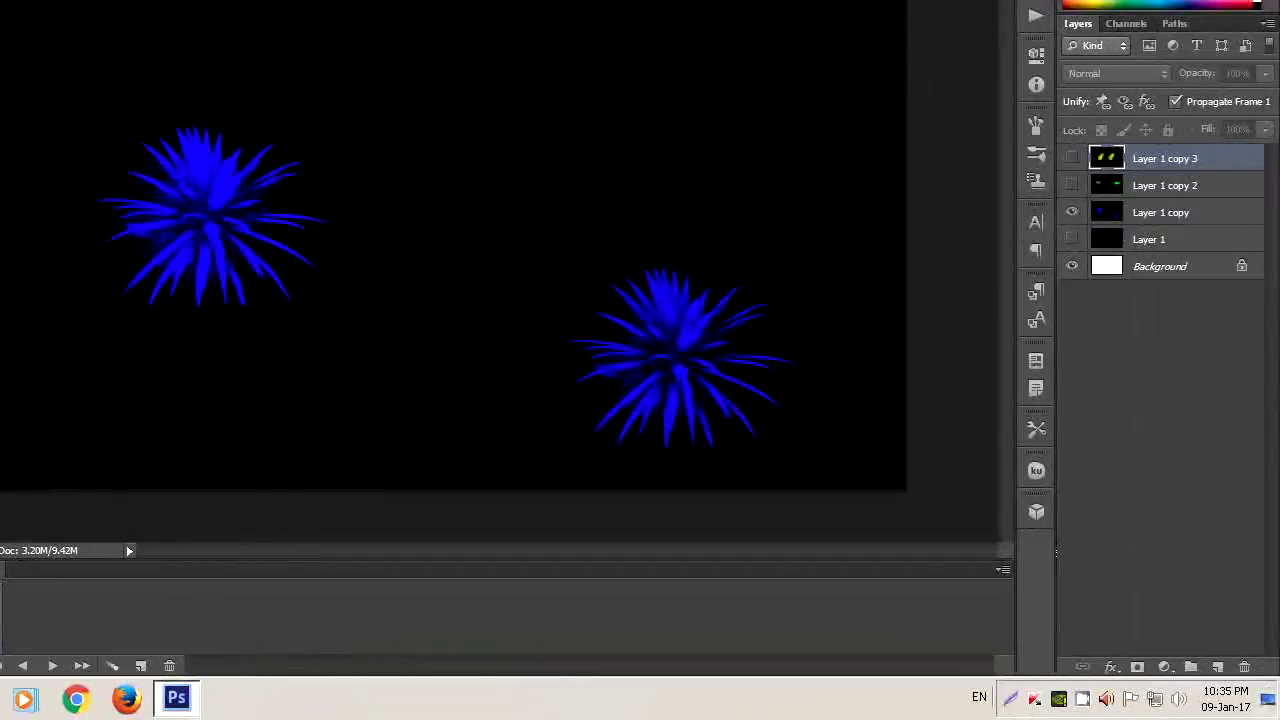
pyautogui.click(141, 665)
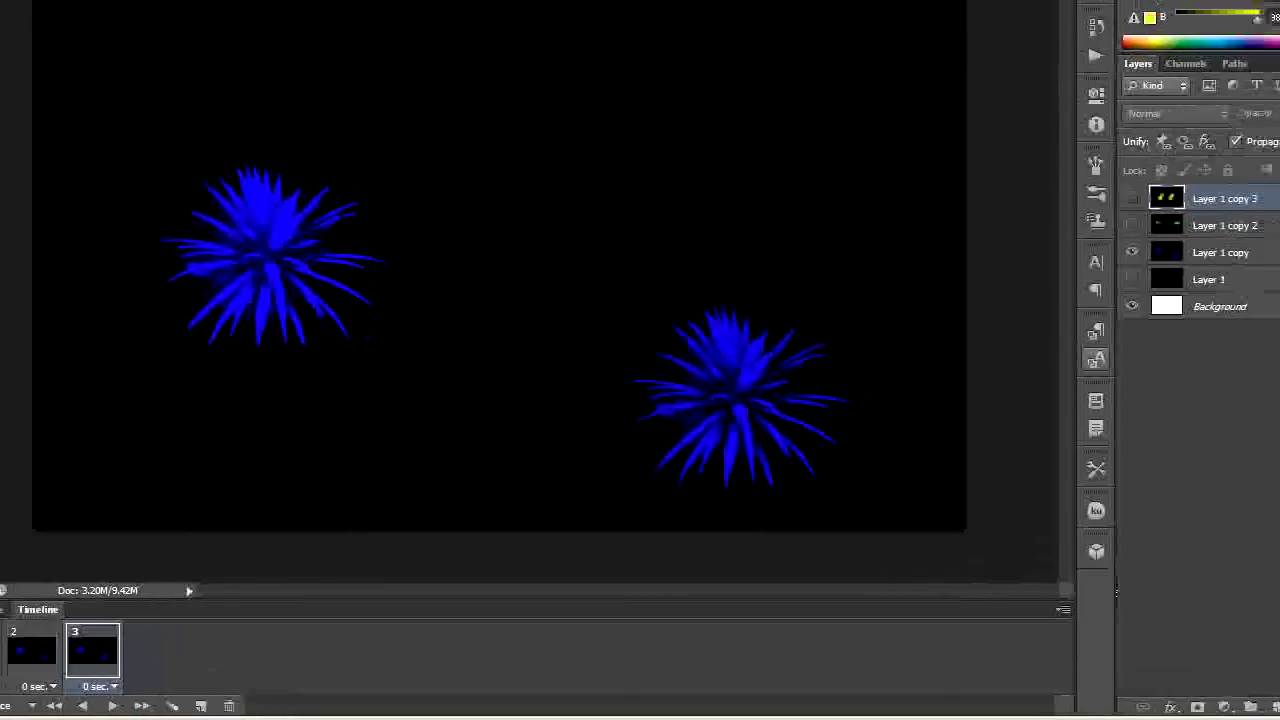
pyautogui.click(1072, 225)
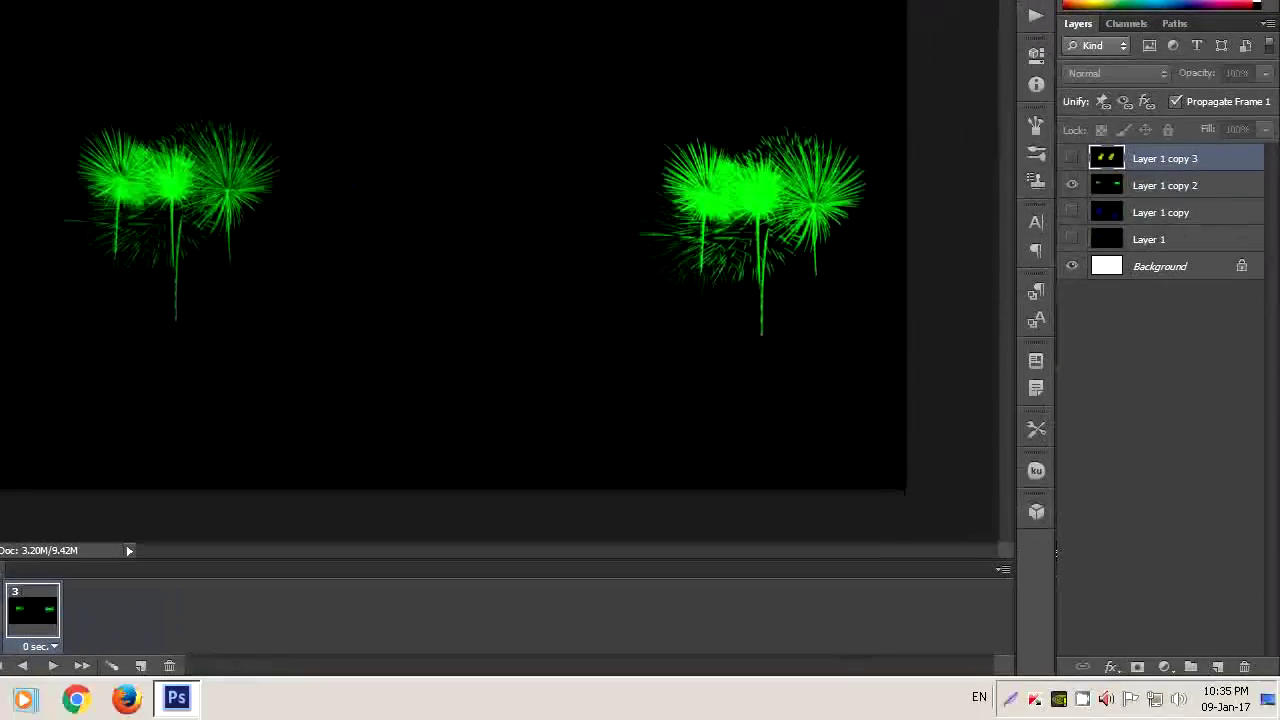
pyautogui.click(301, 665)
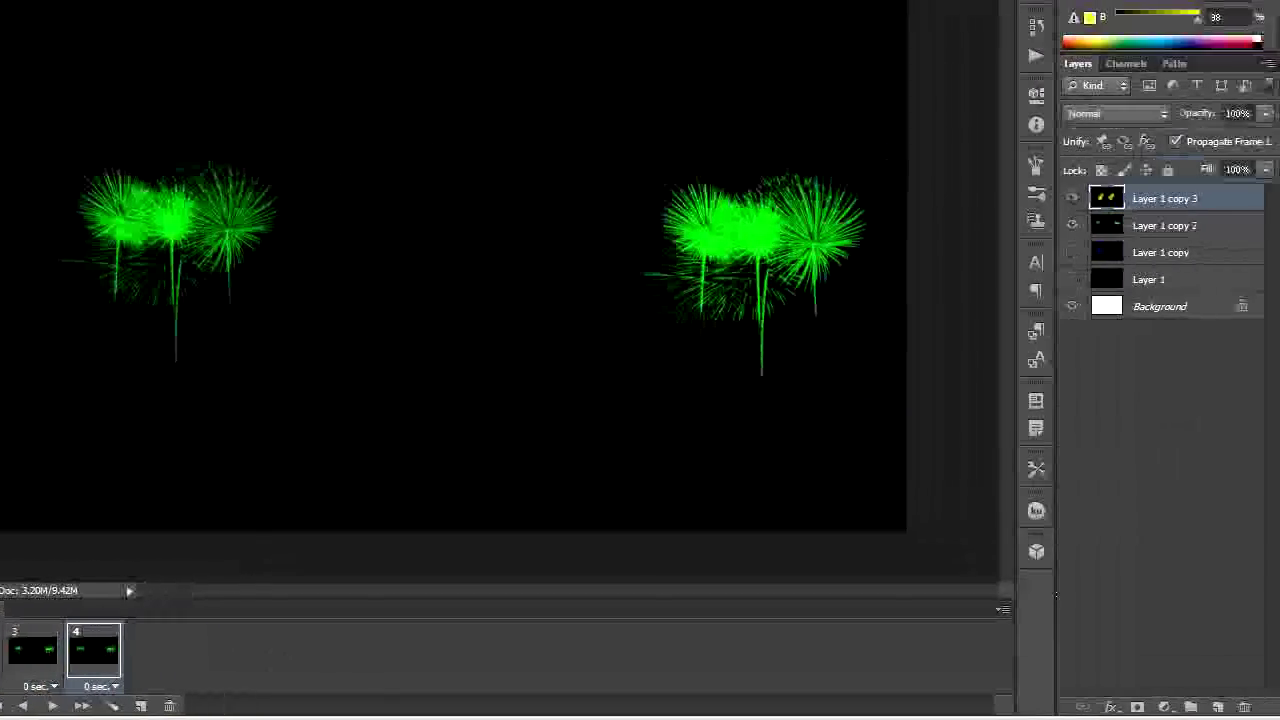
pyautogui.click(1072, 198)
pyautogui.click(1072, 225)
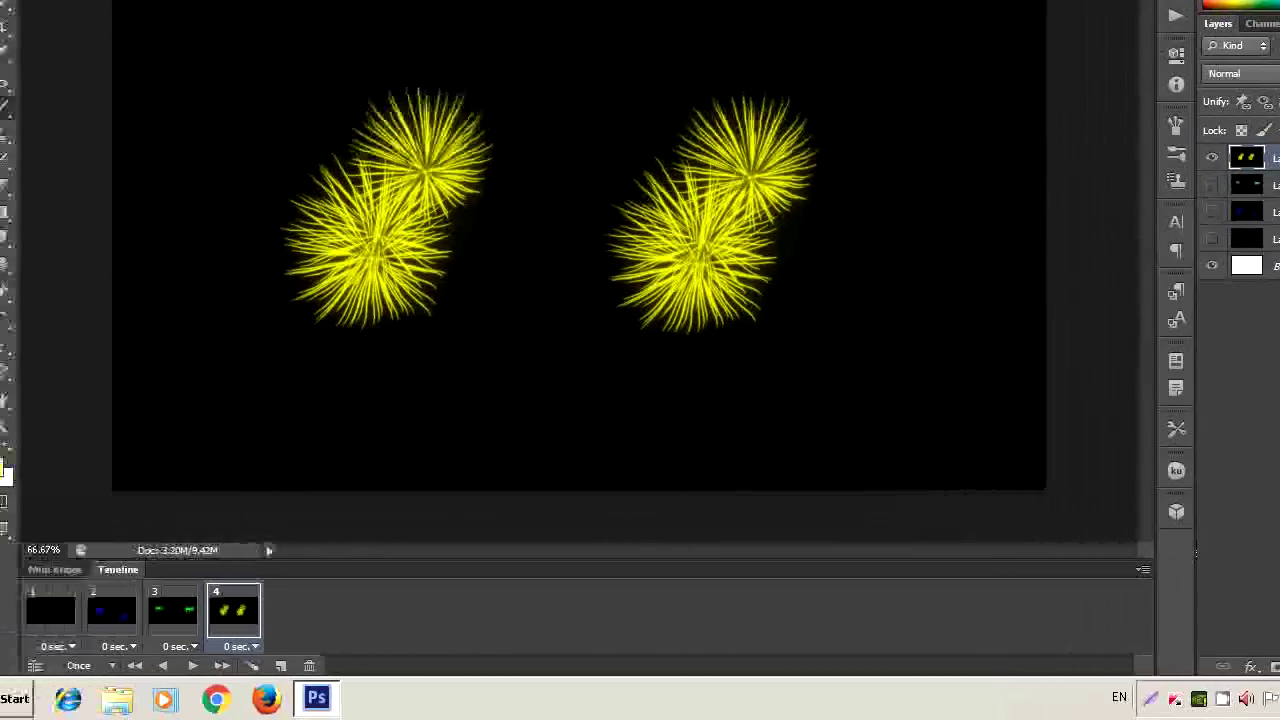
pyautogui.click(70, 610)
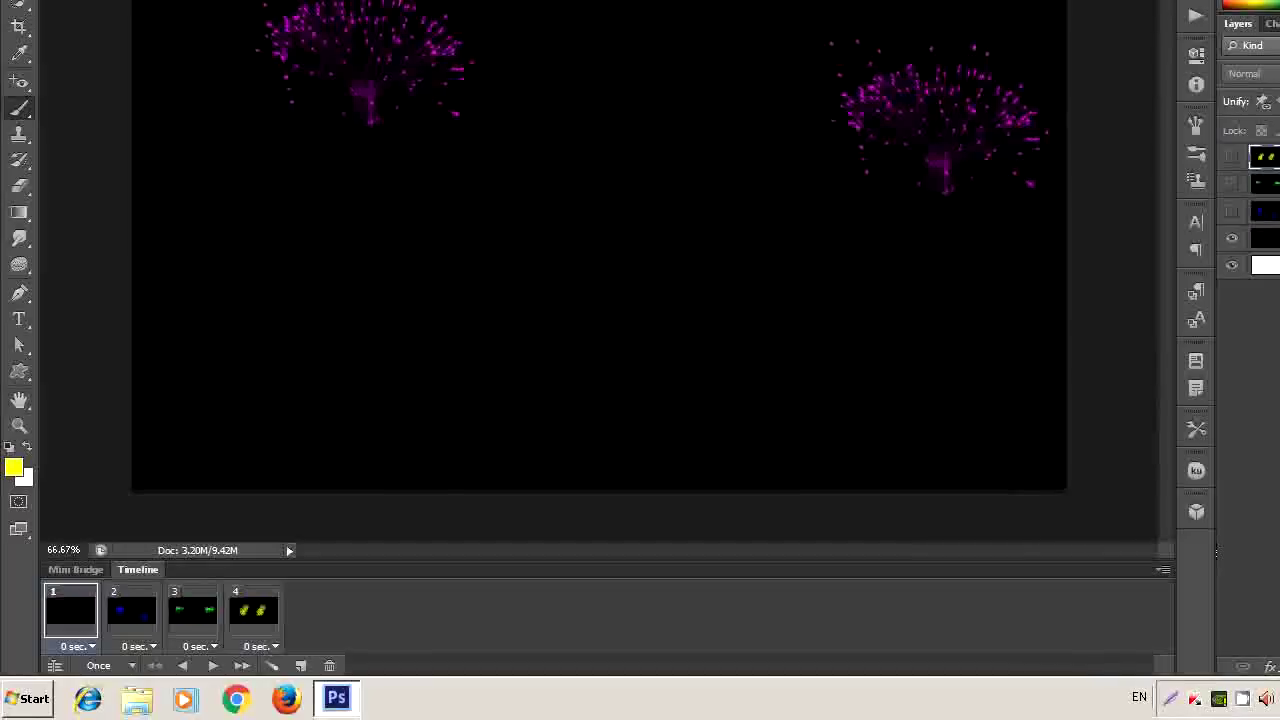
# Set the animation to loop Forever and preview it
pyautogui.click(105, 665)
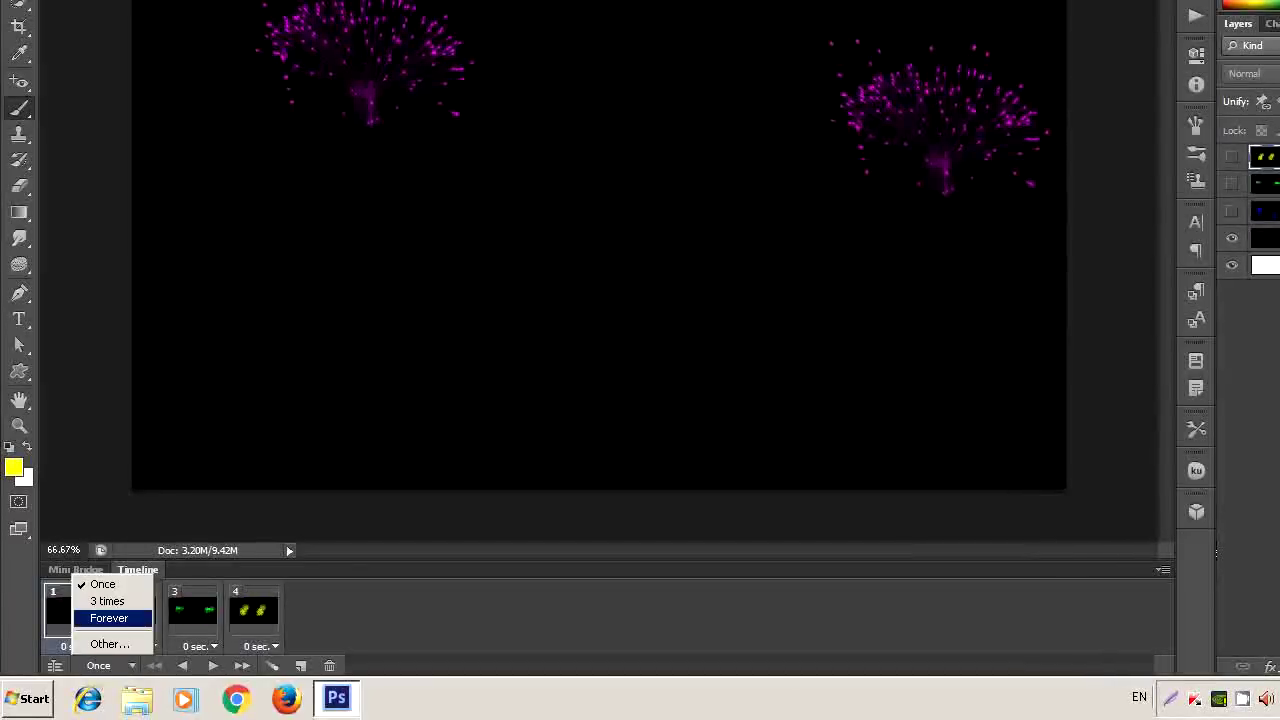
pyautogui.click(109, 618)
pyautogui.click(213, 665)
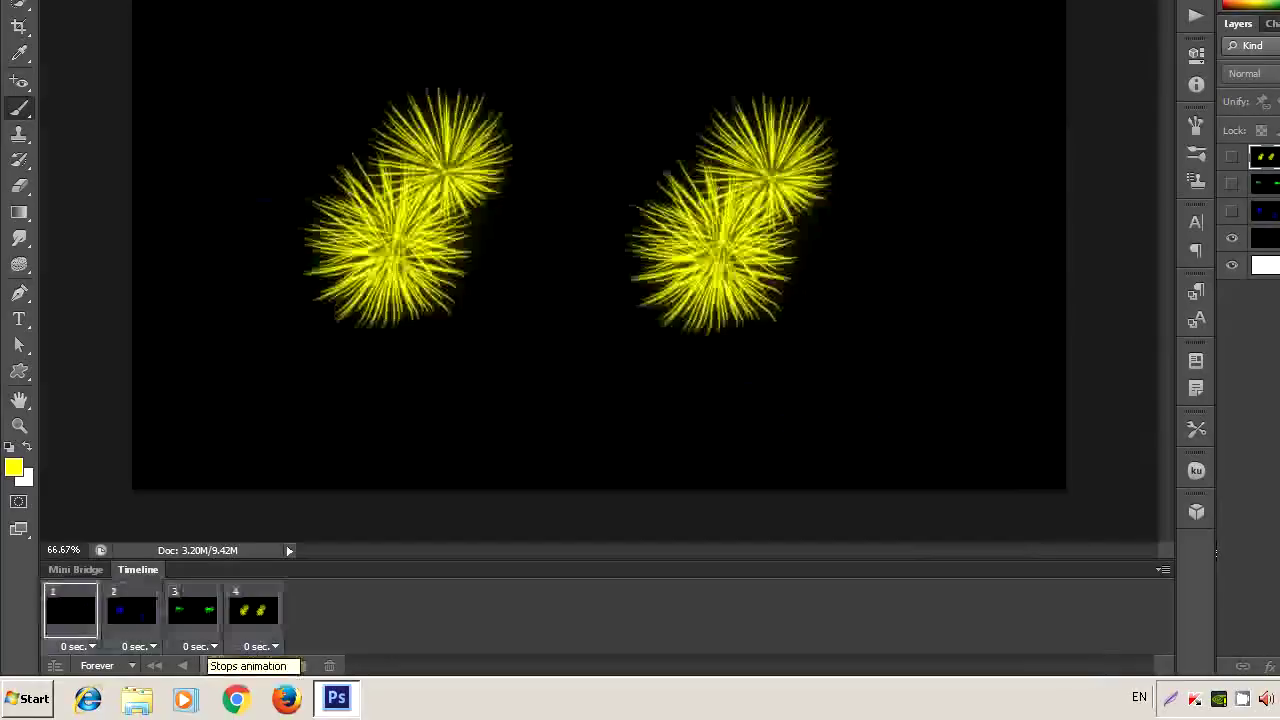
pyautogui.click(213, 665)
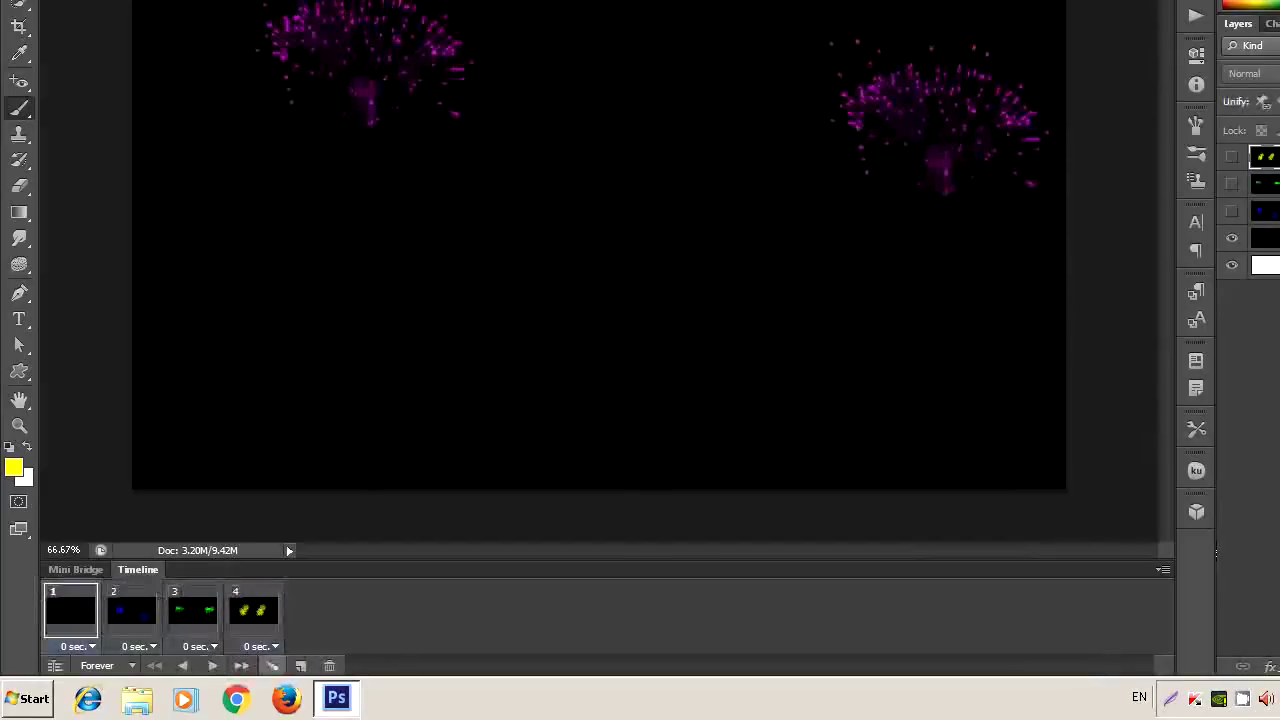
# Give every frame a 0.5-second delay and play the animation again
pyautogui.click(260, 646)
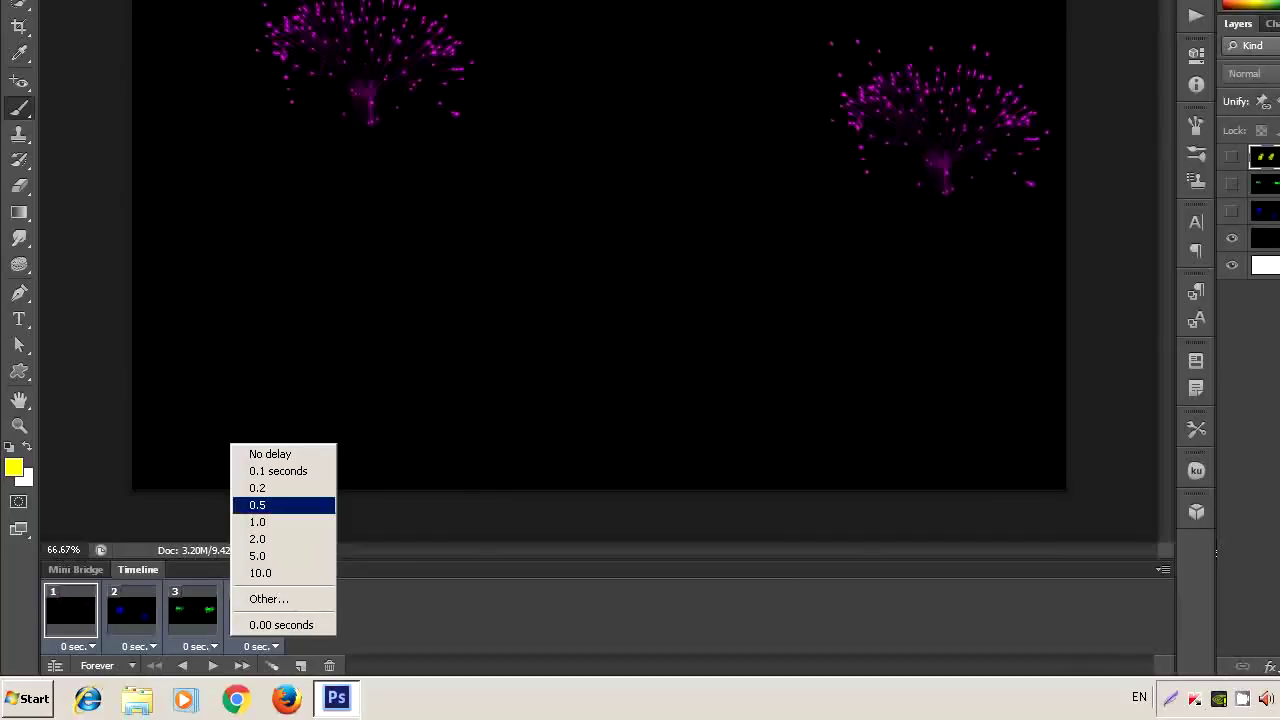
pyautogui.click(283, 505)
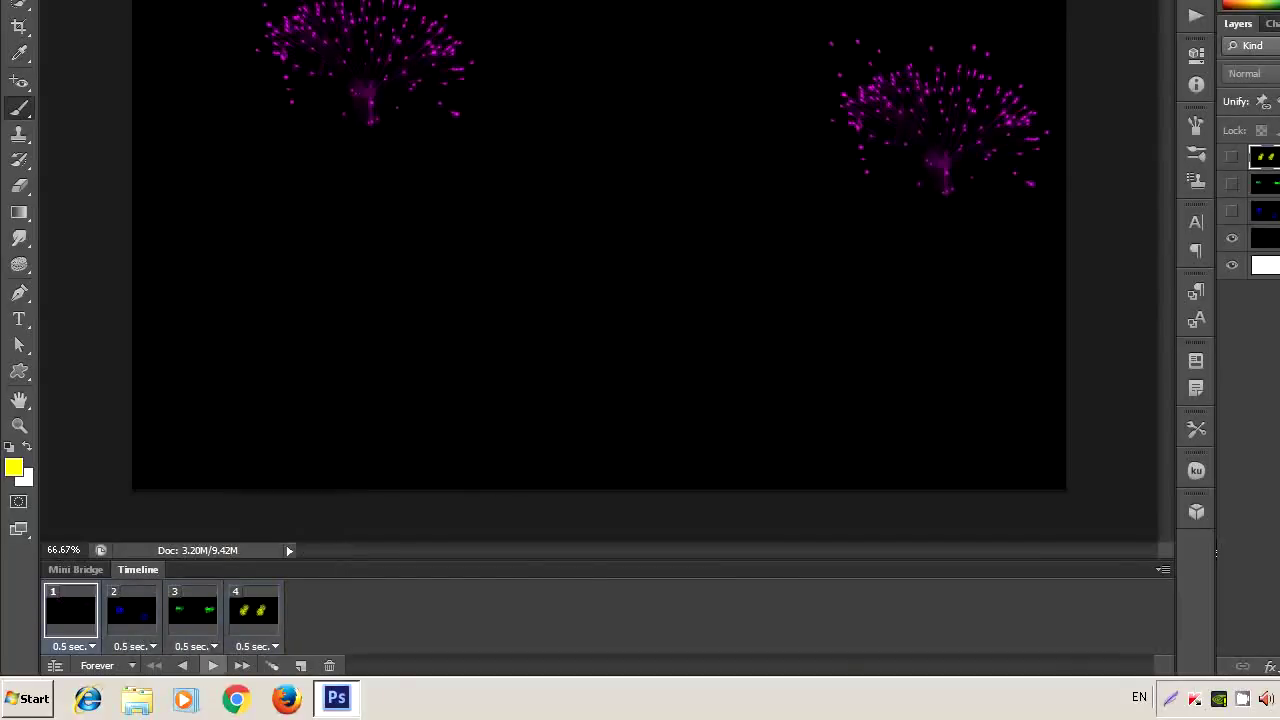
pyautogui.click(213, 665)
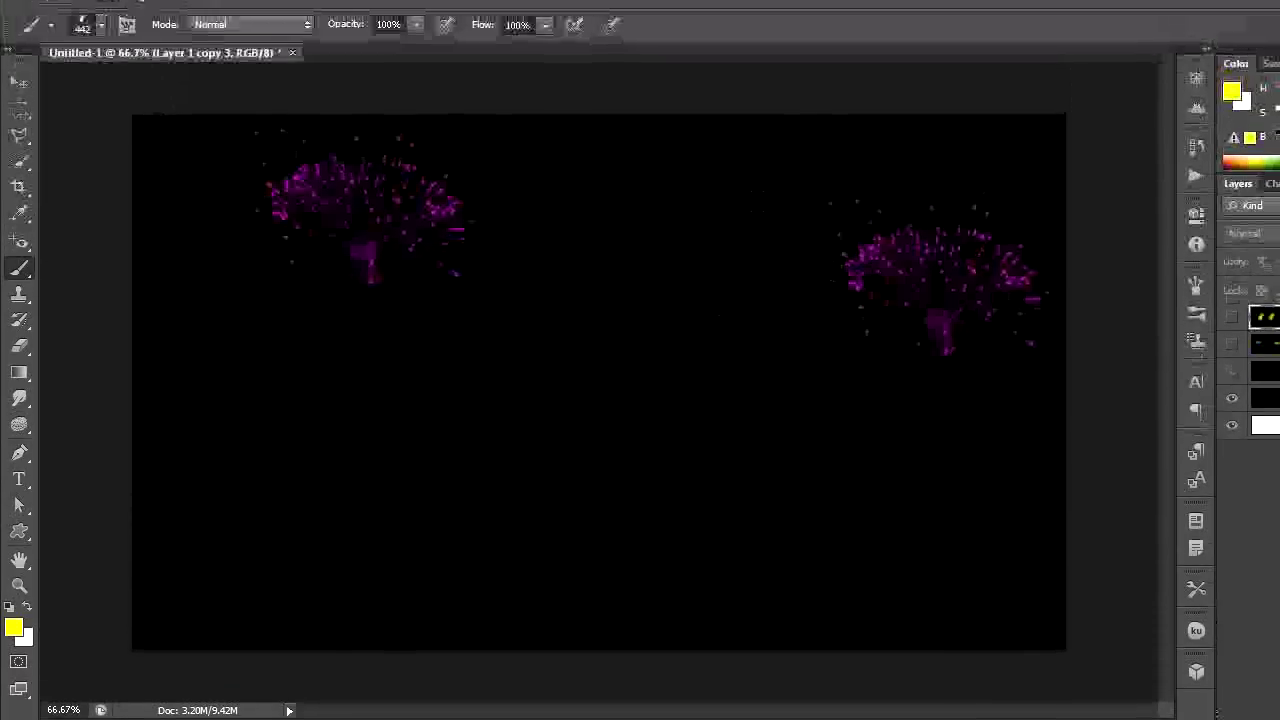
pyautogui.hotkey('alt', 'f')
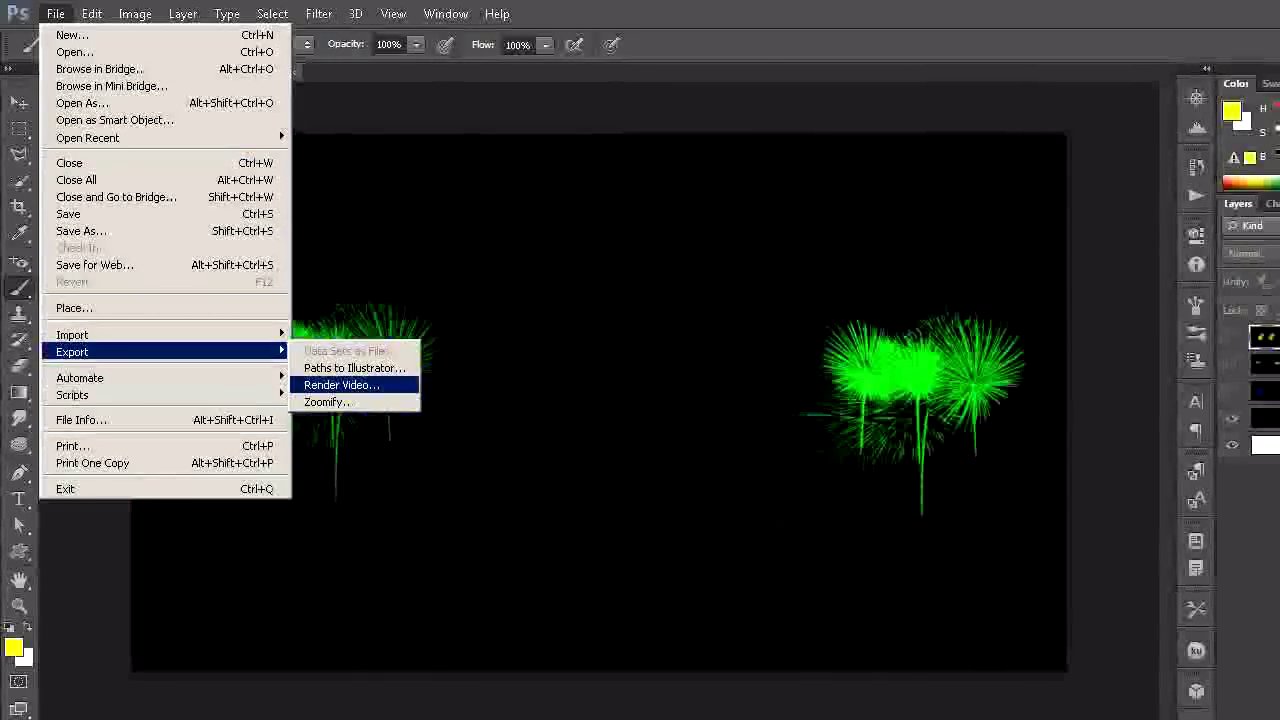
pyautogui.press('Escape')
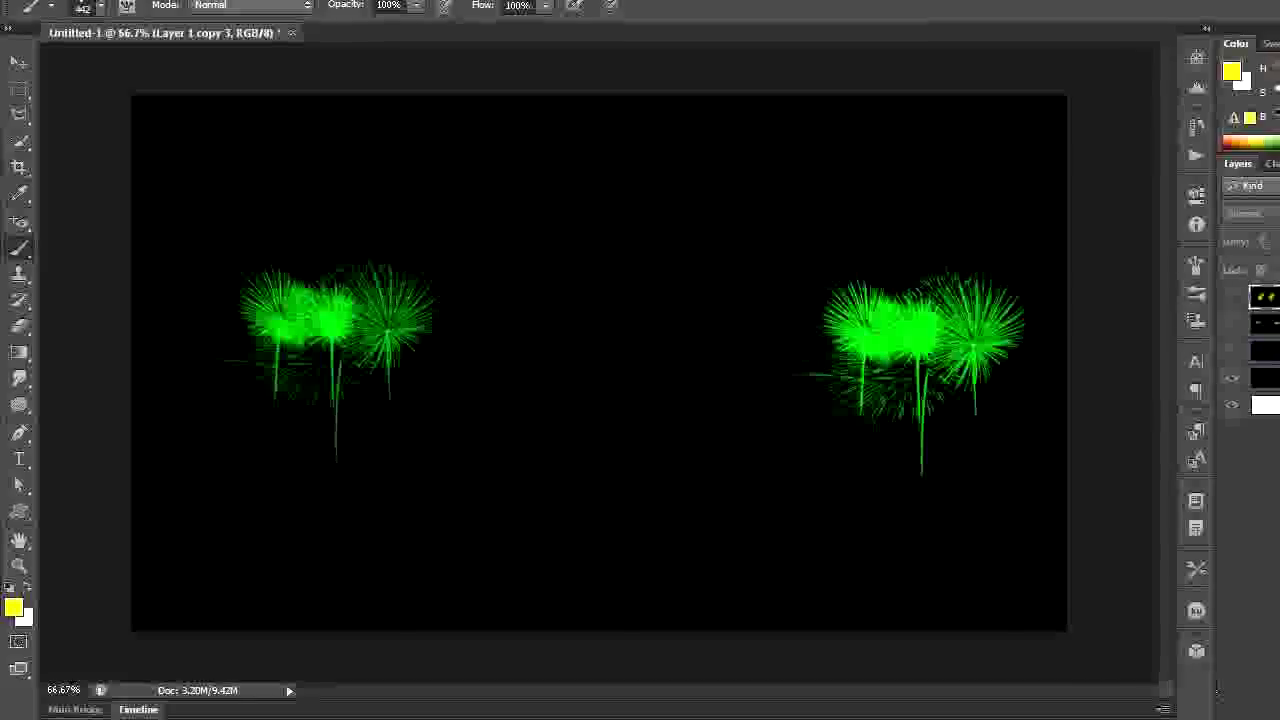